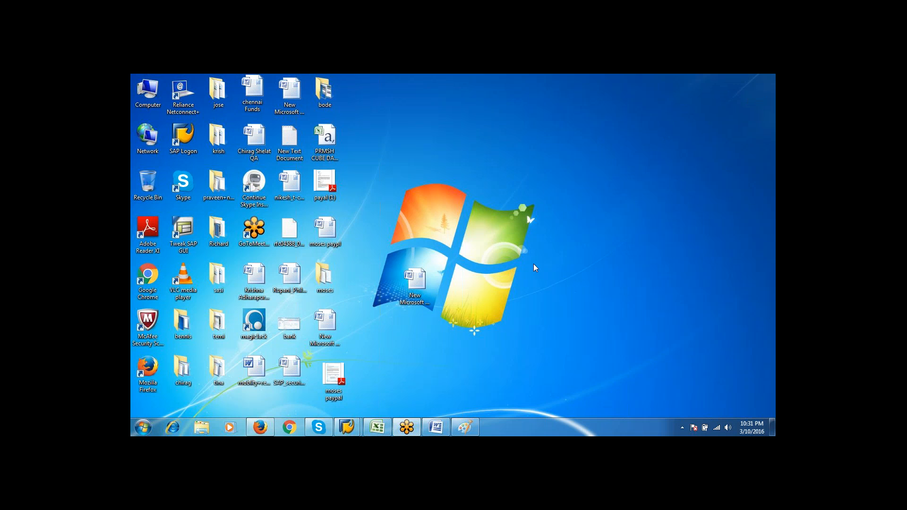
# Switch to SAP, decline the detailed description of the broken-connection error, and bring up the SAP Logon window.
pyautogui.moveTo(358, 426)
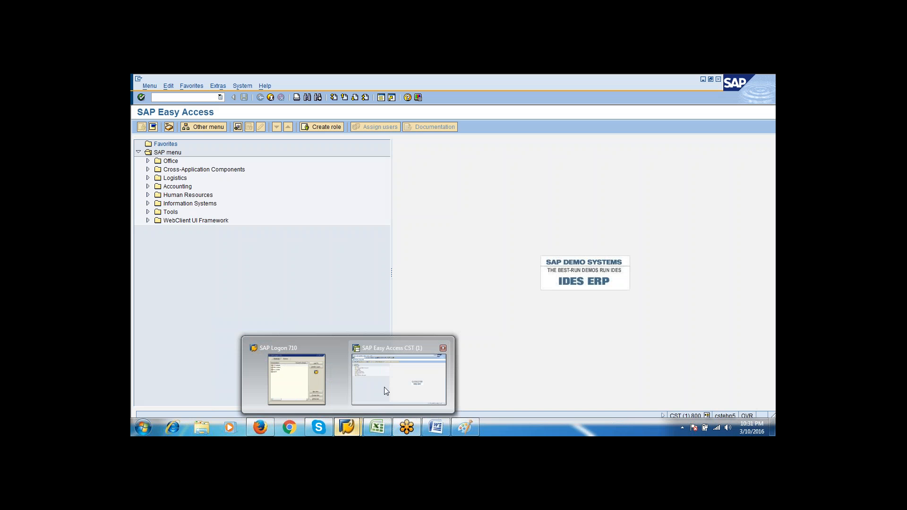
pyautogui.click(384, 387)
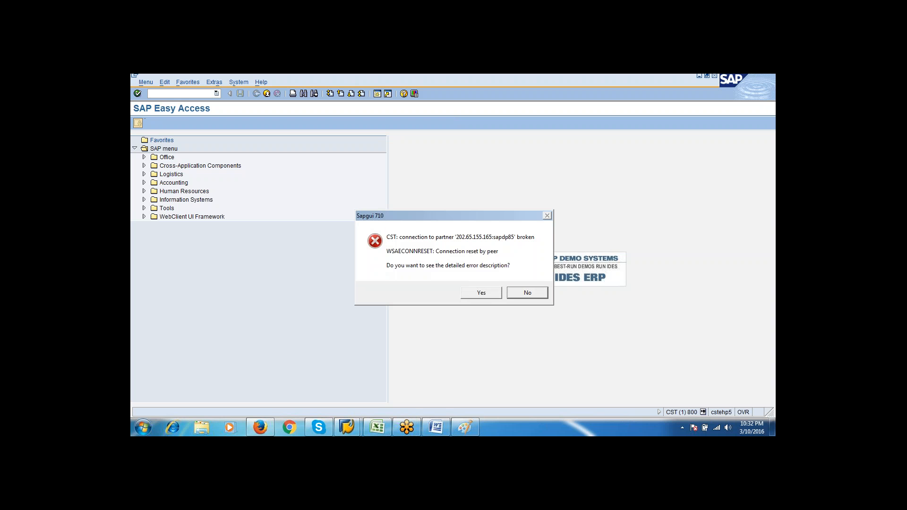
pyautogui.click(527, 293)
pyautogui.click(350, 426)
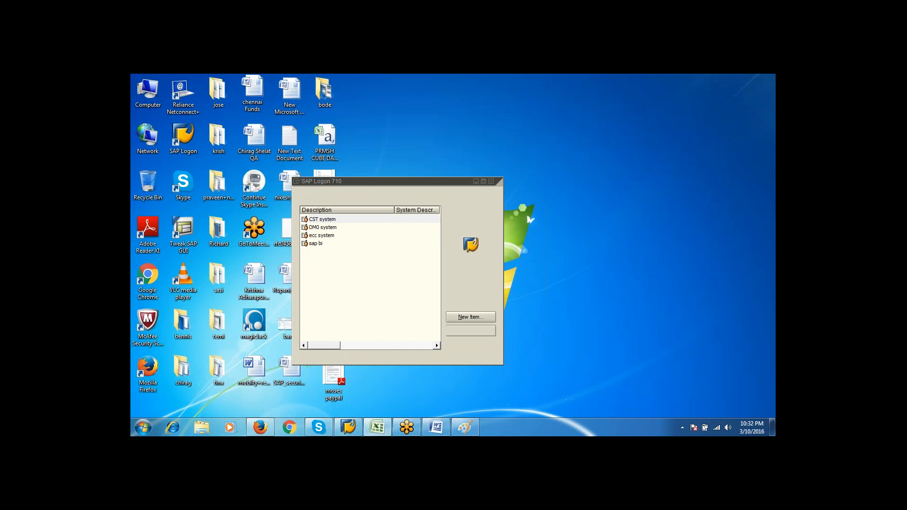
# Log on to the CST system, client 800, by entering the user name and the account password.
pyautogui.press('Return')
pyautogui.write('VINOD')
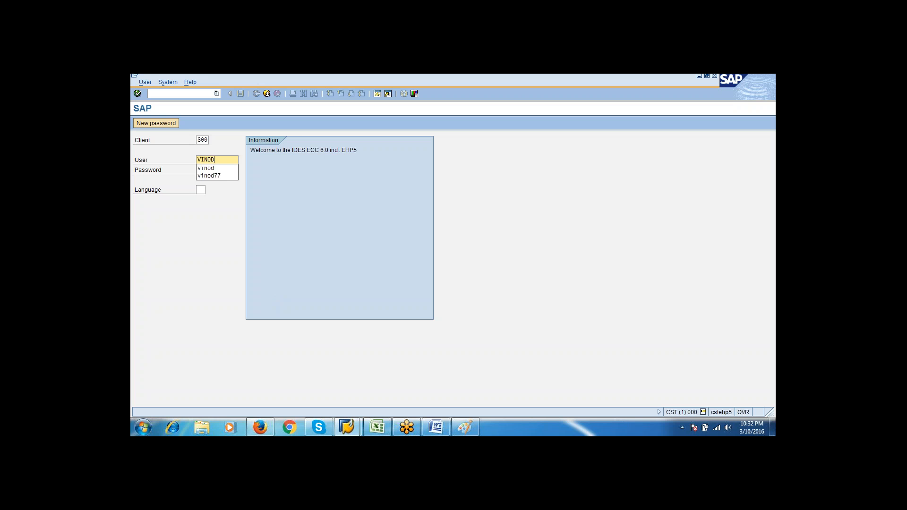
pyautogui.press('Tab')
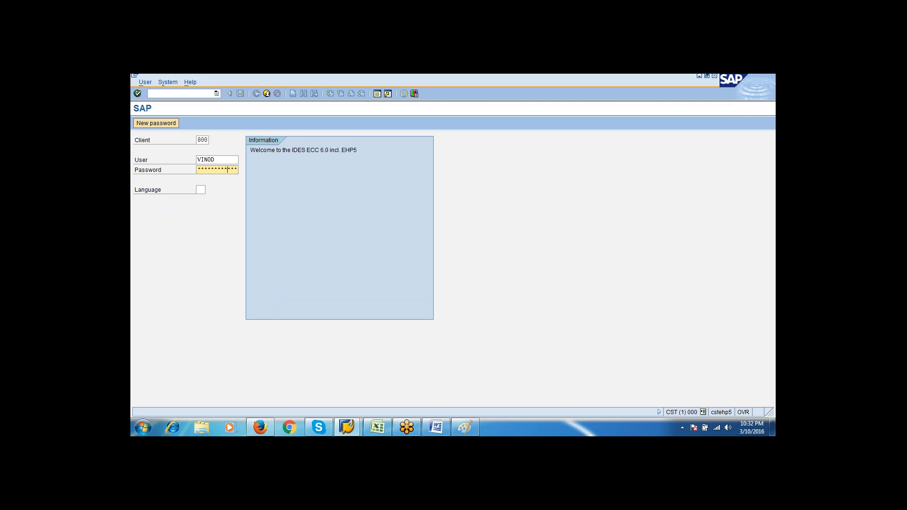
pyautogui.press('Return')
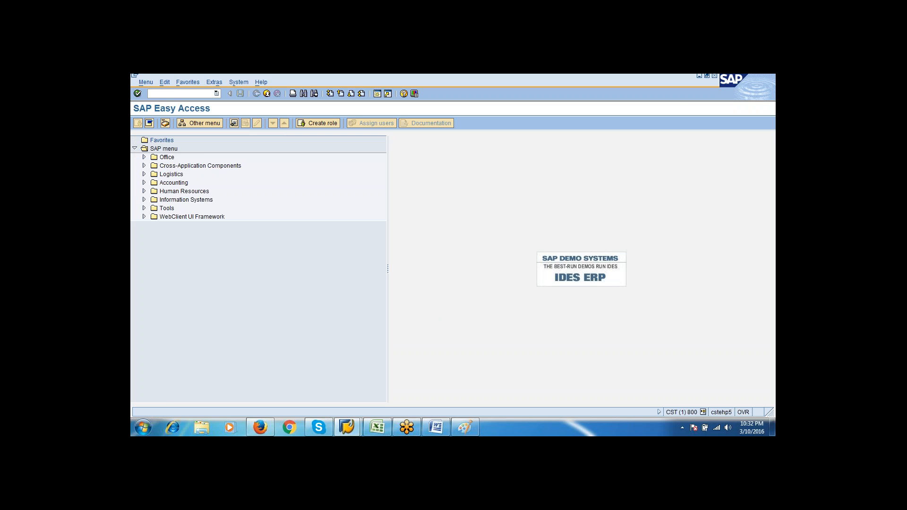
# Open Role Maintenance with transaction code pfcg.
pyautogui.click(707, 83)
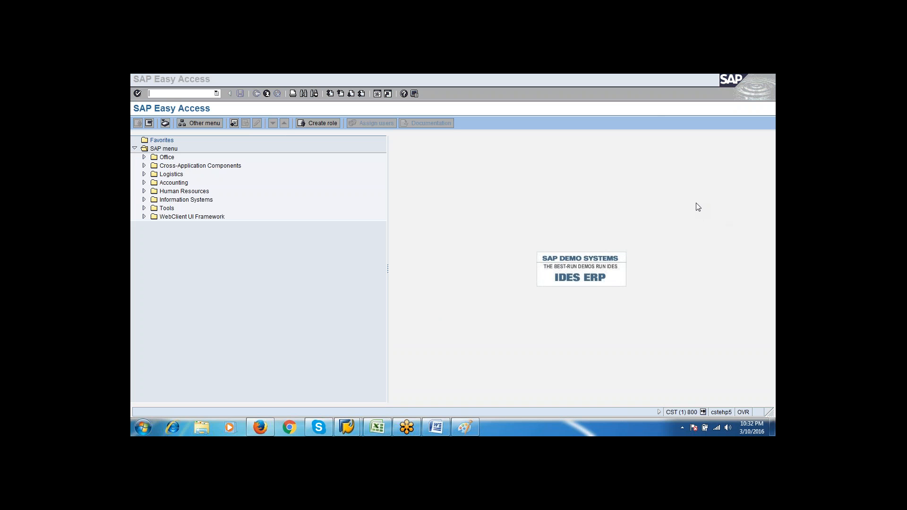
pyautogui.click(595, 215)
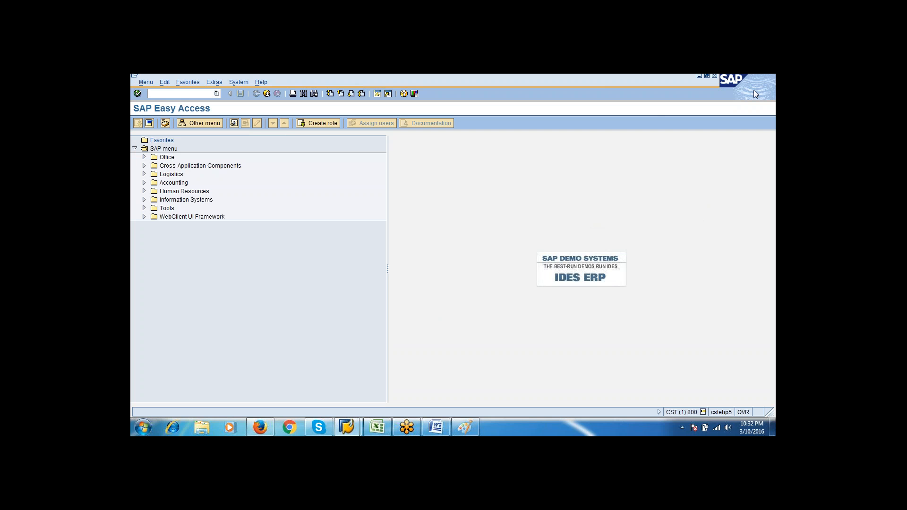
pyautogui.click(526, 203)
pyautogui.click(215, 93)
pyautogui.write('pfcg')
pyautogui.press('Return')
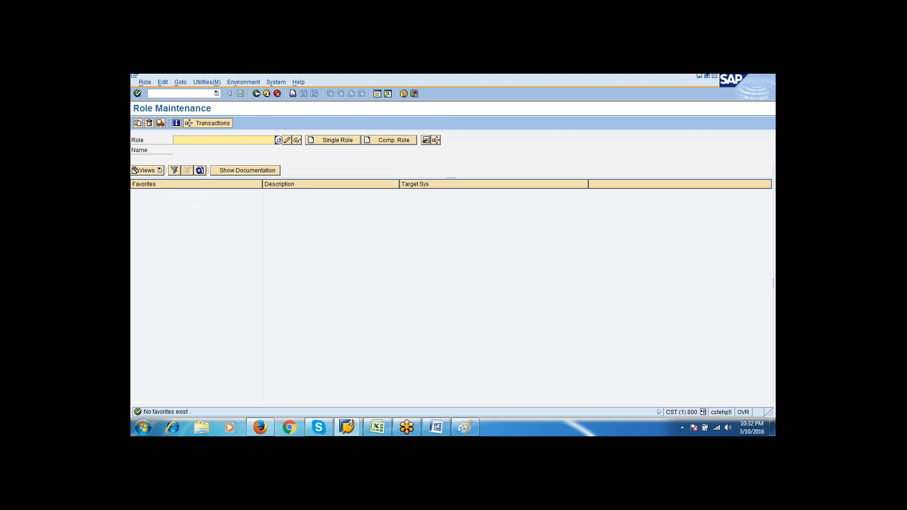
# Start creating a single role named with the prefix z_, the trainee's name and the ending _create_parent_role.
pyautogui.write('z')
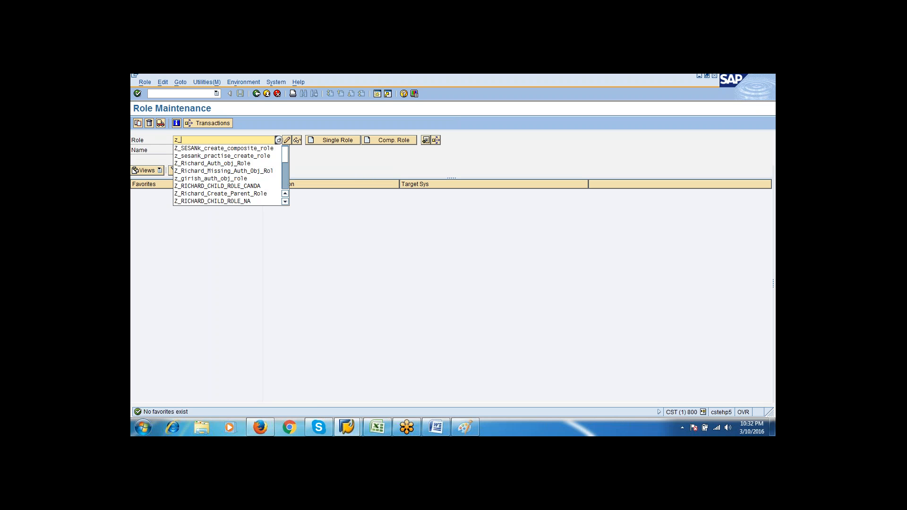
pyautogui.write('_sesank')
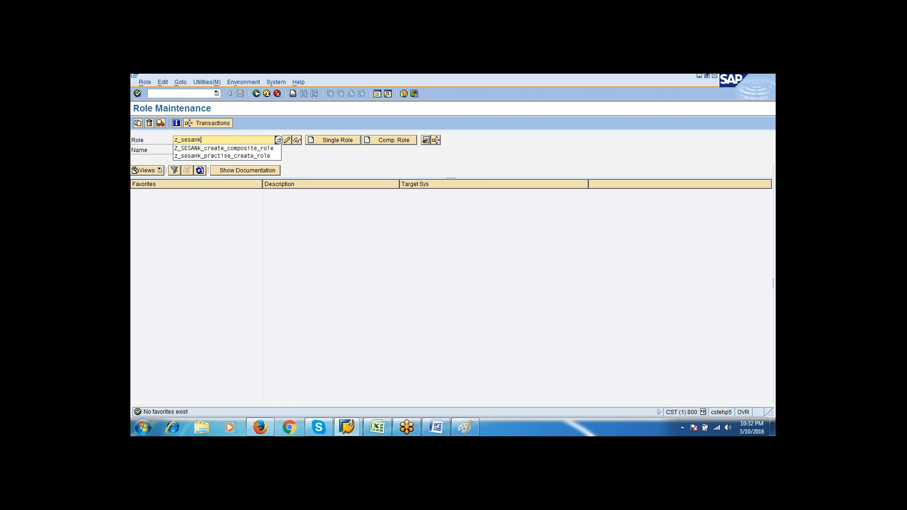
pyautogui.write('_creat')
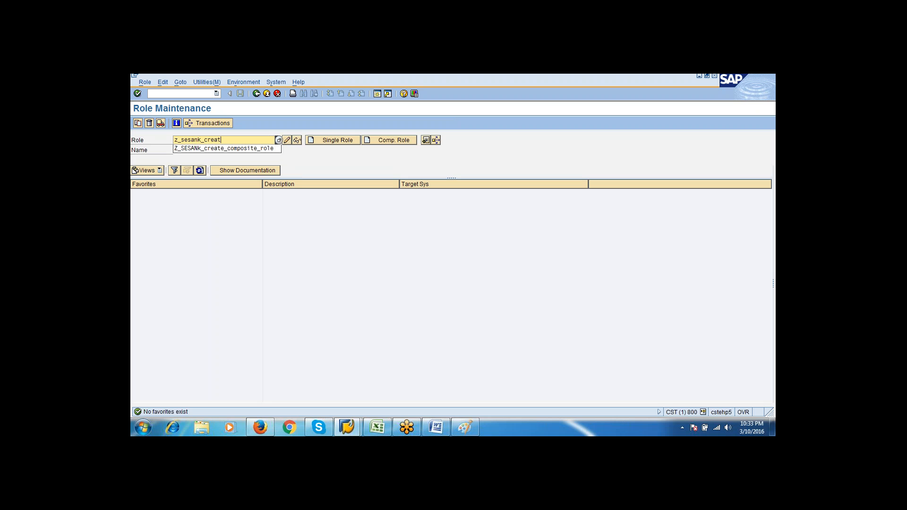
pyautogui.write('e_paren')
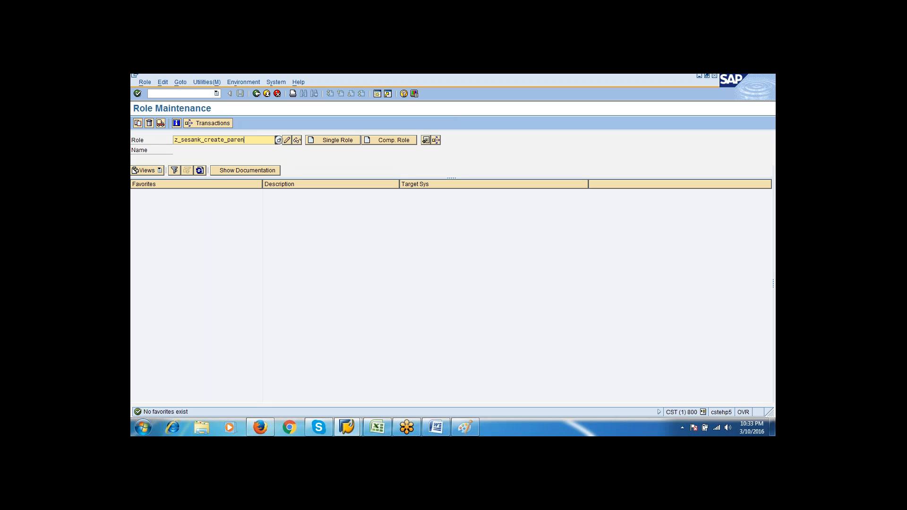
pyautogui.write('t_role')
pyautogui.click(323, 141)
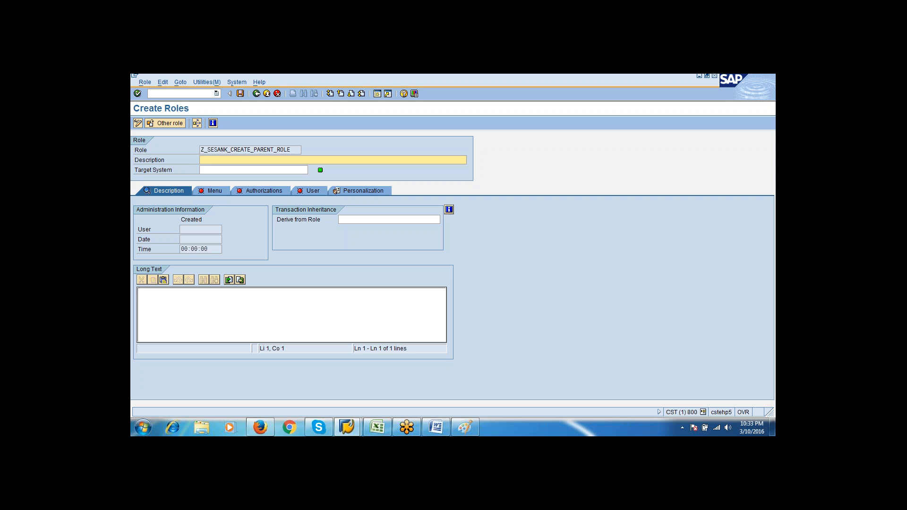
# Fill in the role's description and a long text stating the parent role's creator, the ticket number and "approved by manager".
pyautogui.write('role is created by sesank')
pyautogui.click(235, 297)
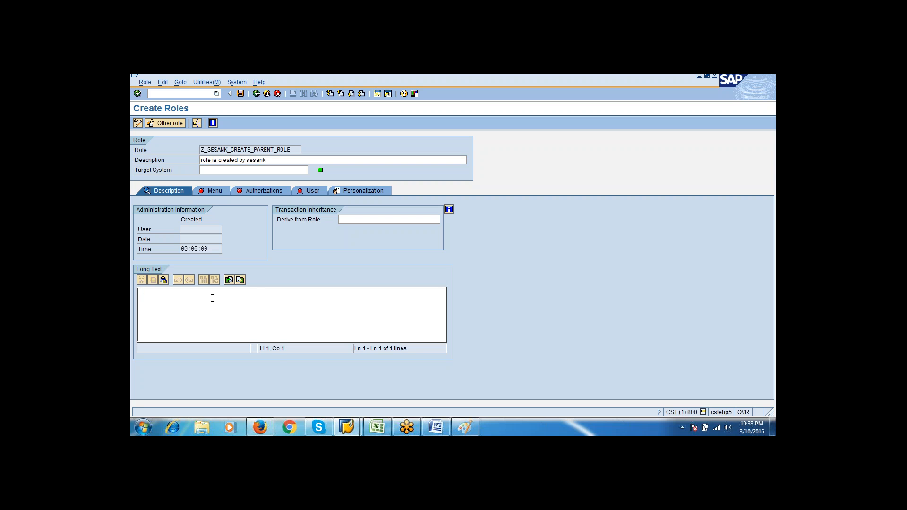
pyautogui.write('this parent role created by sesan')
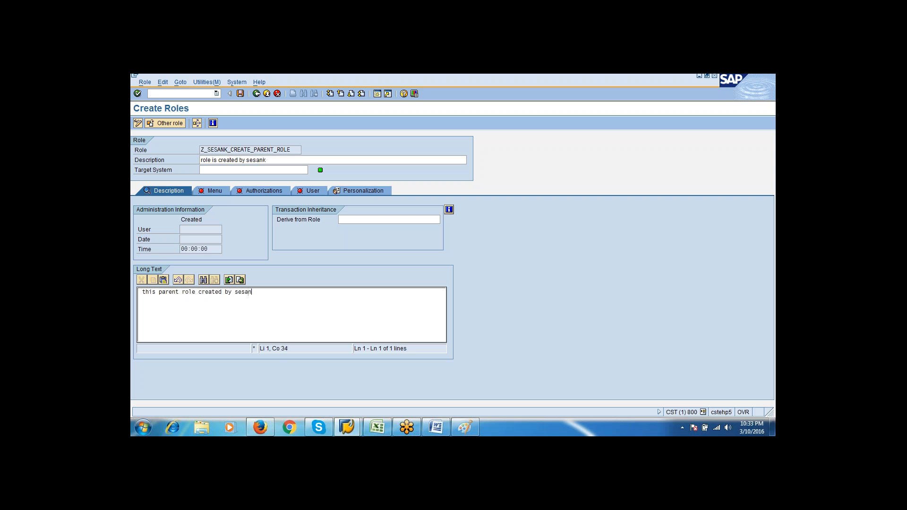
pyautogui.write('k ticket no:565656565')
pyautogui.press('Return')
pyautogui.write('approved by ma')
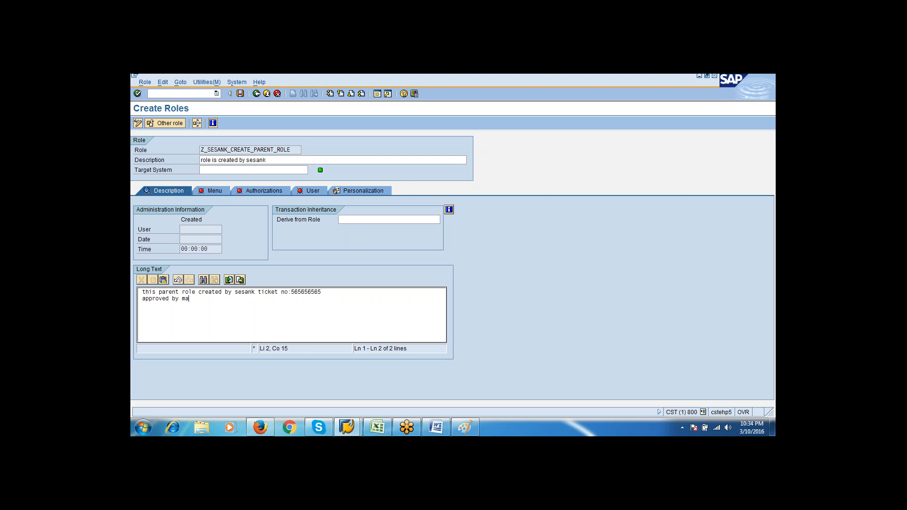
pyautogui.write('nager')
# Save the new role and assign transaction VA01 to its role menu.
pyautogui.click(214, 191)
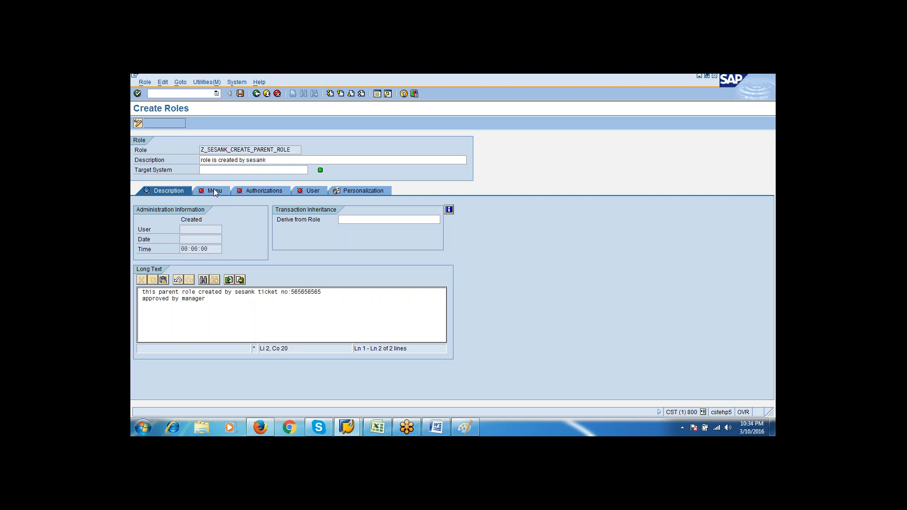
pyautogui.click(251, 234)
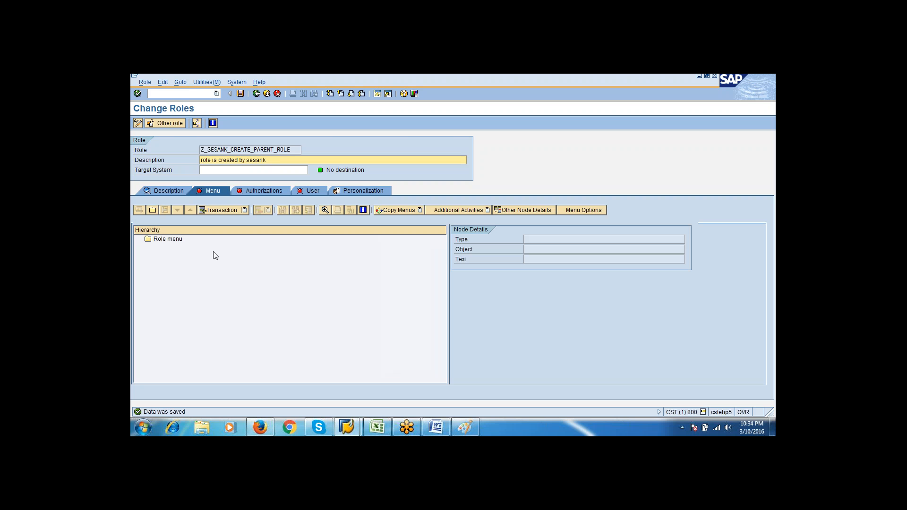
pyautogui.click(212, 211)
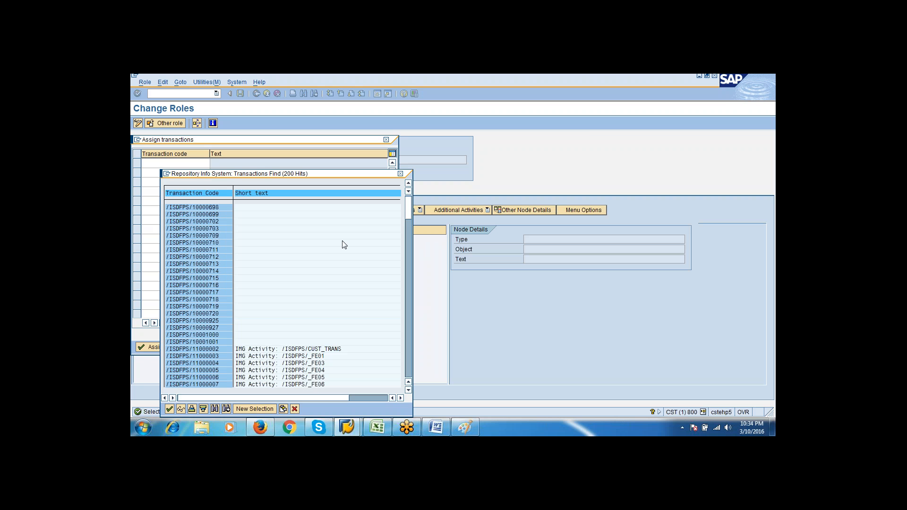
pyautogui.click(400, 173)
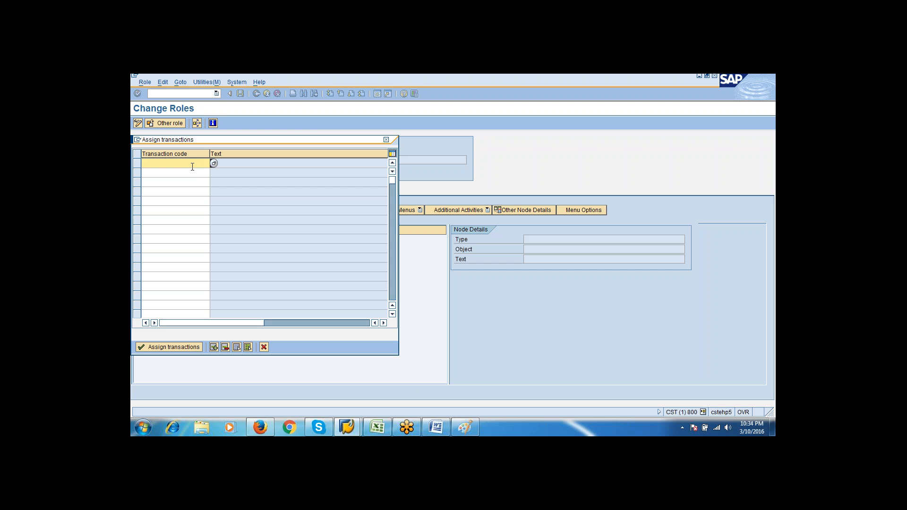
pyautogui.write('a01')
pyautogui.write('01')
pyautogui.press('Return')
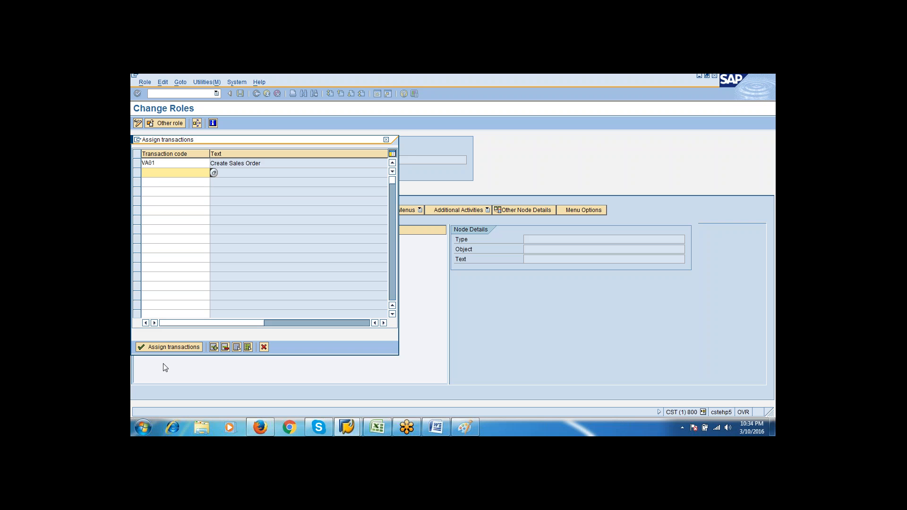
pyautogui.click(170, 344)
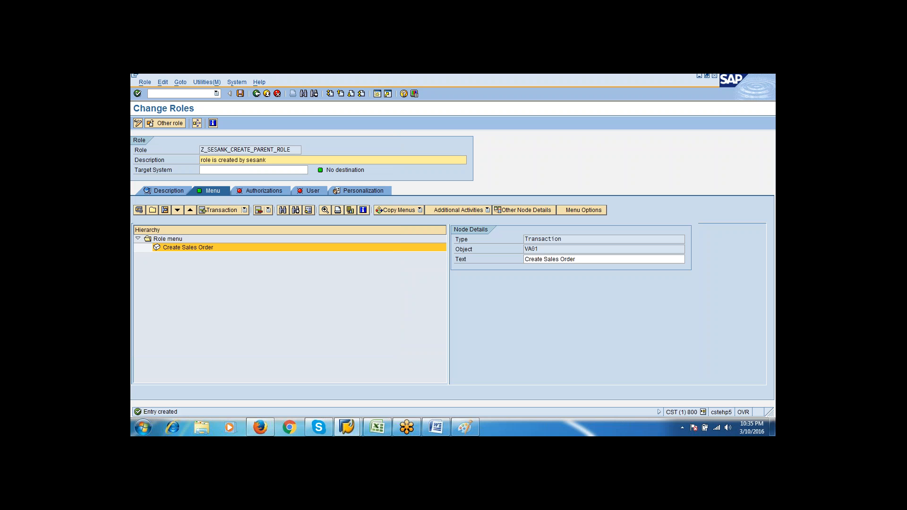
# Open the parent role's authorization data for changing, saving the role first.
pyautogui.click(246, 190)
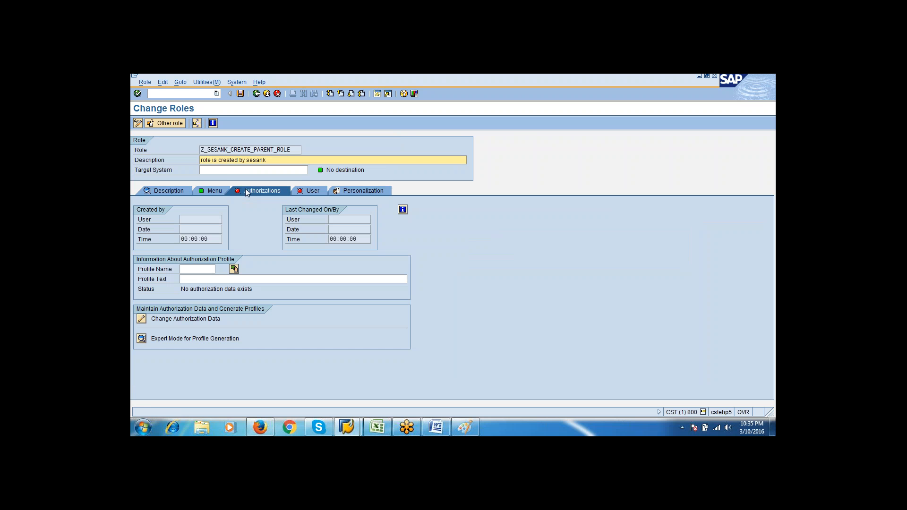
pyautogui.click(193, 320)
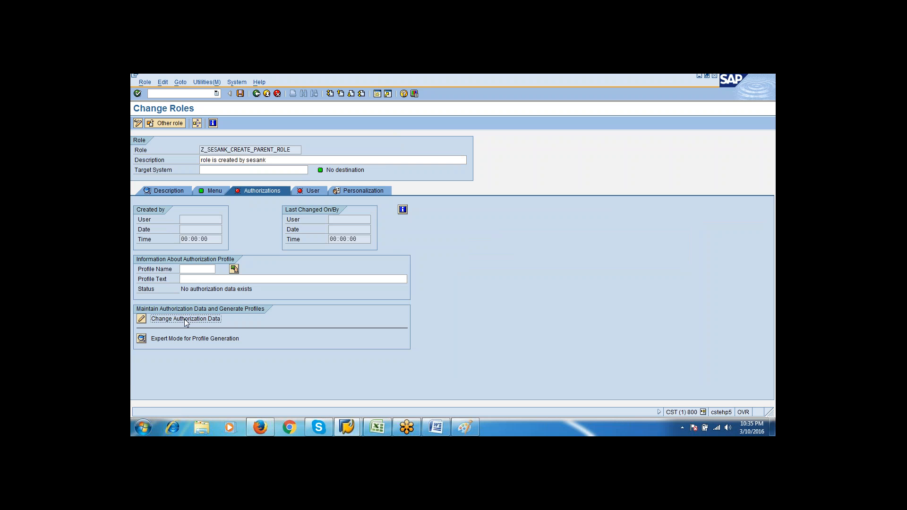
pyautogui.click(185, 320)
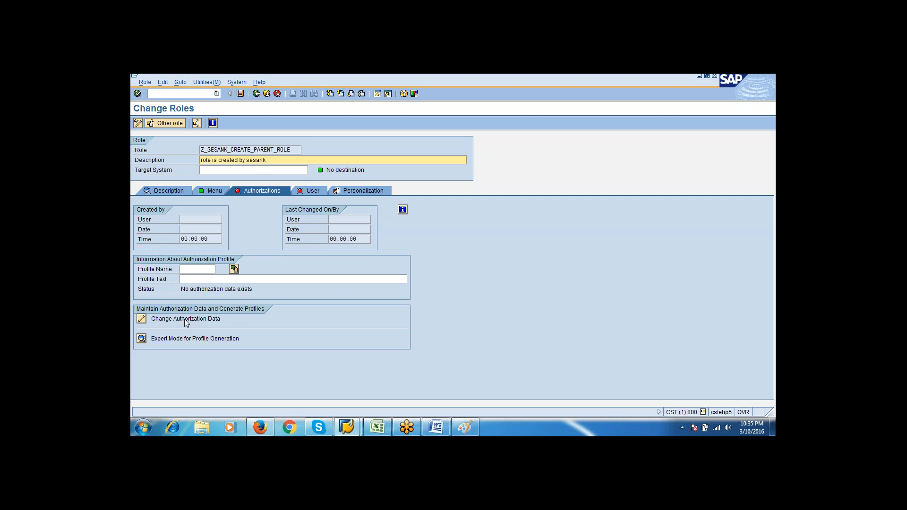
pyautogui.click(159, 320)
pyautogui.click(159, 320)
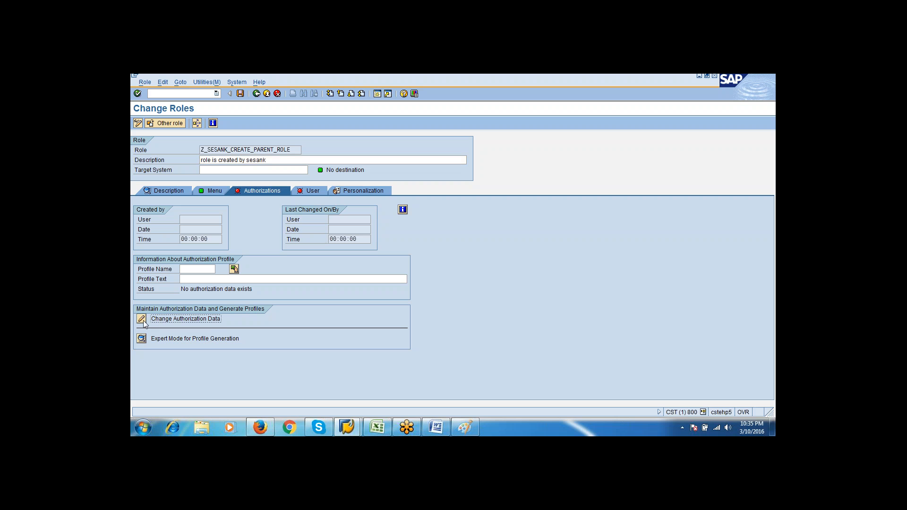
pyautogui.click(140, 319)
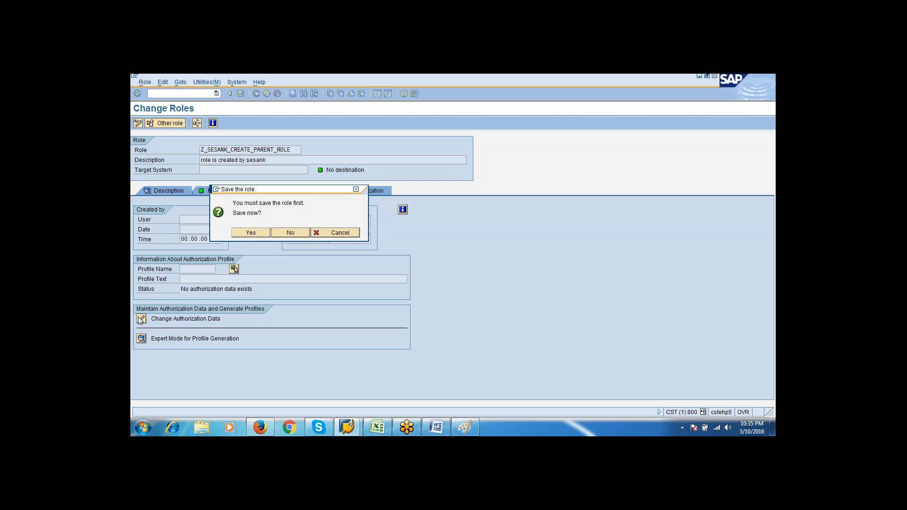
pyautogui.click(252, 232)
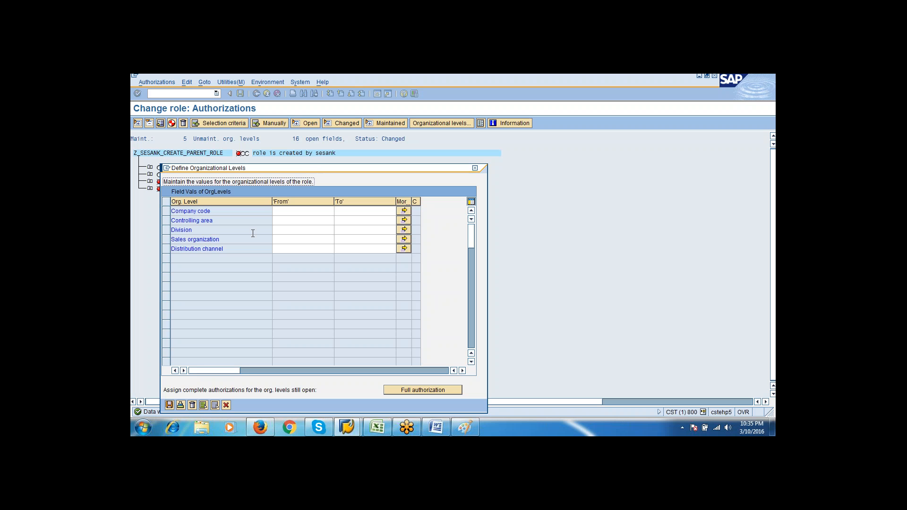
# Review the parent and child role diagram in Paint, and close the organizational levels definition in SAP without entering values.
pyautogui.click(465, 428)
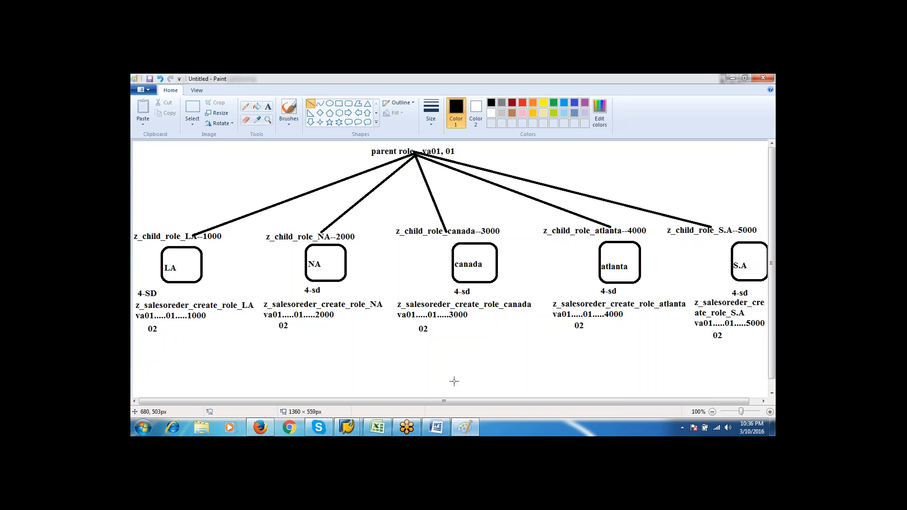
pyautogui.click(465, 429)
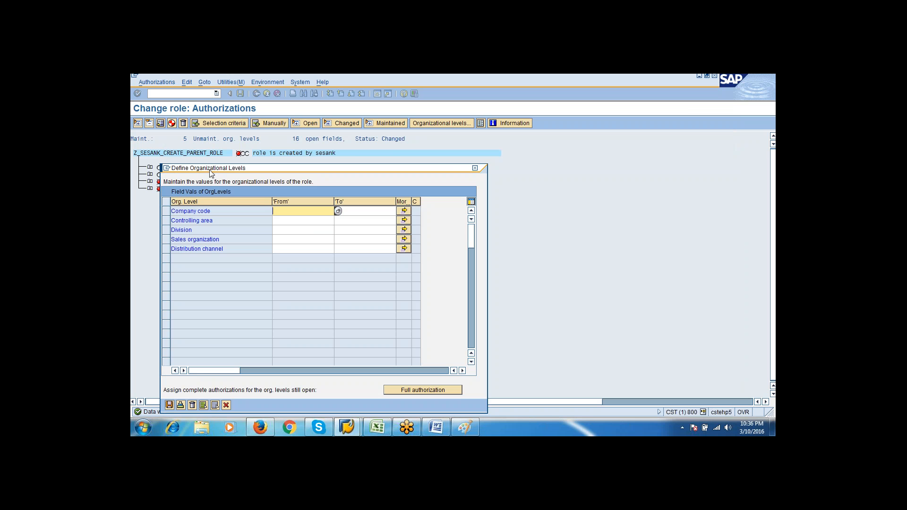
pyautogui.click(475, 169)
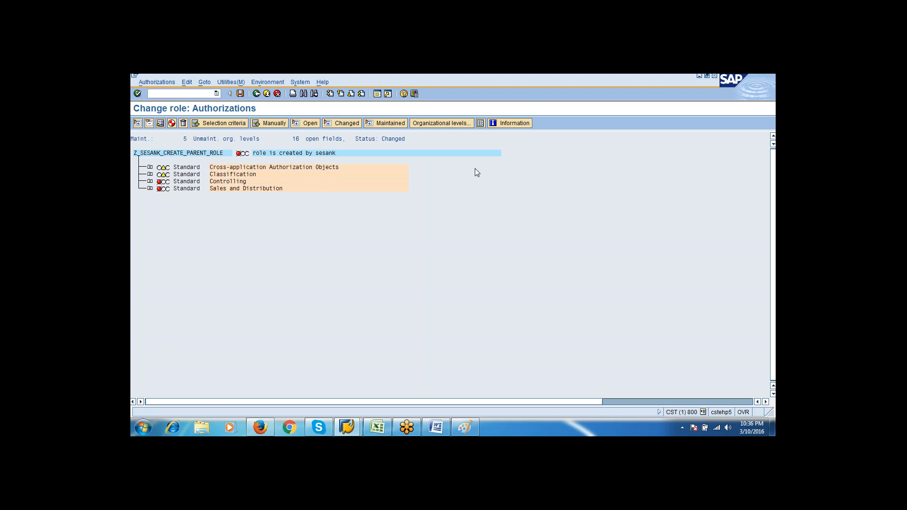
# Examine the activity and controlling area fields of CO-PC: Base Planning Objects under Controlling, and collapse the Controlling node.
pyautogui.click(150, 182)
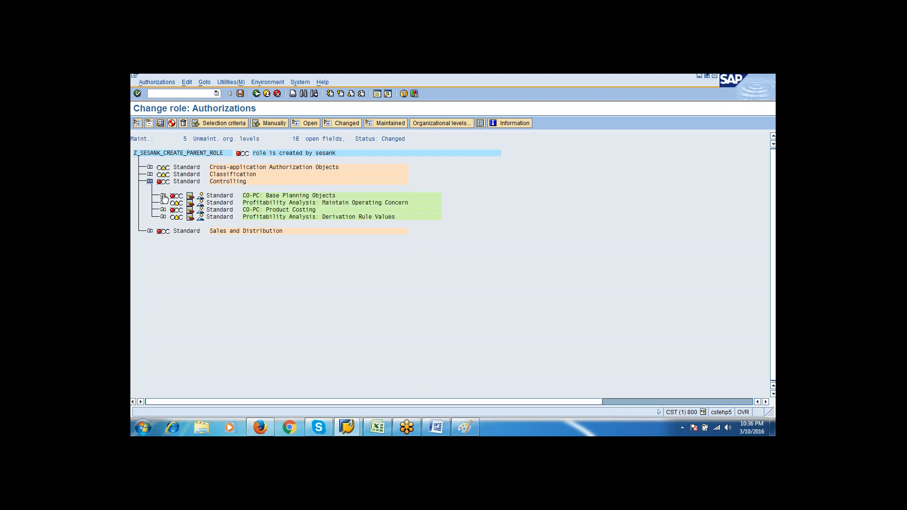
pyautogui.click(163, 196)
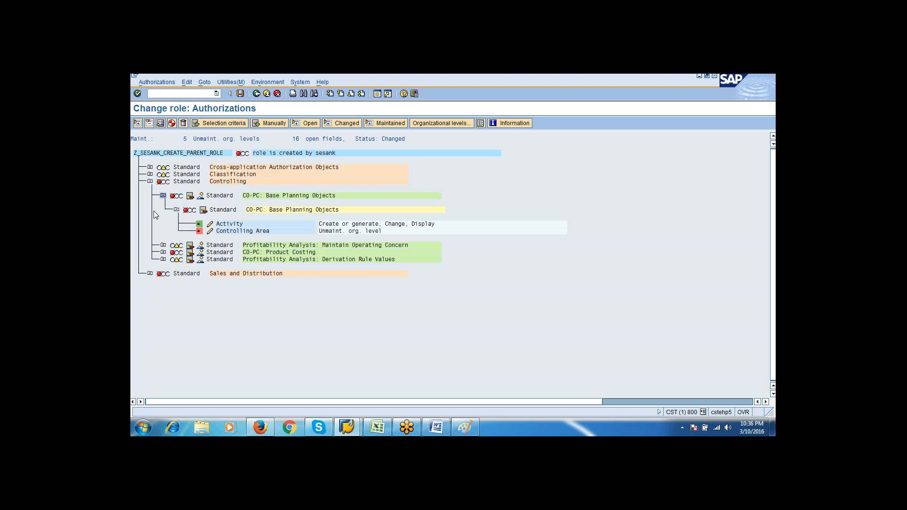
pyautogui.click(150, 182)
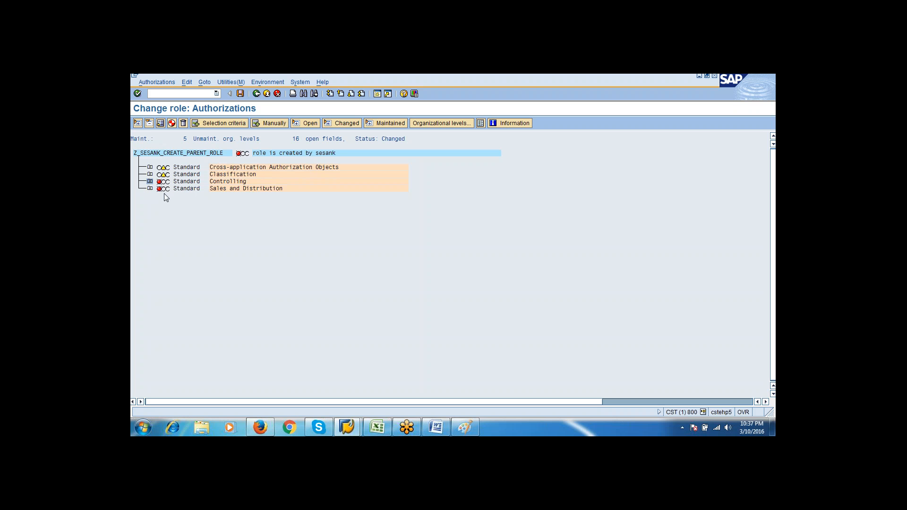
# Set the authorization key to CHEM (Chemist) for Status Management: Set/Delete User Status under Cross-application Authorization Objects.
pyautogui.click(150, 167)
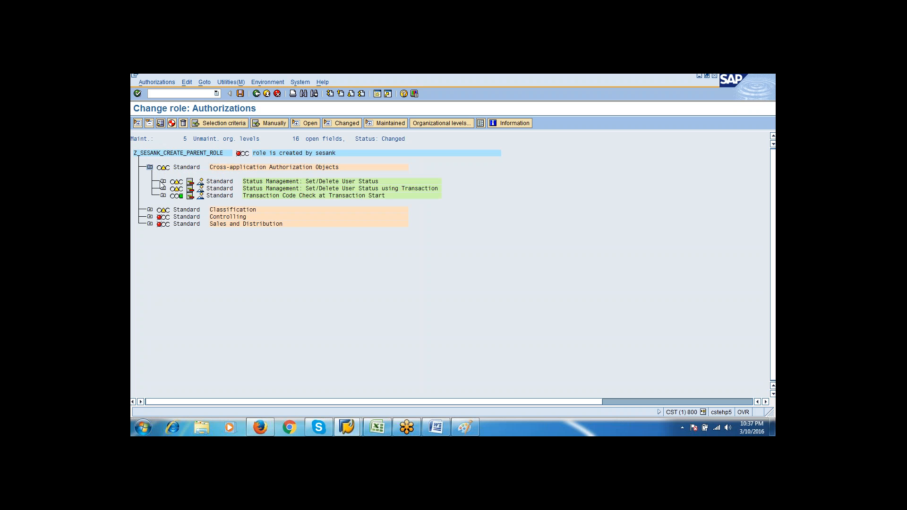
pyautogui.click(163, 181)
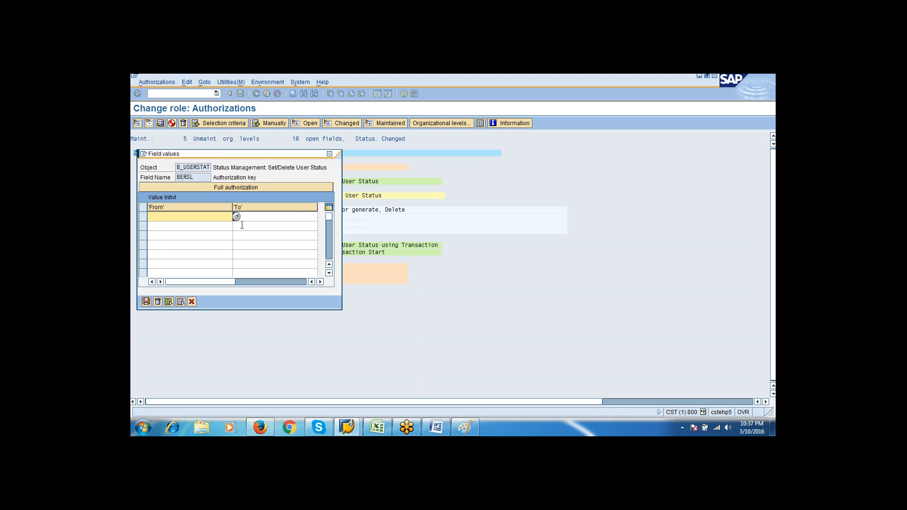
pyautogui.click(236, 217)
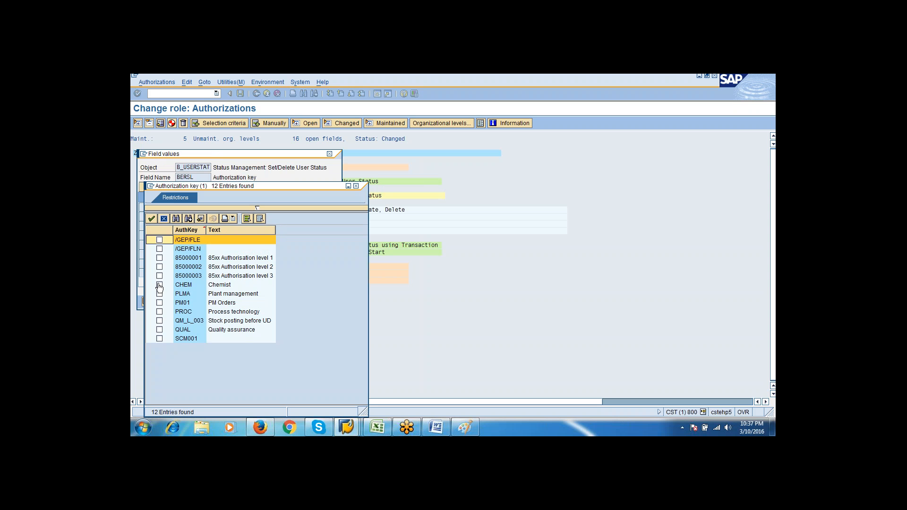
pyautogui.click(159, 285)
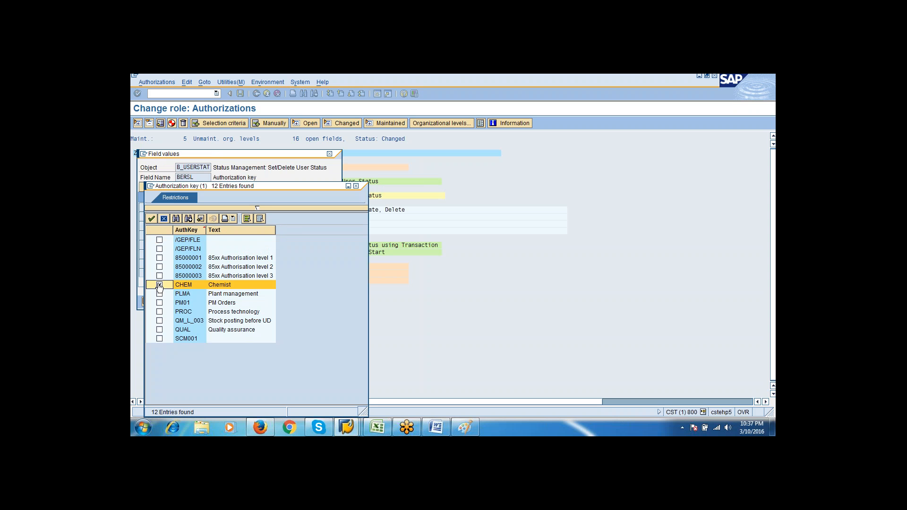
pyautogui.click(151, 219)
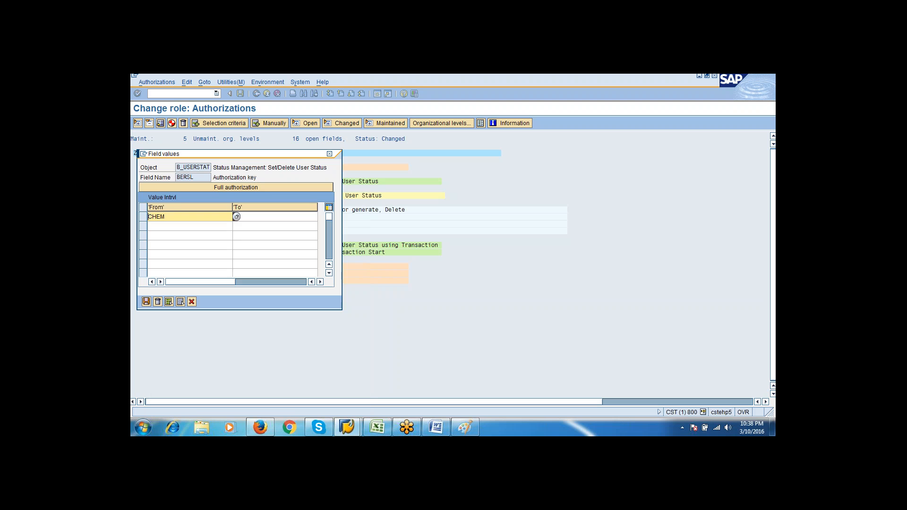
pyautogui.click(149, 301)
pyautogui.click(148, 301)
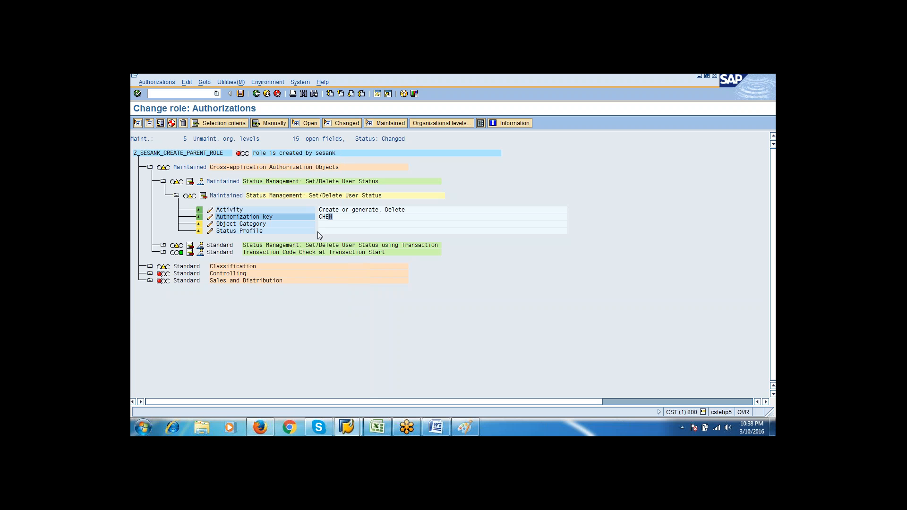
# Set the object category of Status Management: Set/Delete User Status to AP0 (Appraisal).
pyautogui.click(333, 225)
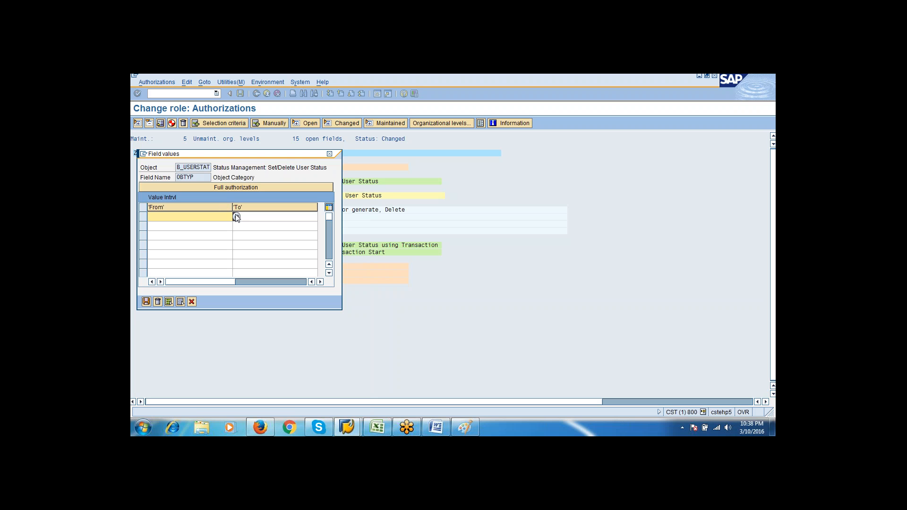
pyautogui.click(237, 217)
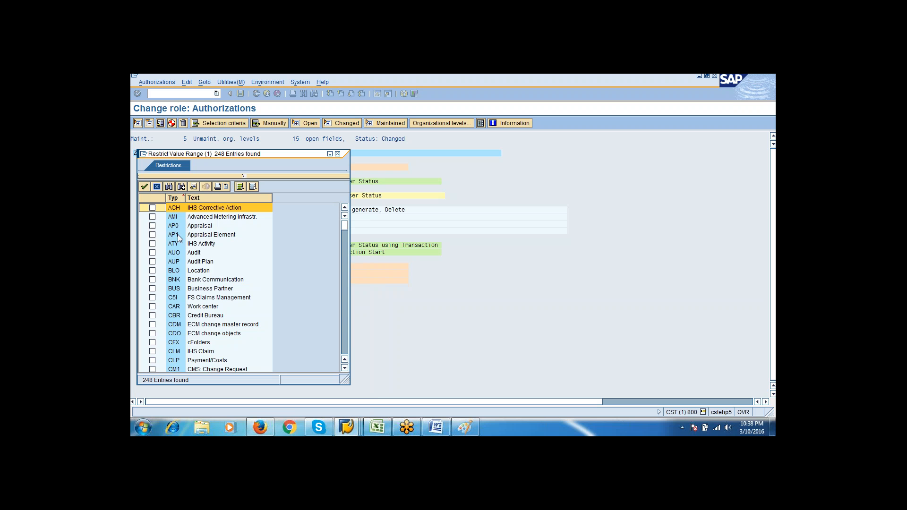
pyautogui.click(152, 227)
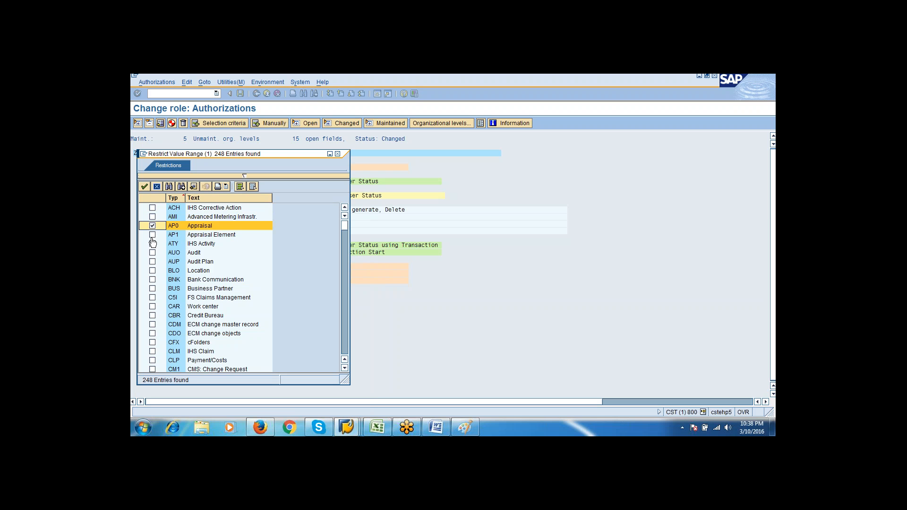
pyautogui.click(144, 187)
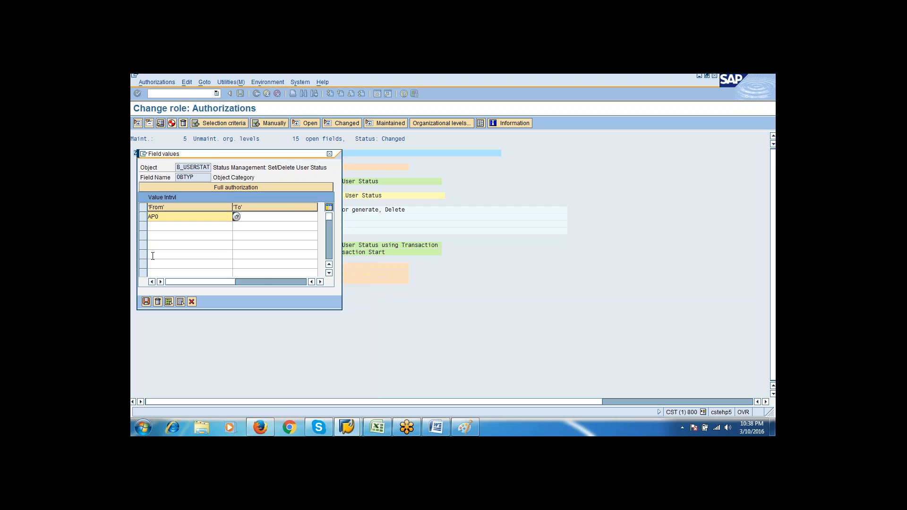
pyautogui.click(147, 301)
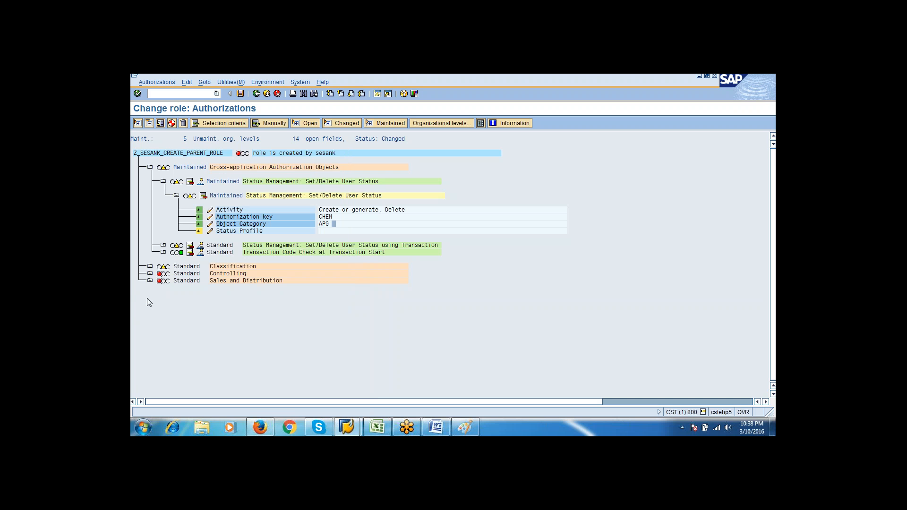
# Set the status profile of Status Management: Set/Delete User Status to 00000001 (Project).
pyautogui.click(348, 232)
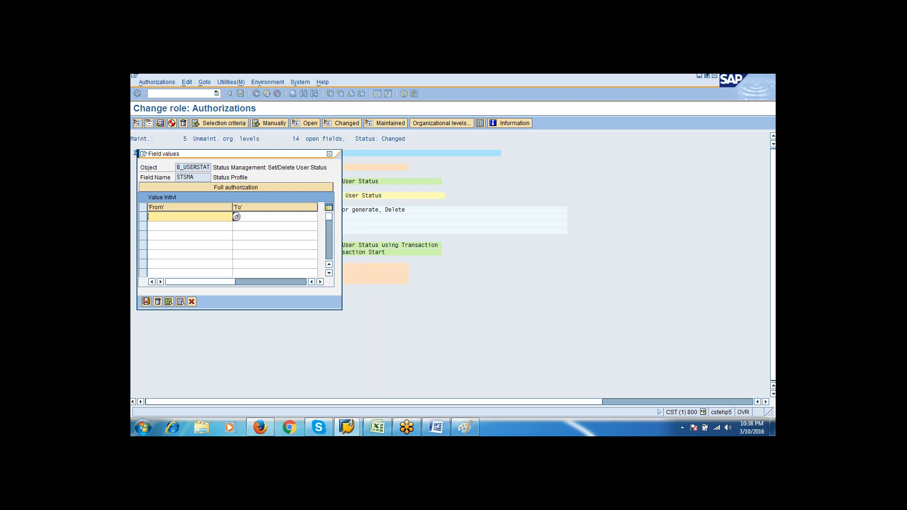
pyautogui.click(236, 216)
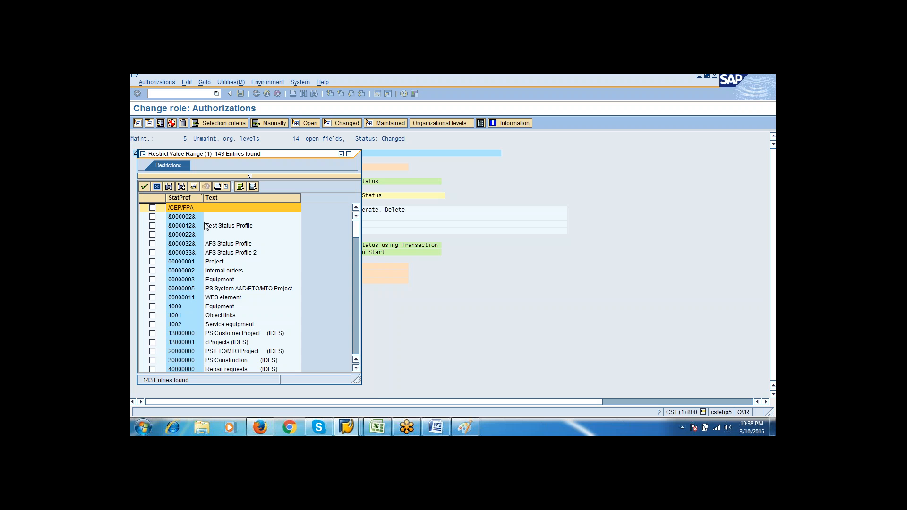
pyautogui.click(152, 262)
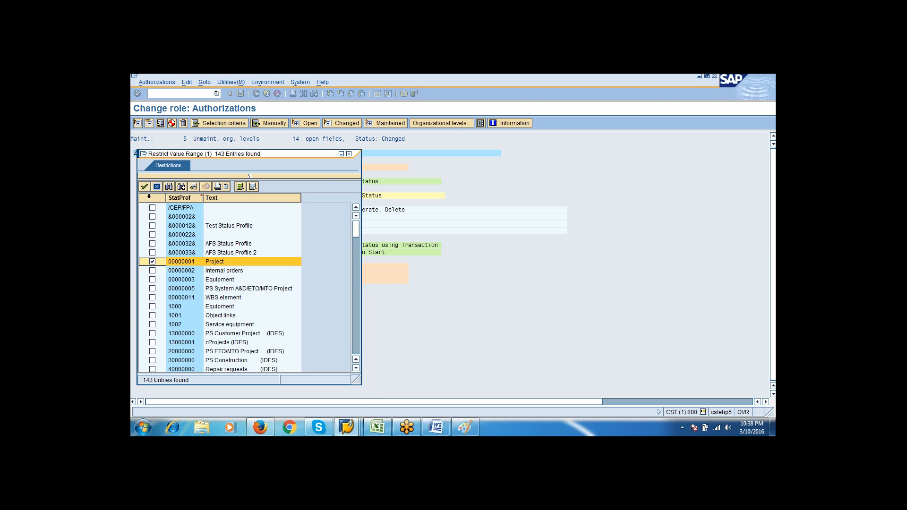
pyautogui.click(144, 187)
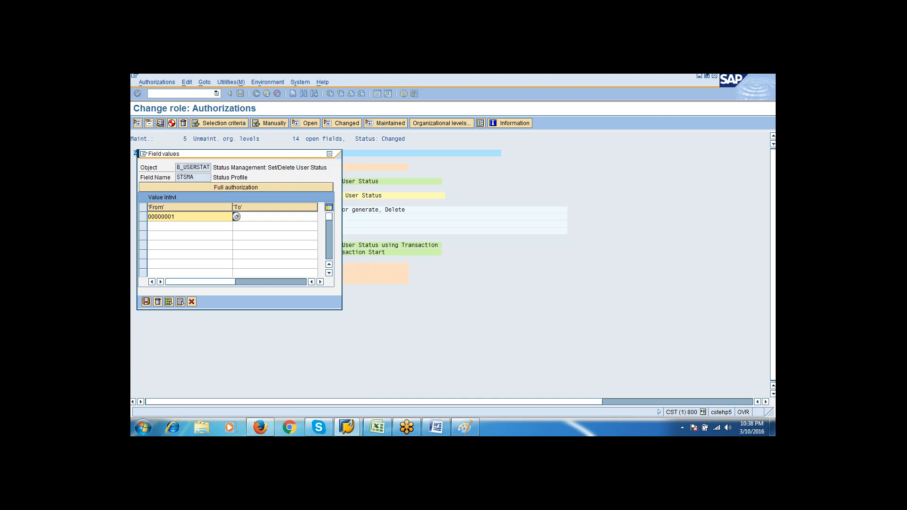
pyautogui.click(145, 301)
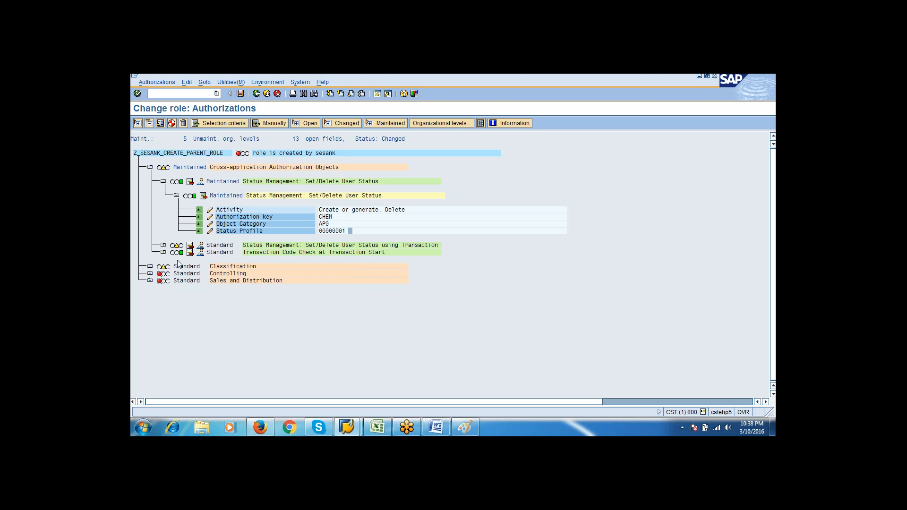
# Allow activity 01 Create or generate for Status Management: Set/Delete User Status using Transaction.
pyautogui.click(163, 245)
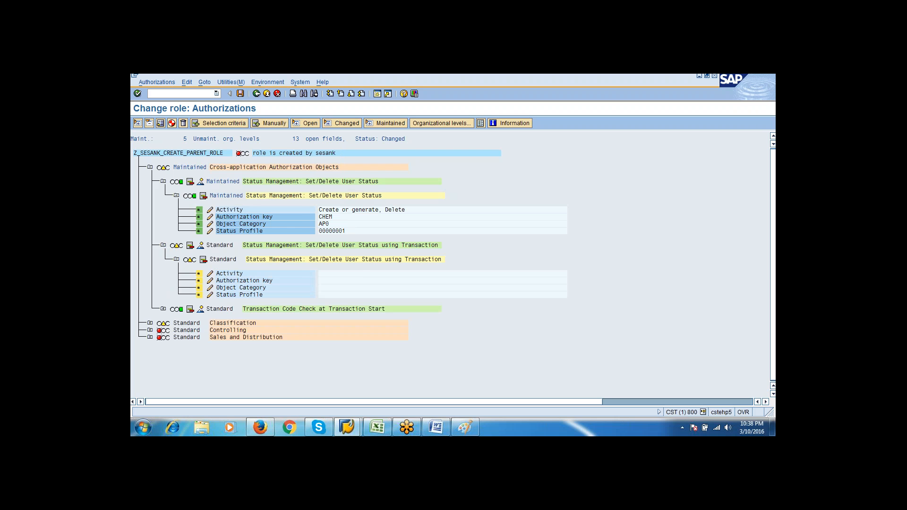
pyautogui.click(210, 273)
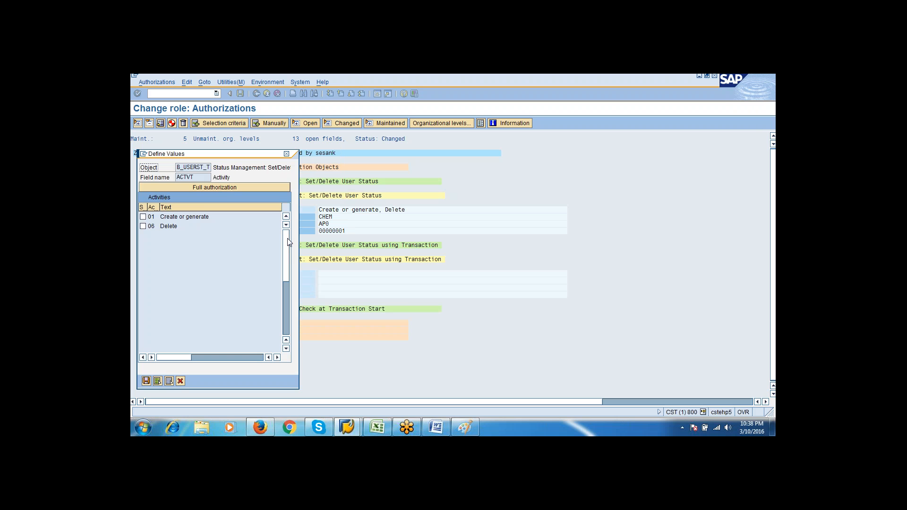
pyautogui.click(142, 216)
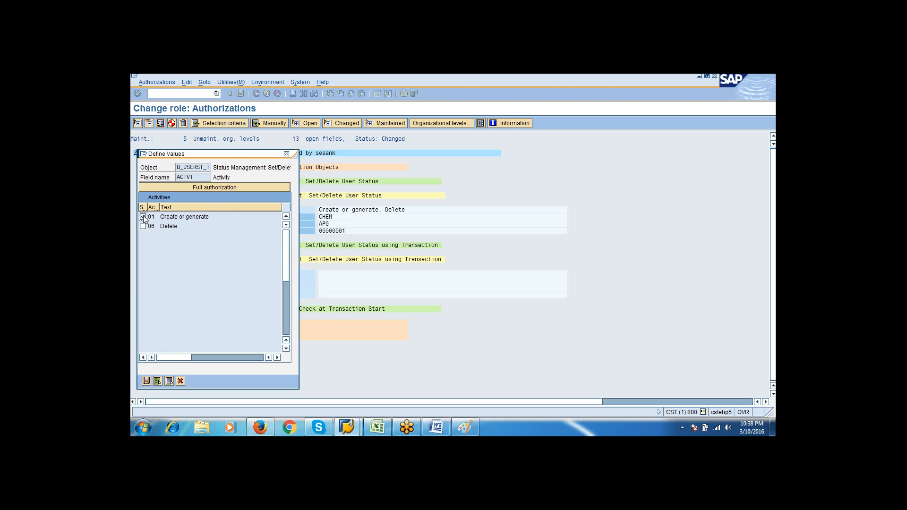
pyautogui.click(146, 380)
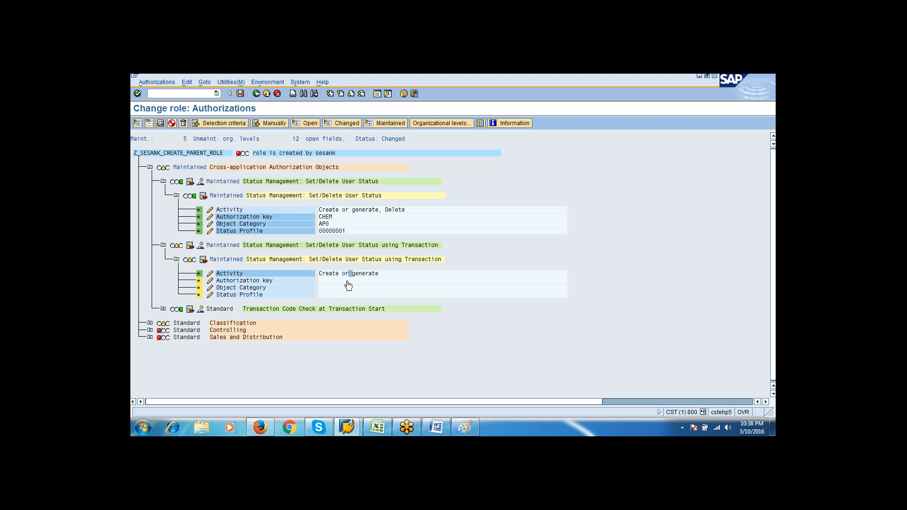
pyautogui.click(356, 282)
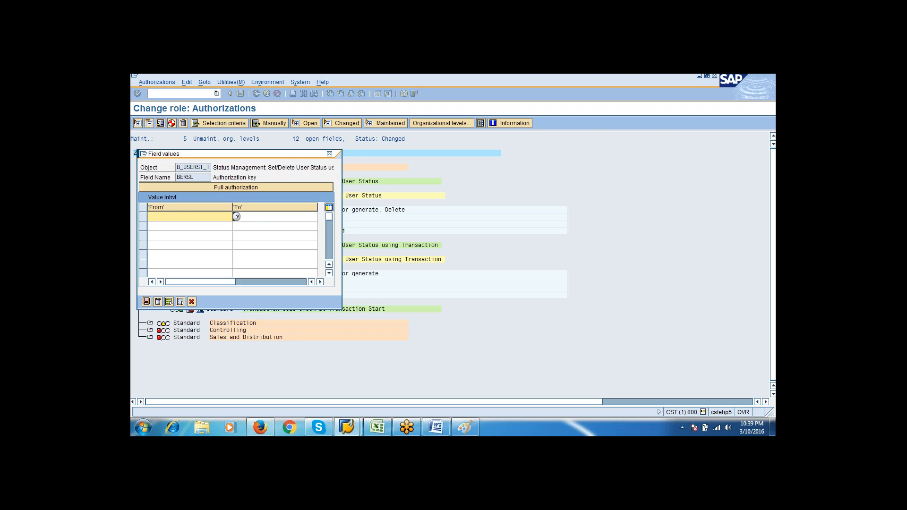
pyautogui.click(236, 217)
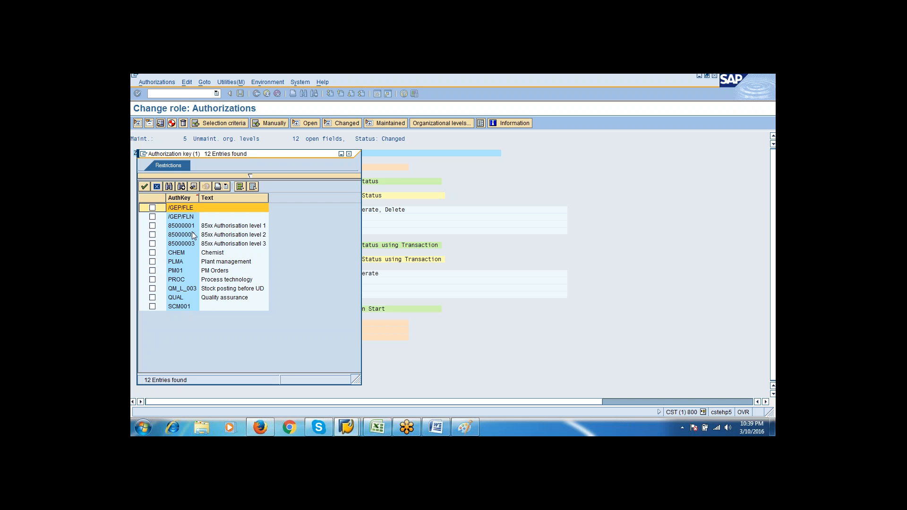
pyautogui.click(152, 244)
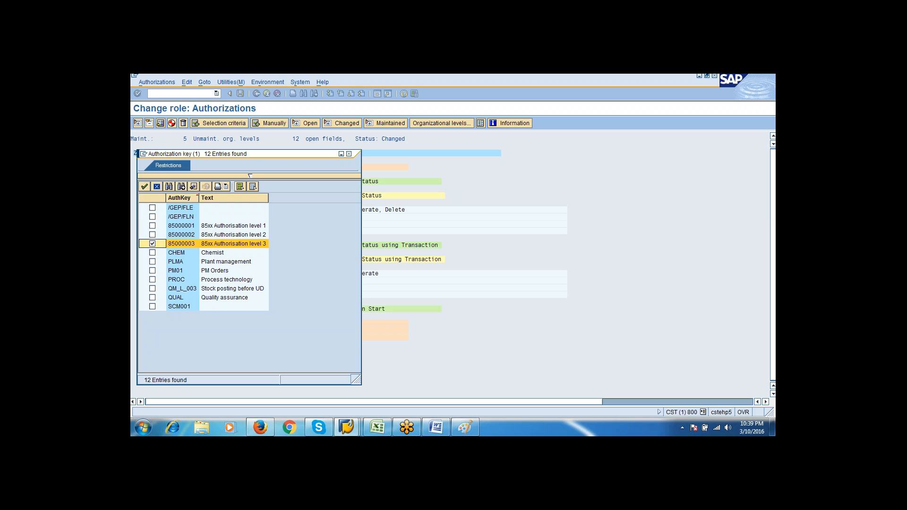
pyautogui.click(145, 186)
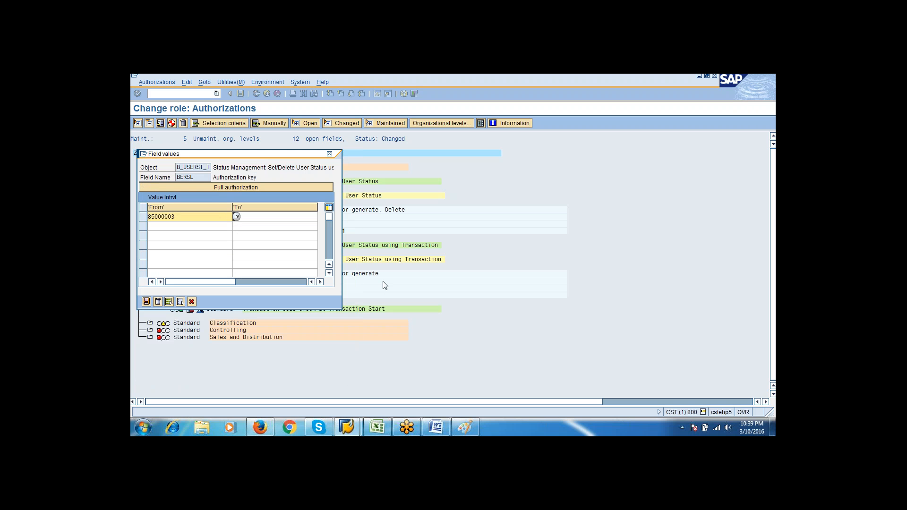
pyautogui.click(146, 302)
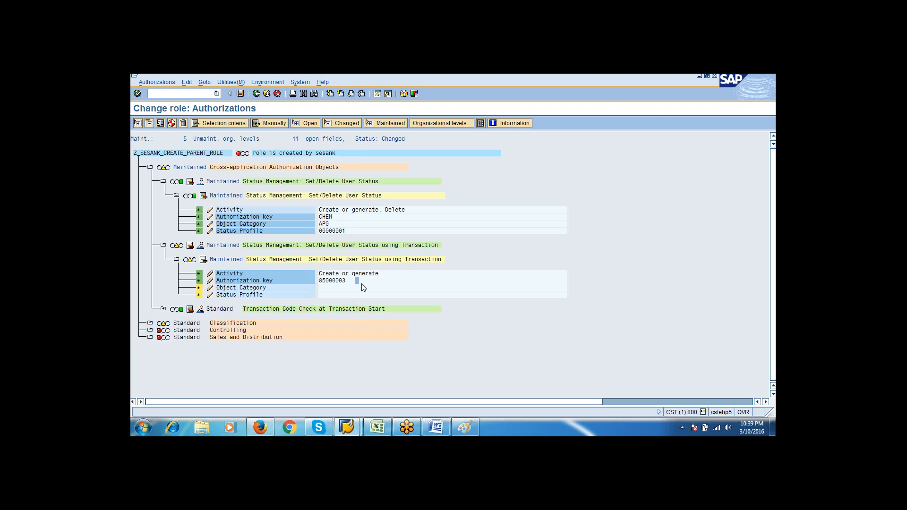
# Set the object category of Set/Delete User Status using Transaction to AUP (Audit Plan).
pyautogui.click(343, 289)
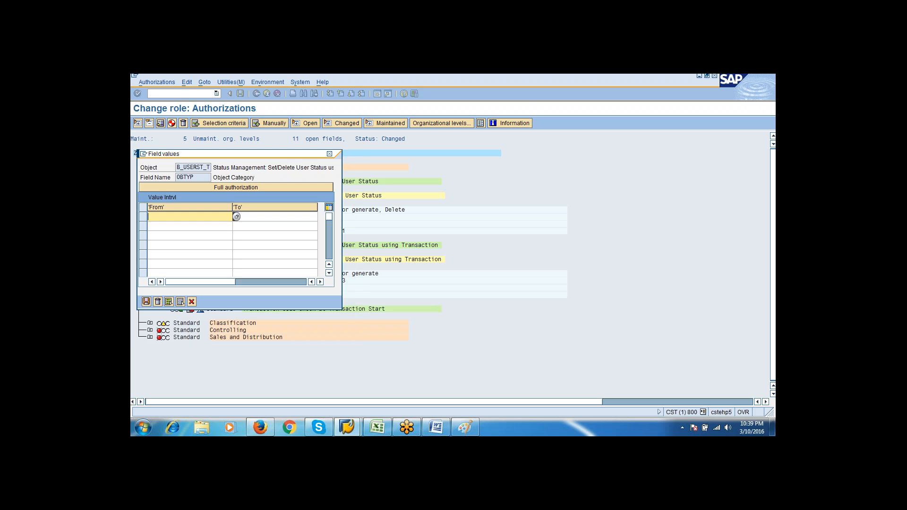
pyautogui.click(237, 216)
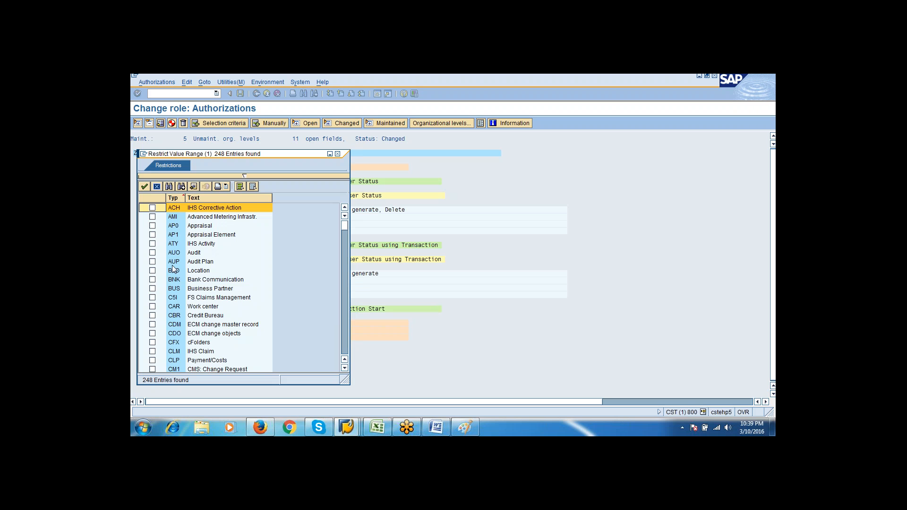
pyautogui.click(152, 261)
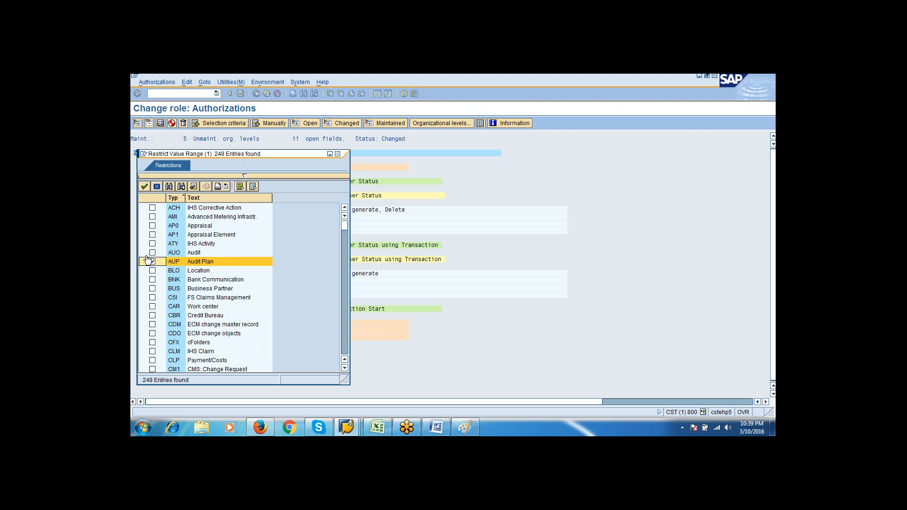
pyautogui.click(145, 186)
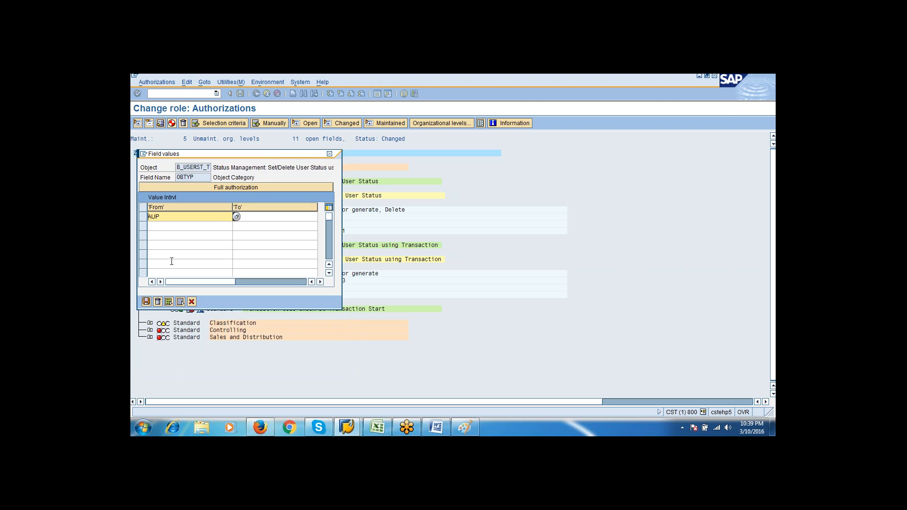
pyautogui.click(146, 301)
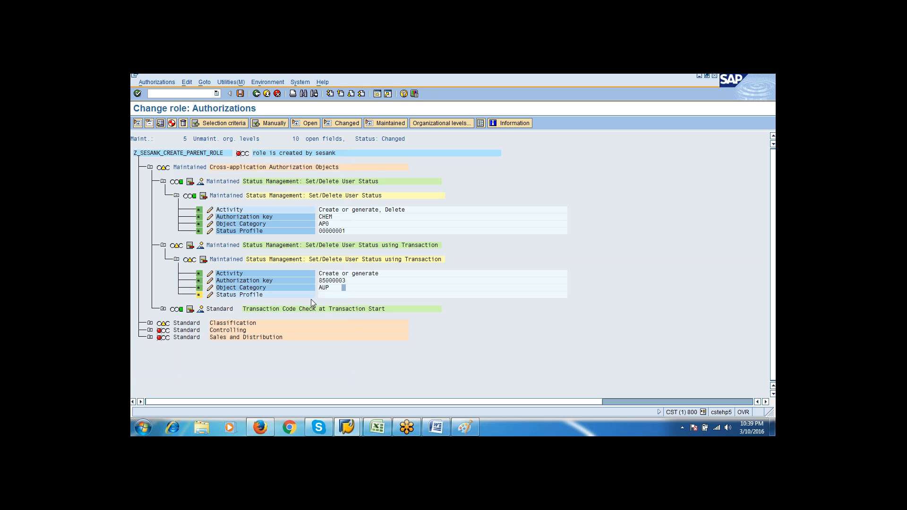
# Set the status profile of Set/Delete User Status using Transaction to 00000002 (Internal orders).
pyautogui.click(352, 294)
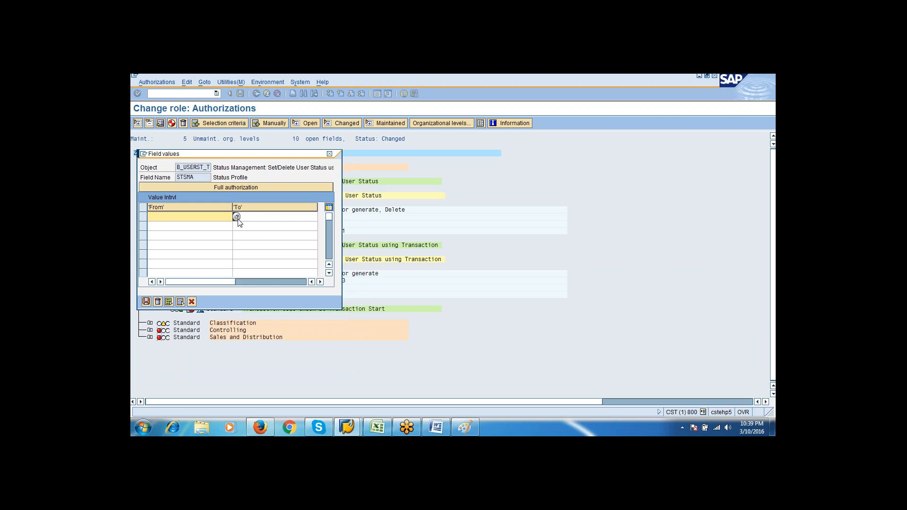
pyautogui.click(236, 216)
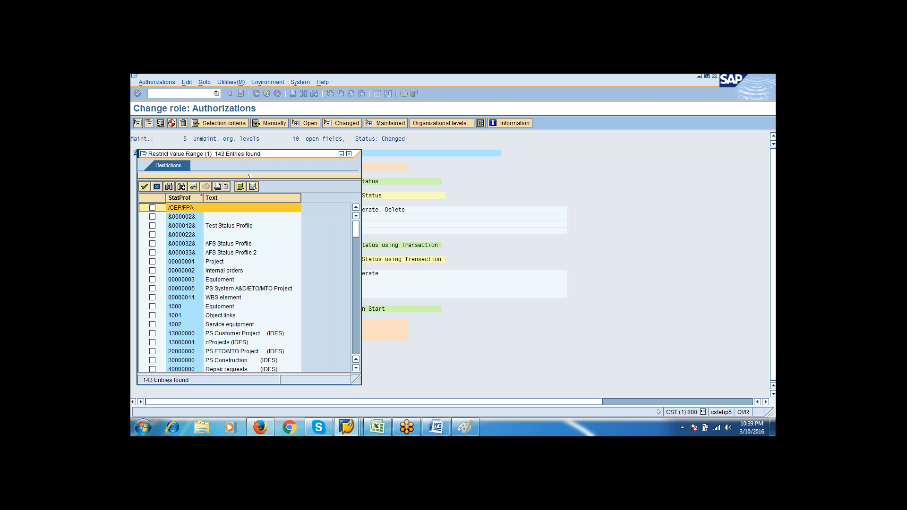
pyautogui.click(152, 271)
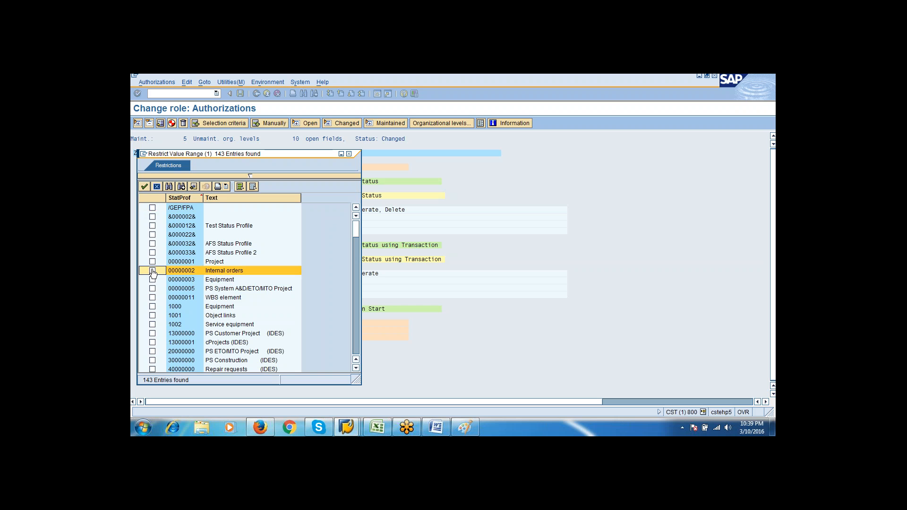
pyautogui.click(144, 187)
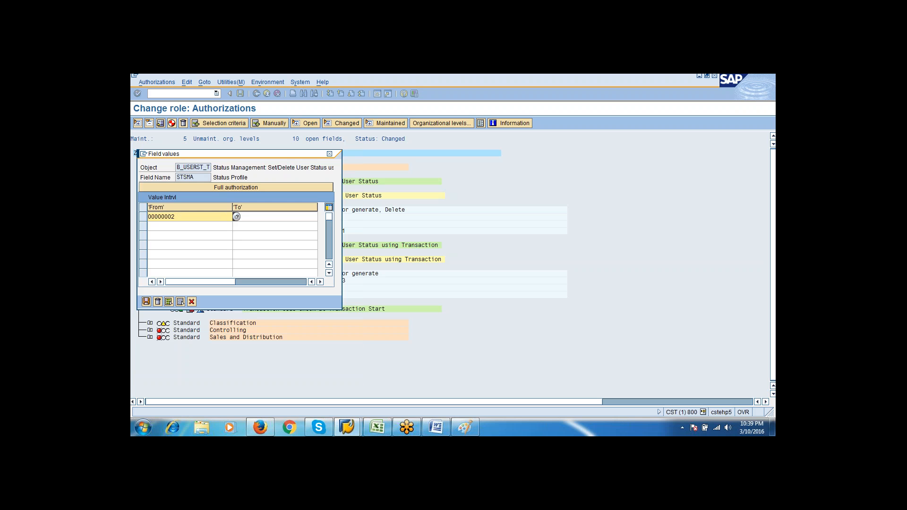
pyautogui.click(146, 301)
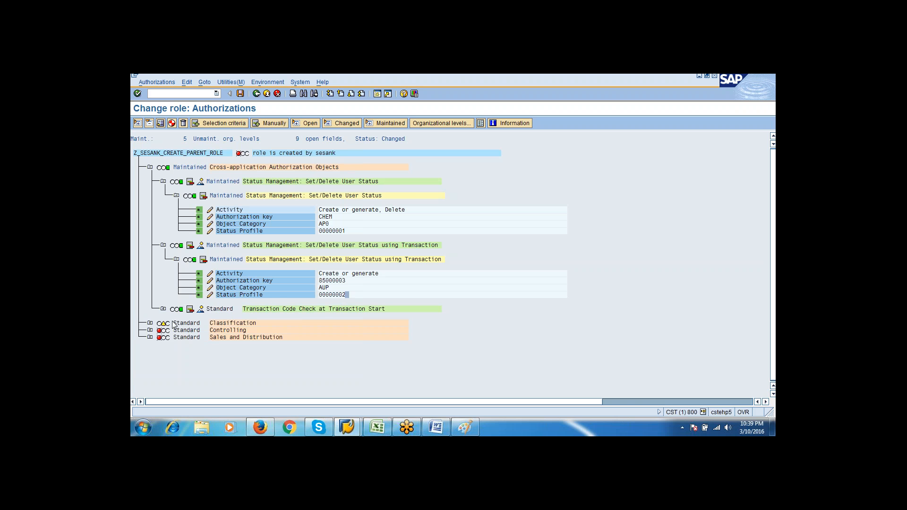
# Under Classification, set the class type of Authorization for Org. Areas in Classification System to 003 (Functional location).
pyautogui.click(150, 323)
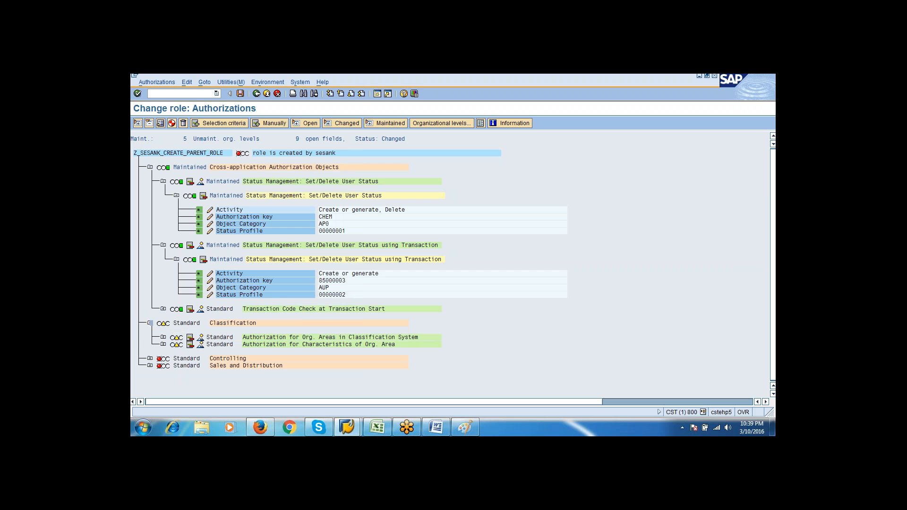
pyautogui.click(163, 337)
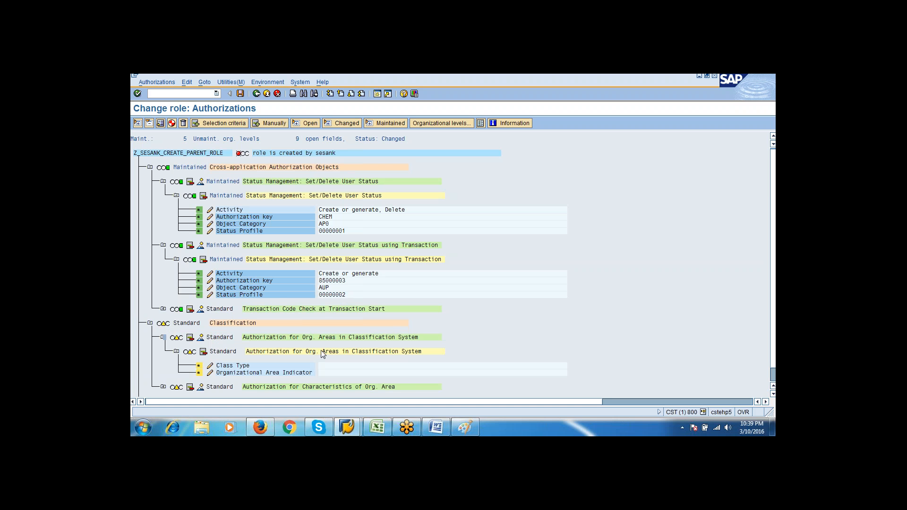
pyautogui.click(335, 366)
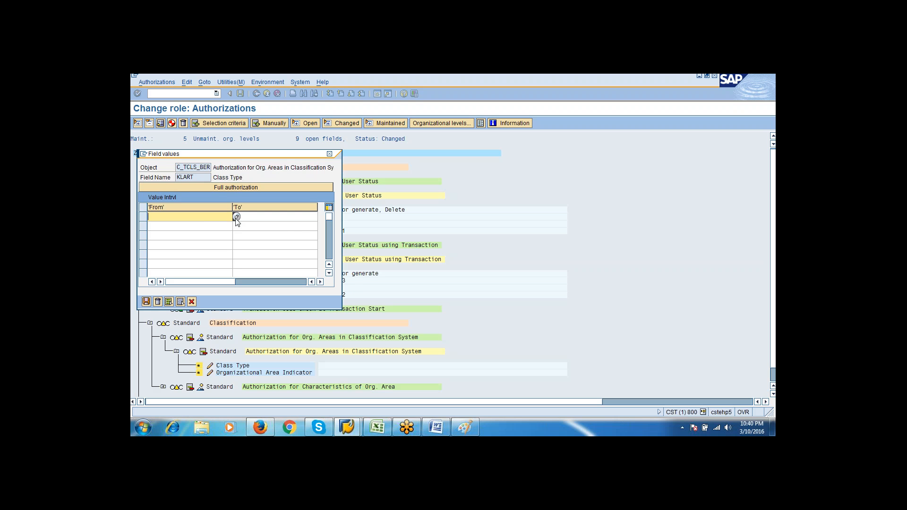
pyautogui.click(236, 217)
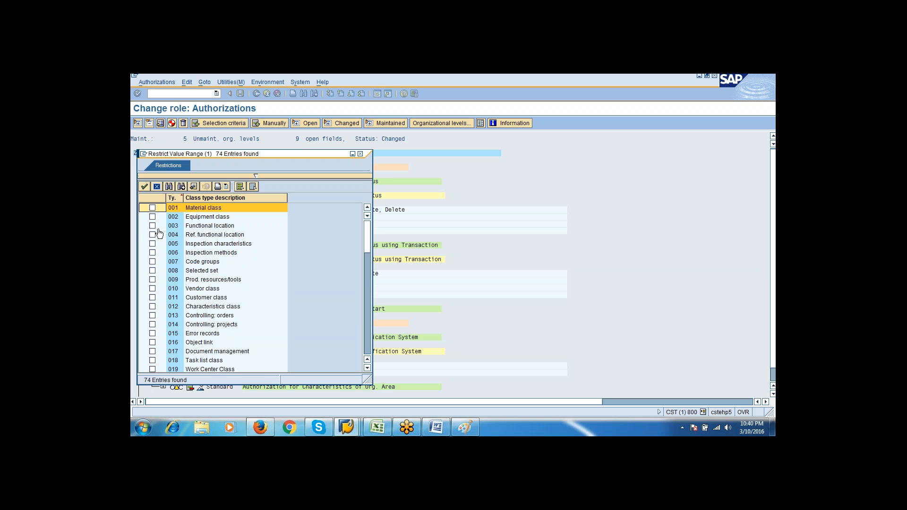
pyautogui.click(152, 225)
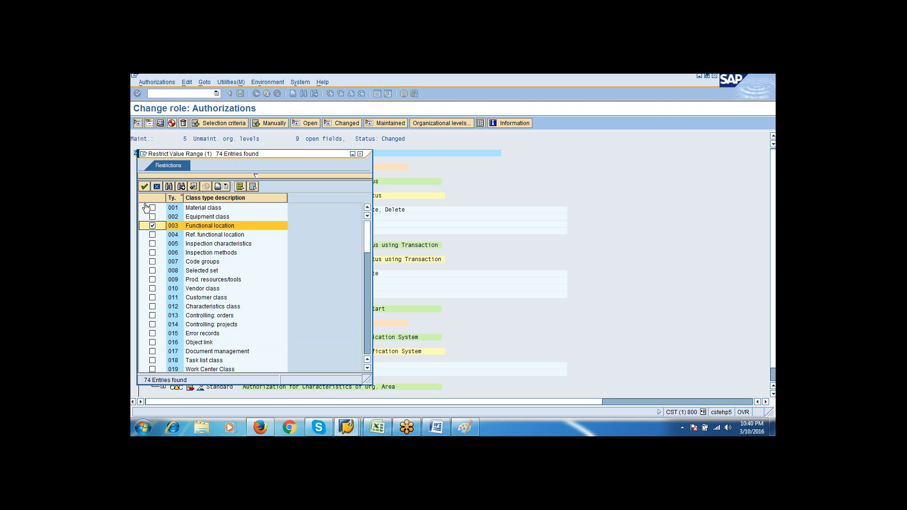
pyautogui.click(144, 186)
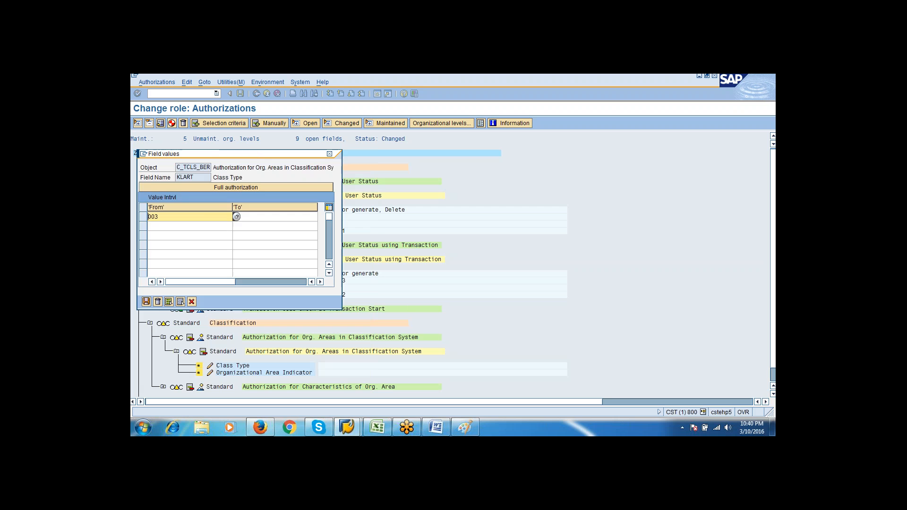
pyautogui.click(146, 302)
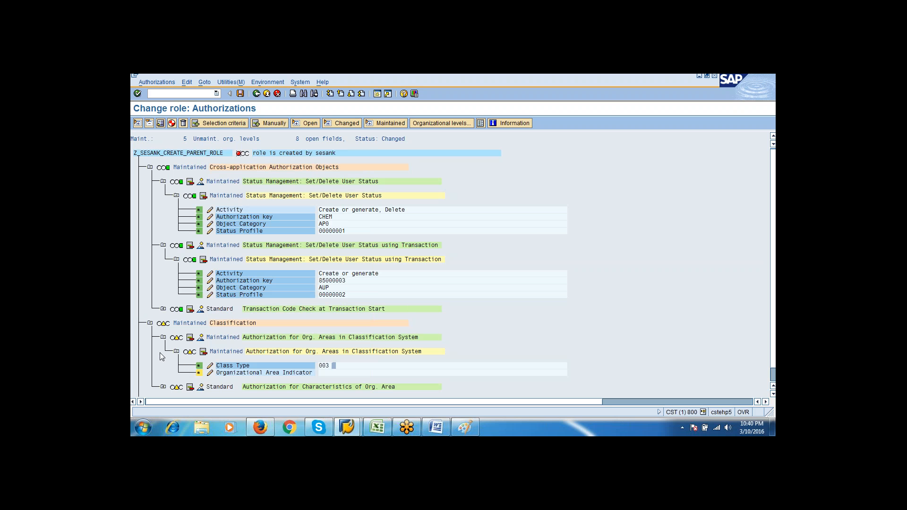
# Set the organizational area indicator of Authorization for Org. Areas in Classification System to T (Technique).
pyautogui.click(324, 373)
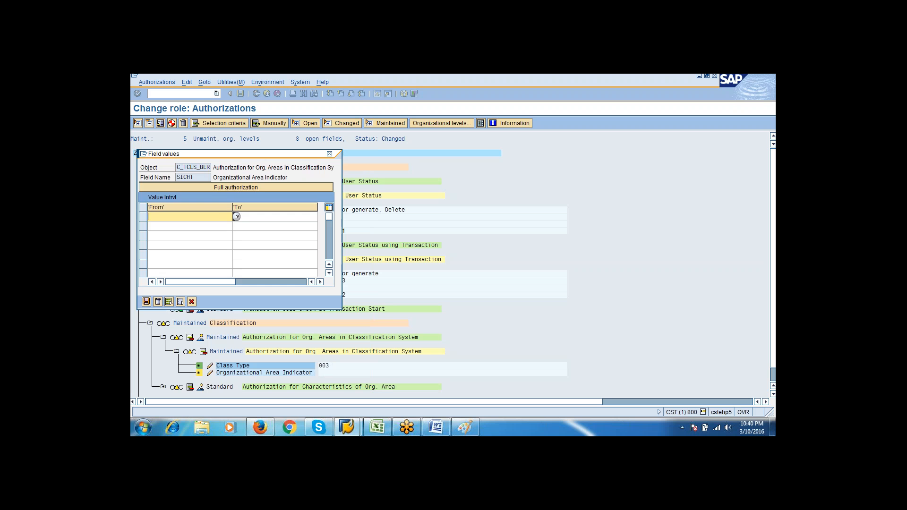
pyautogui.click(236, 217)
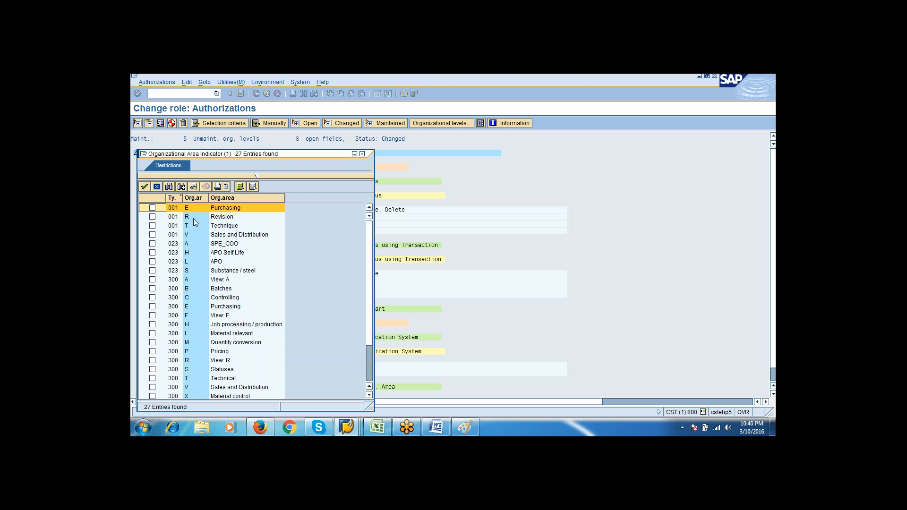
pyautogui.click(153, 227)
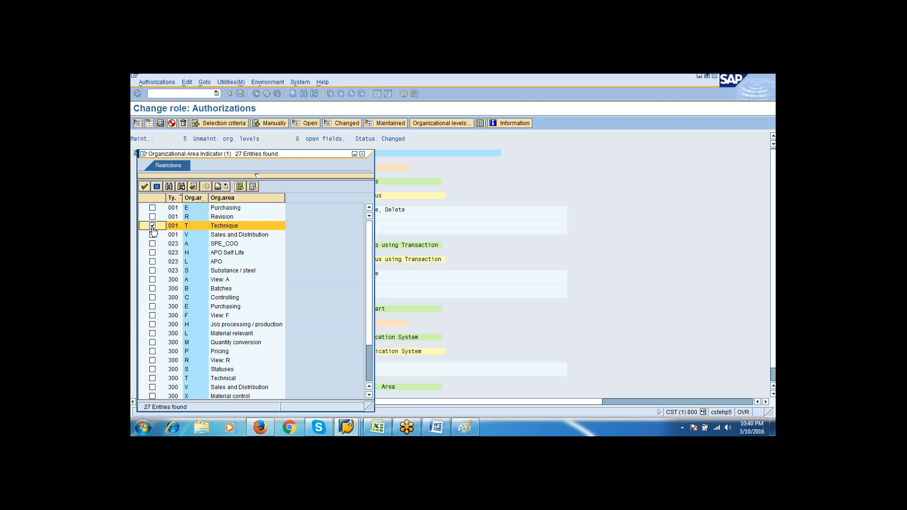
pyautogui.click(145, 187)
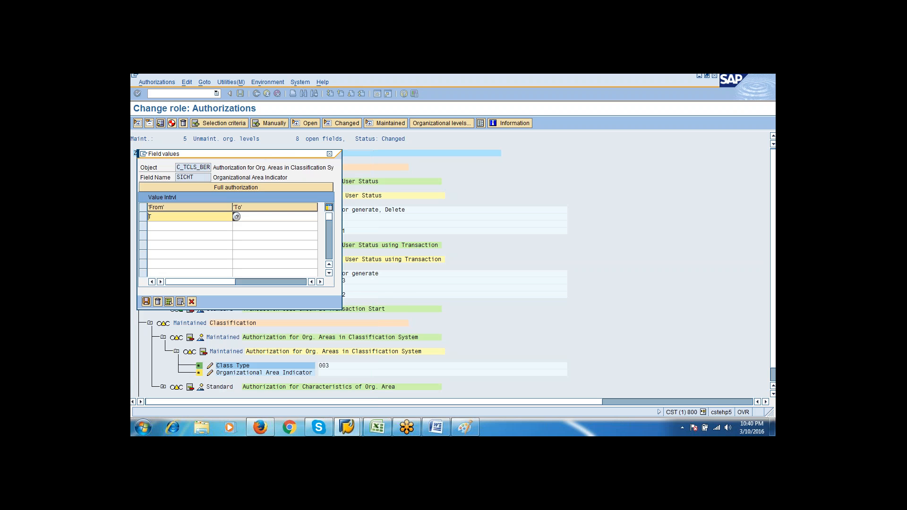
pyautogui.click(146, 302)
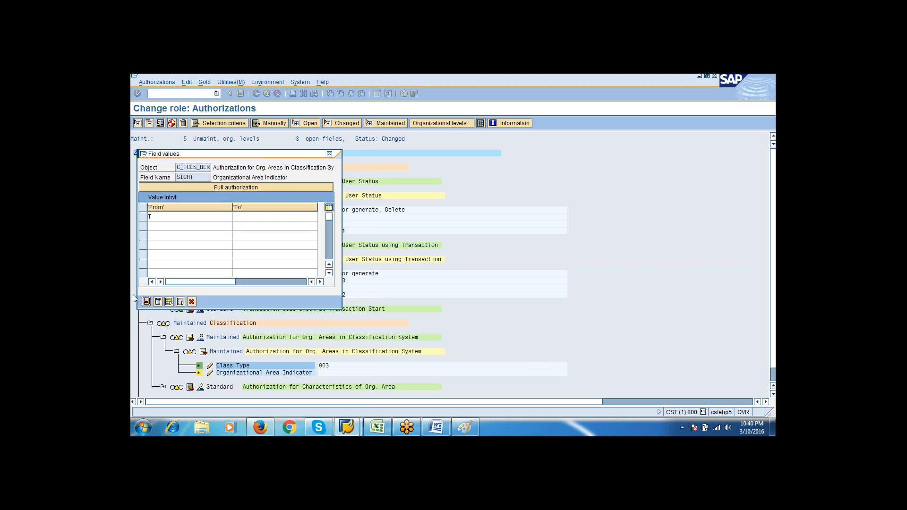
pyautogui.click(147, 302)
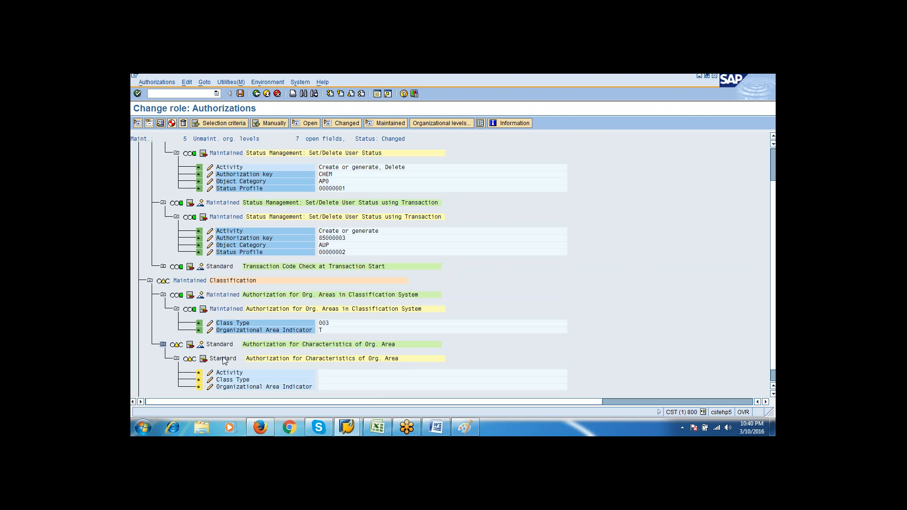
# Allow activity 23 Maintain for Authorization for Characteristics of Org. Area.
pyautogui.click(210, 372)
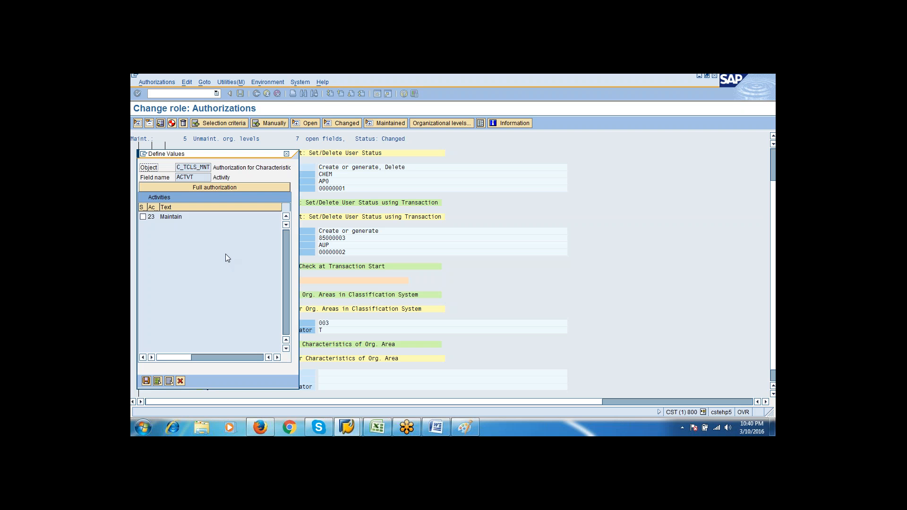
pyautogui.click(142, 217)
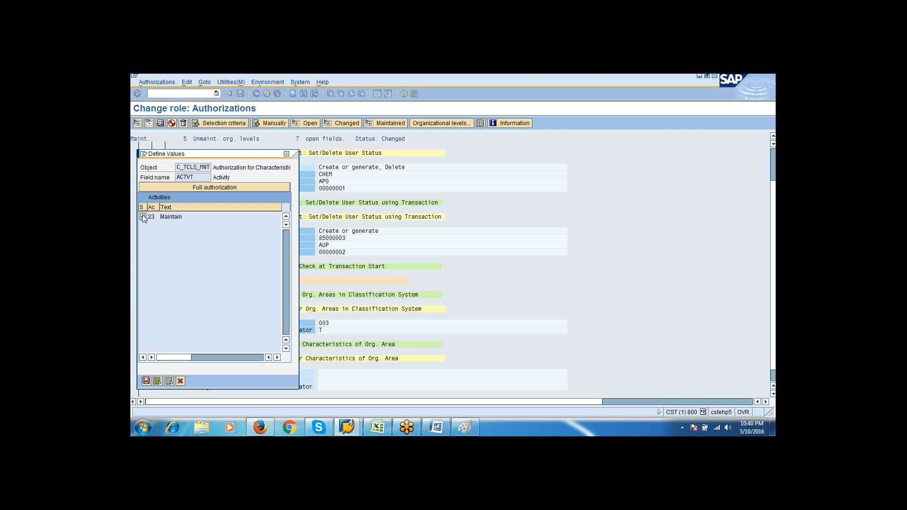
pyautogui.click(146, 380)
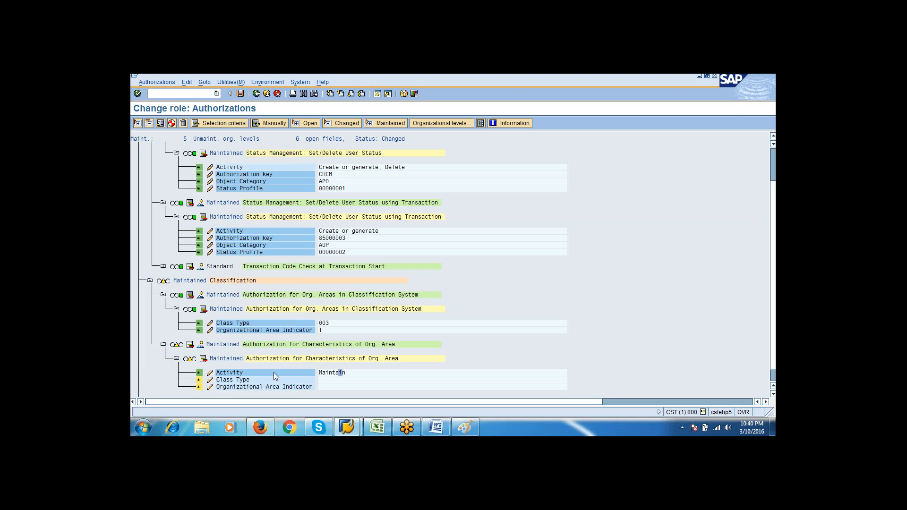
# Set the class type of Authorization for Characteristics of Org. Area to 004 (Ref. functional location).
pyautogui.click(333, 380)
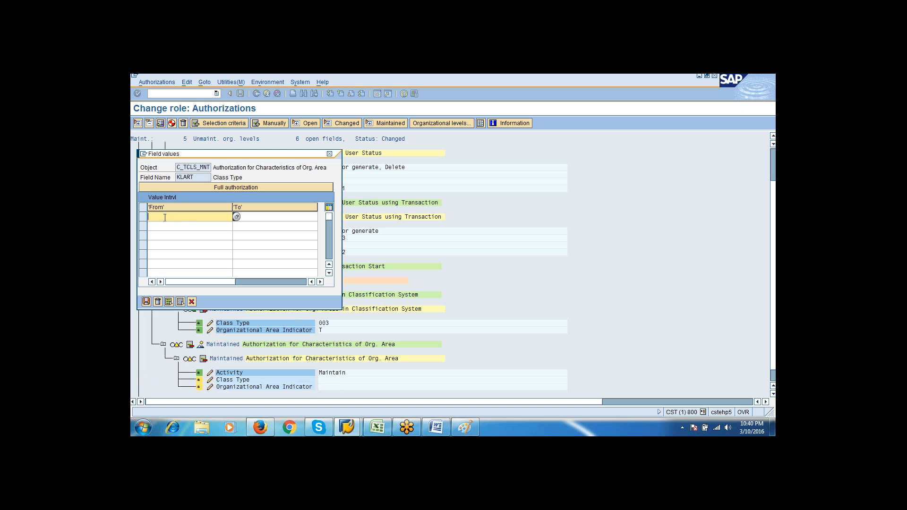
pyautogui.click(236, 217)
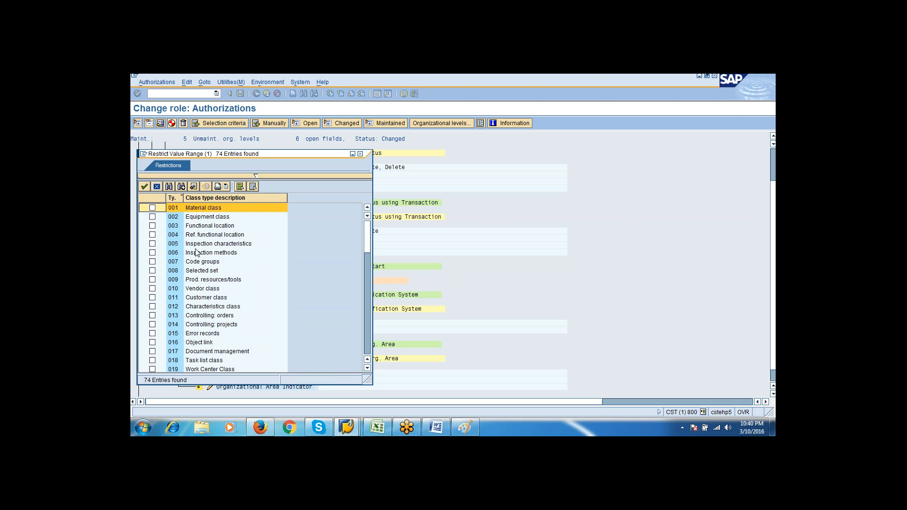
pyautogui.click(153, 235)
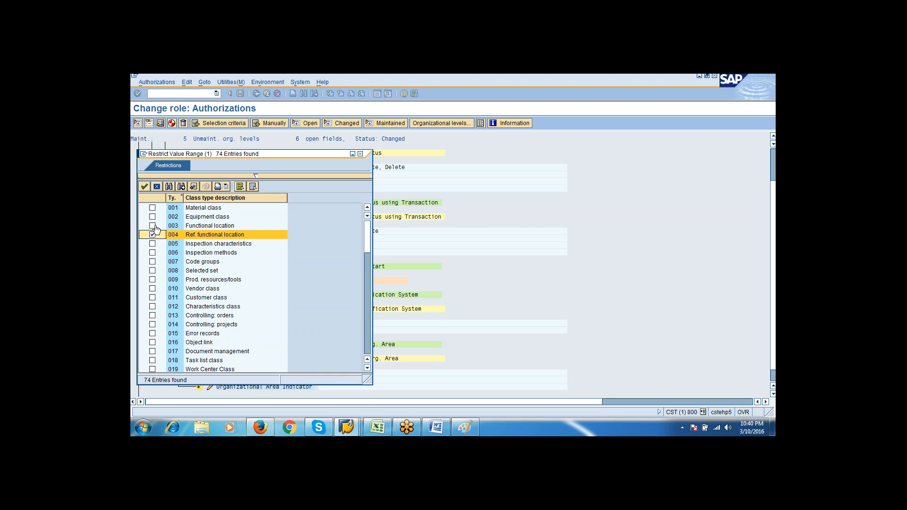
pyautogui.click(144, 187)
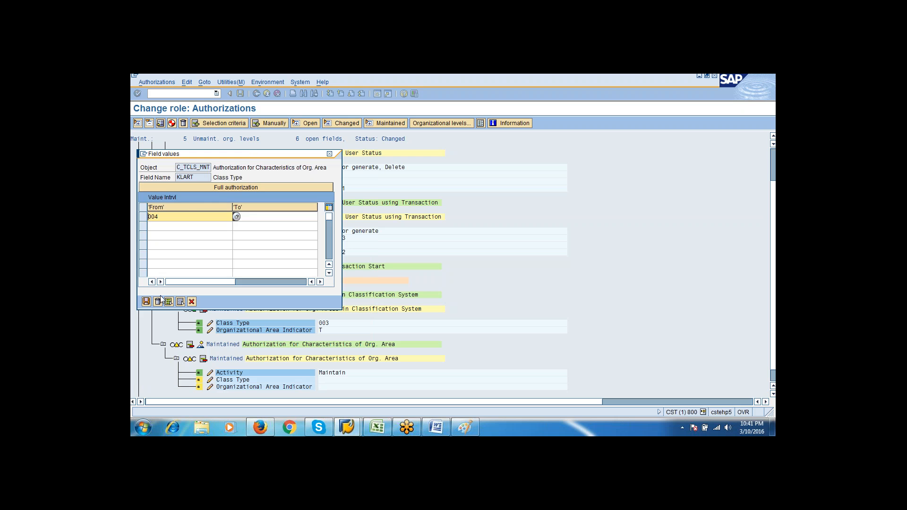
pyautogui.click(146, 302)
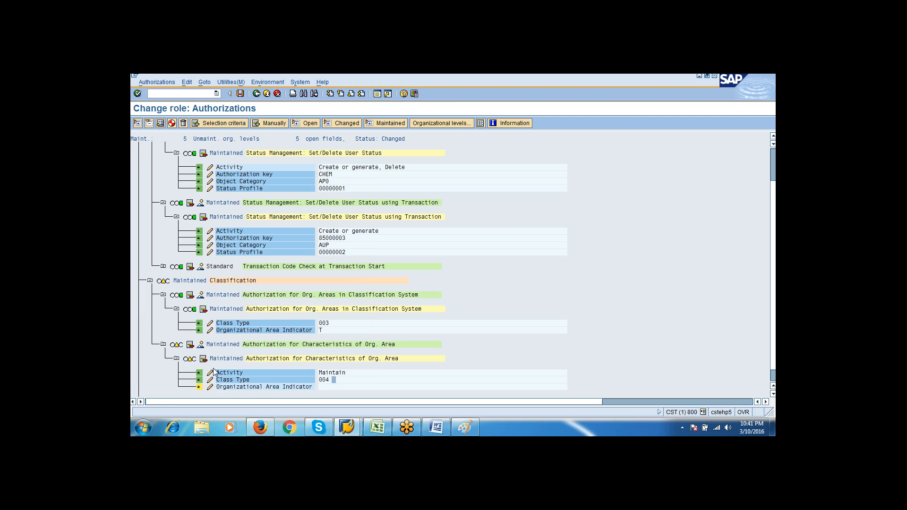
# Set the organizational area indicator of Authorization for Characteristics of Org. Area to S (Substance / steel).
pyautogui.click(324, 390)
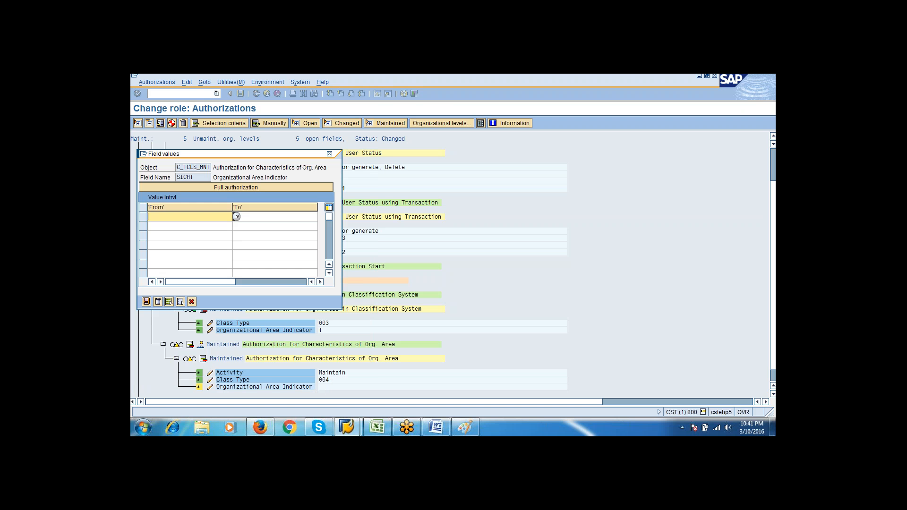
pyautogui.press('Tab')
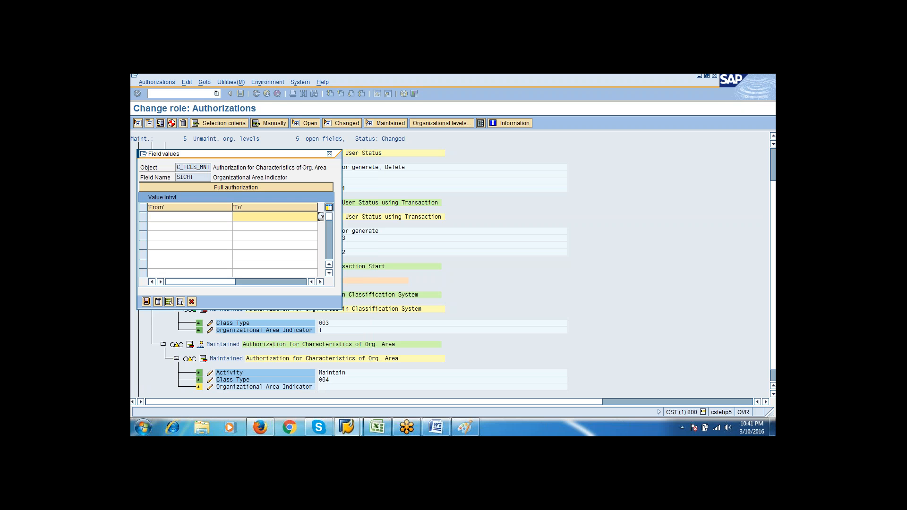
pyautogui.click(226, 216)
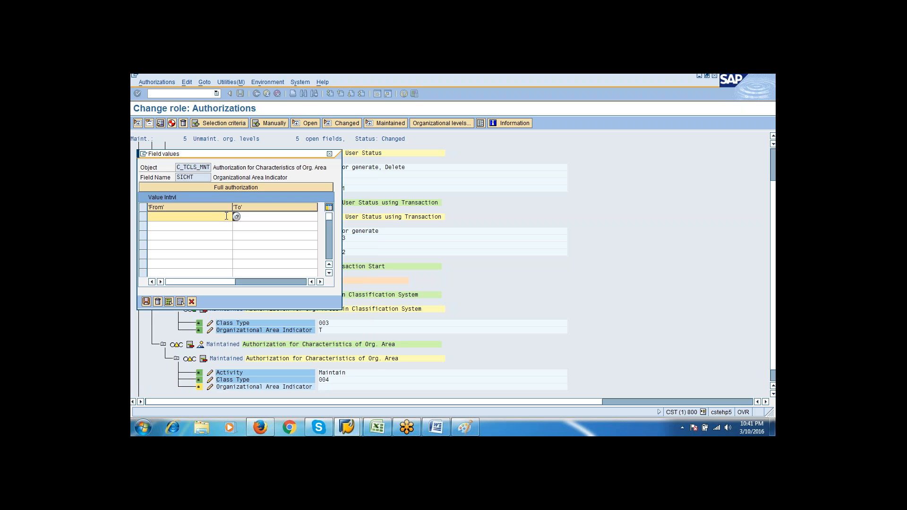
pyautogui.click(237, 217)
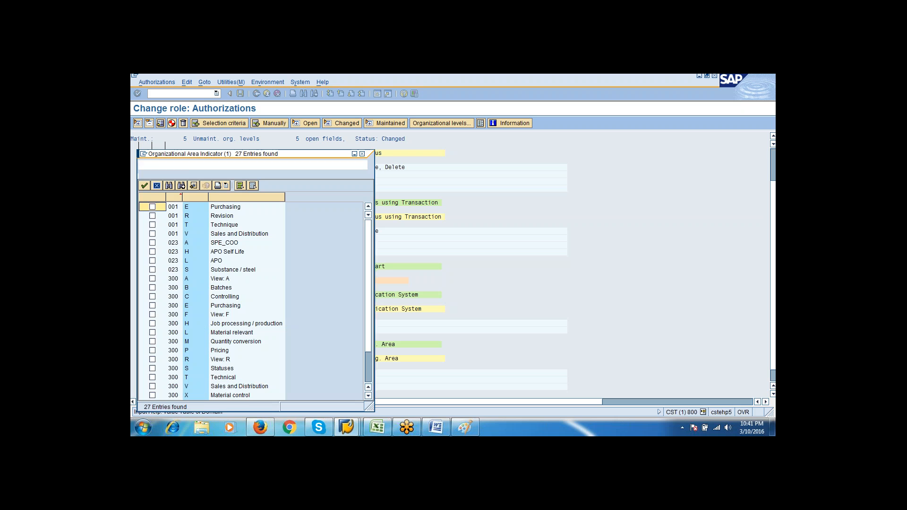
pyautogui.click(152, 271)
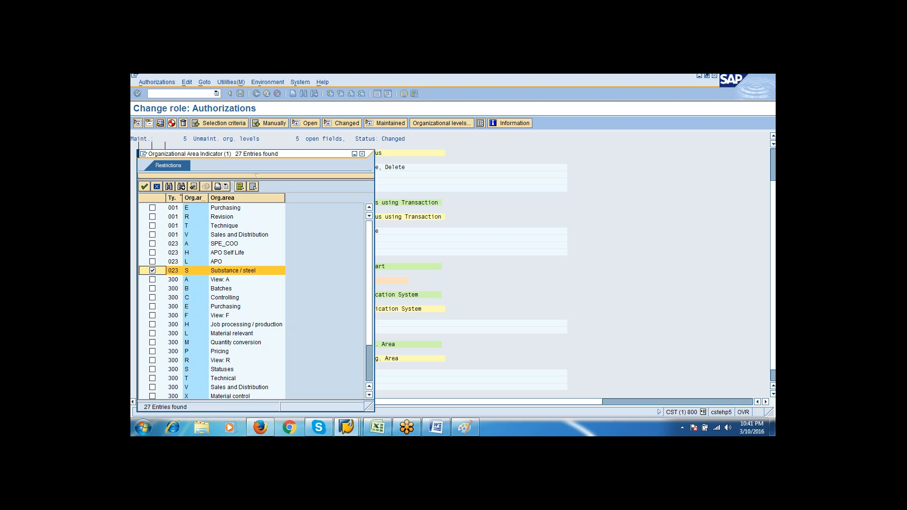
pyautogui.click(145, 186)
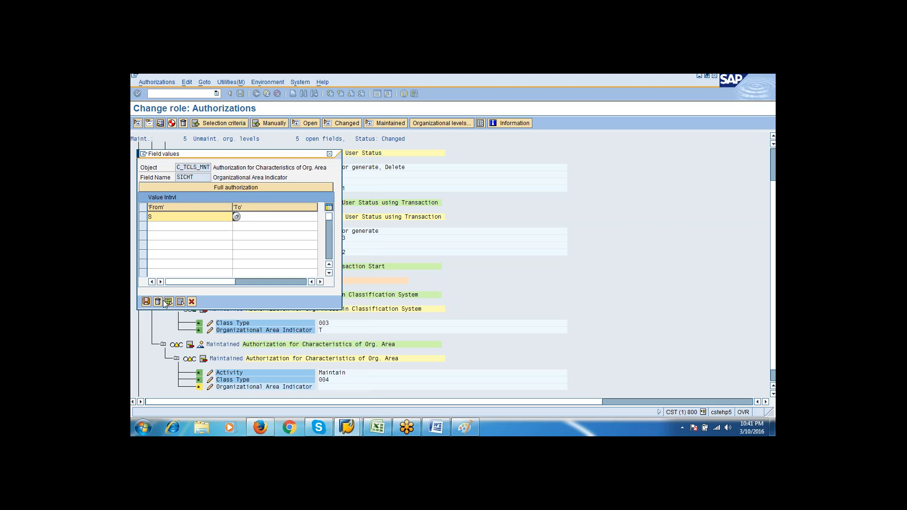
pyautogui.click(146, 301)
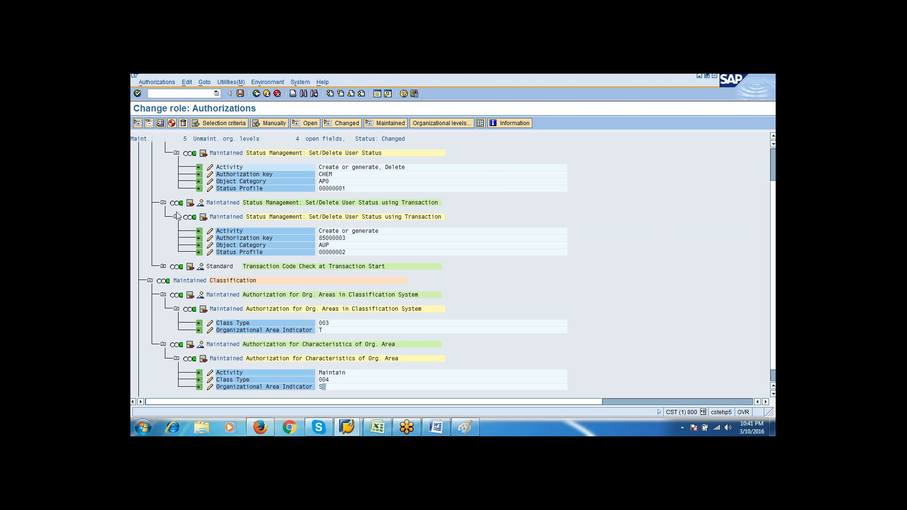
# Collapse the maintained Set/Delete User Status using Transaction object and the Classification branch in the authorization tree.
pyautogui.click(163, 202)
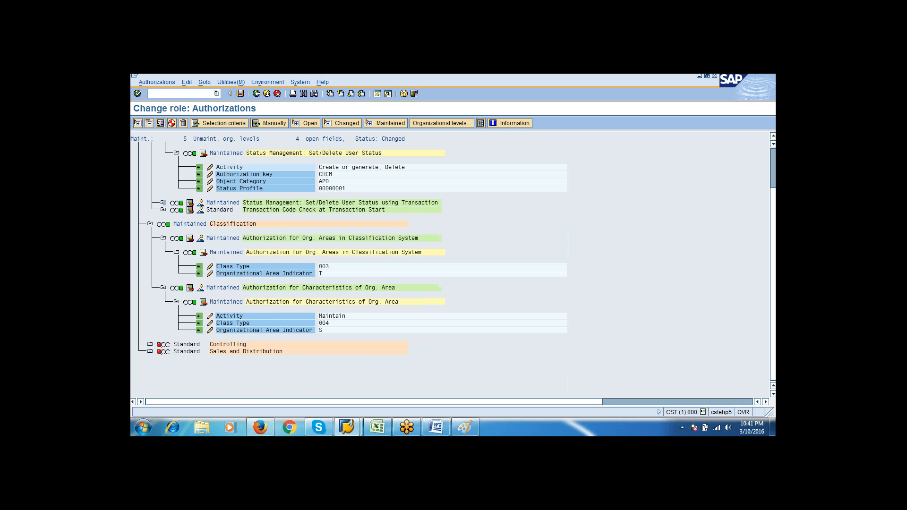
pyautogui.click(163, 287)
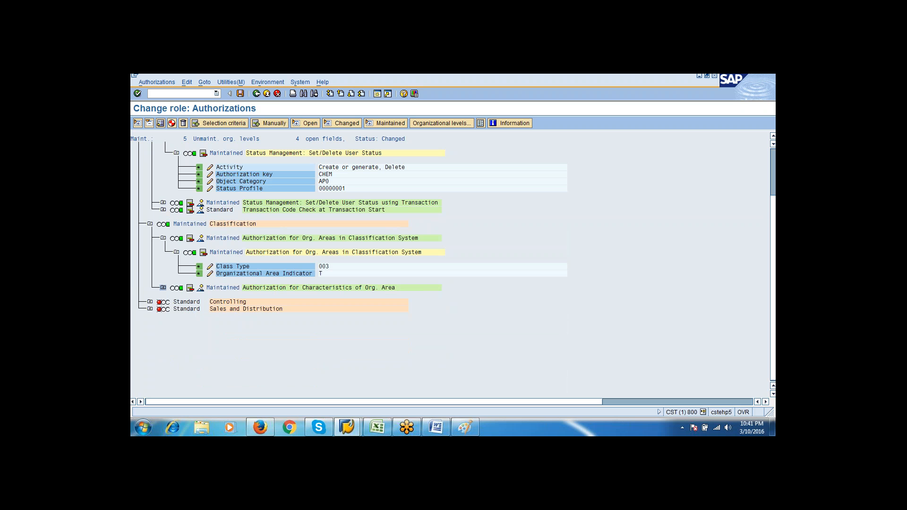
pyautogui.click(149, 224)
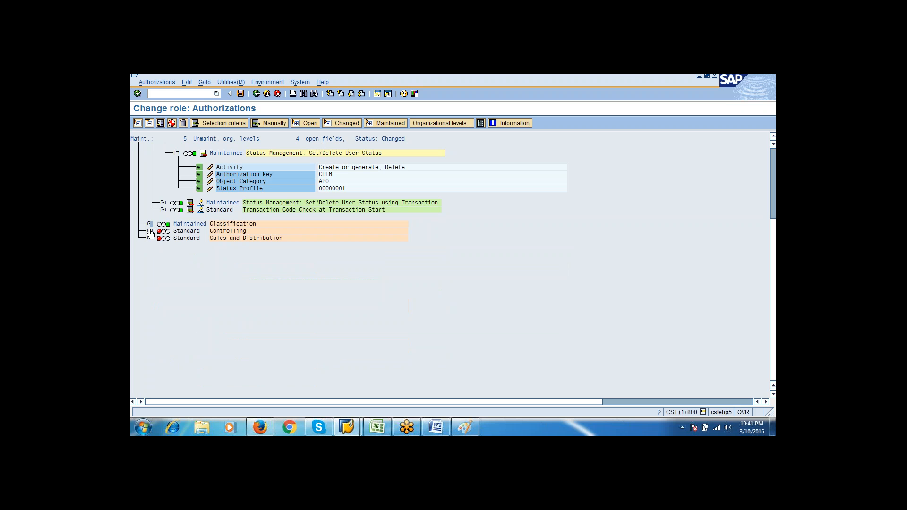
# Allow activity 01 Create or generate for Profitability Analysis: Maintain Operating Concern in the Controlling branch.
pyautogui.click(149, 231)
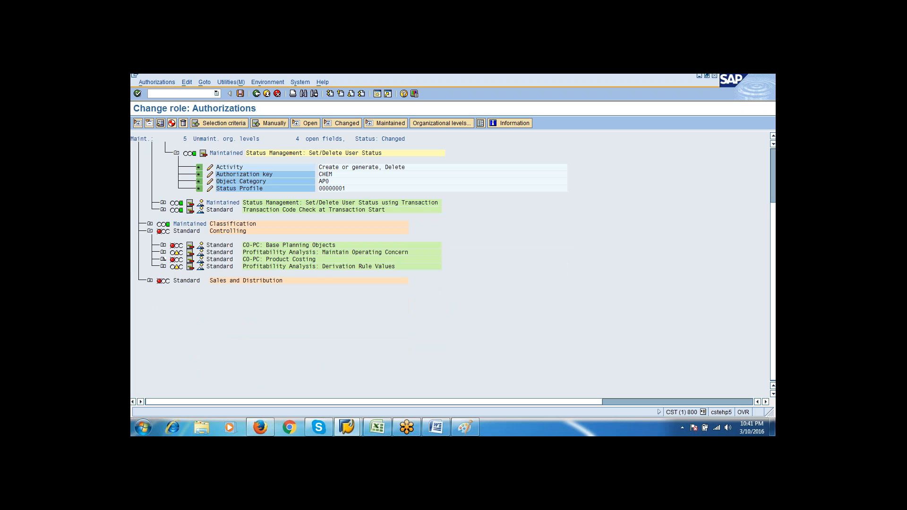
pyautogui.click(163, 253)
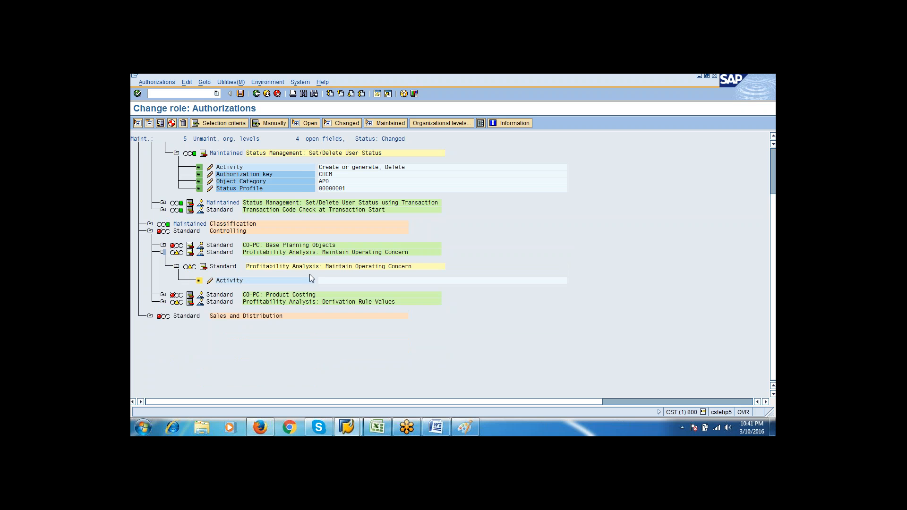
pyautogui.click(326, 283)
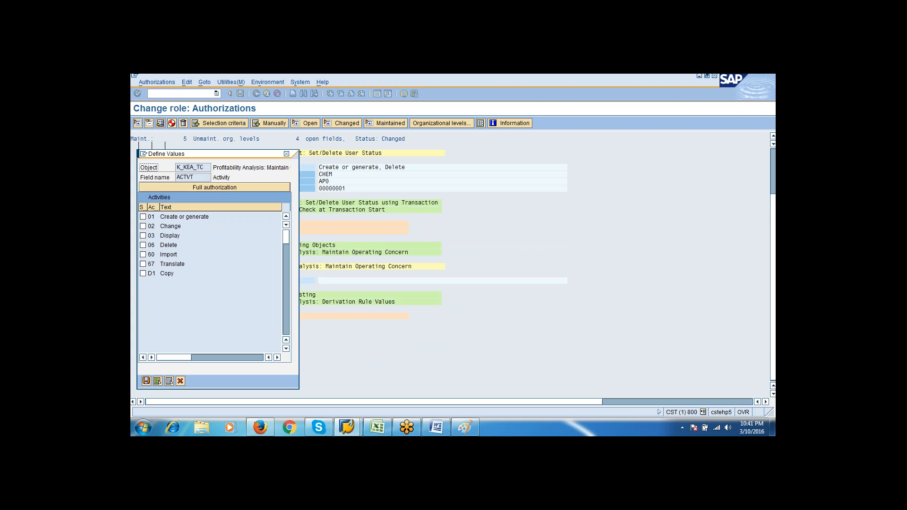
pyautogui.click(143, 217)
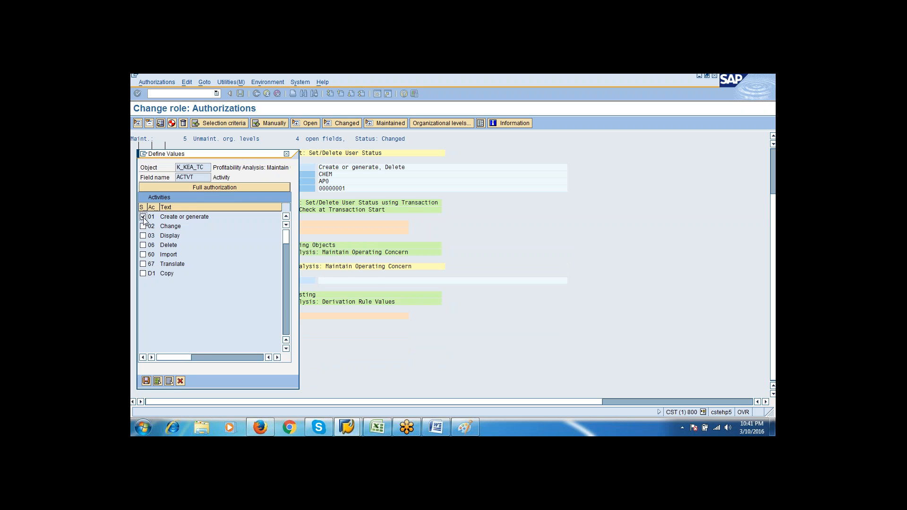
pyautogui.click(146, 380)
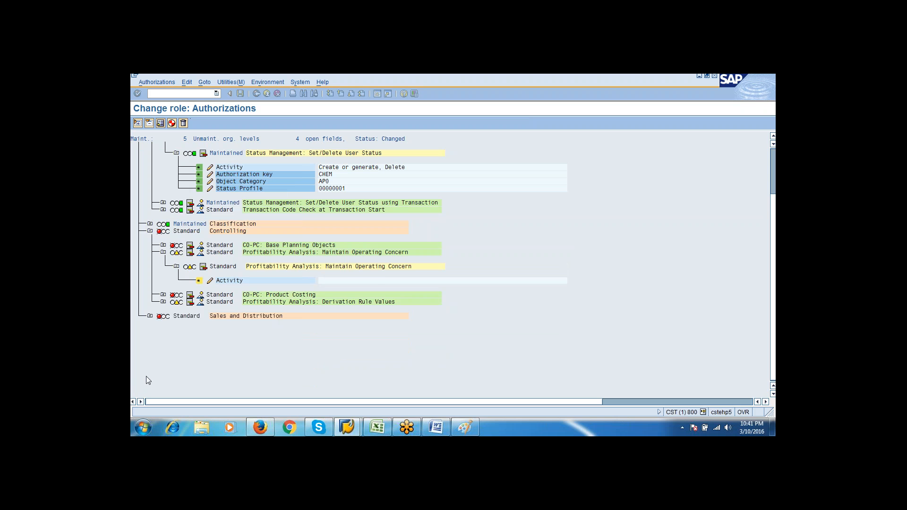
# Allow activity 01 Create or generate for Profitability Analysis: Derivation Rule Values.
pyautogui.click(163, 302)
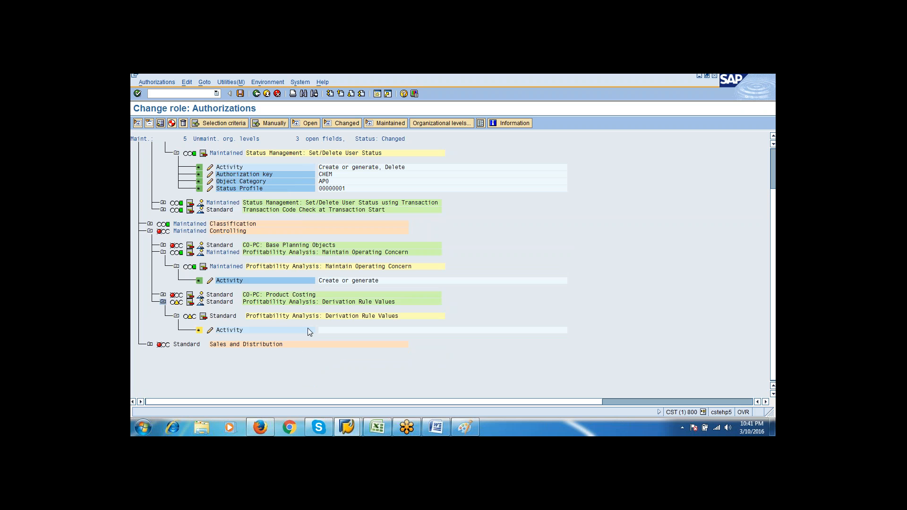
pyautogui.click(324, 331)
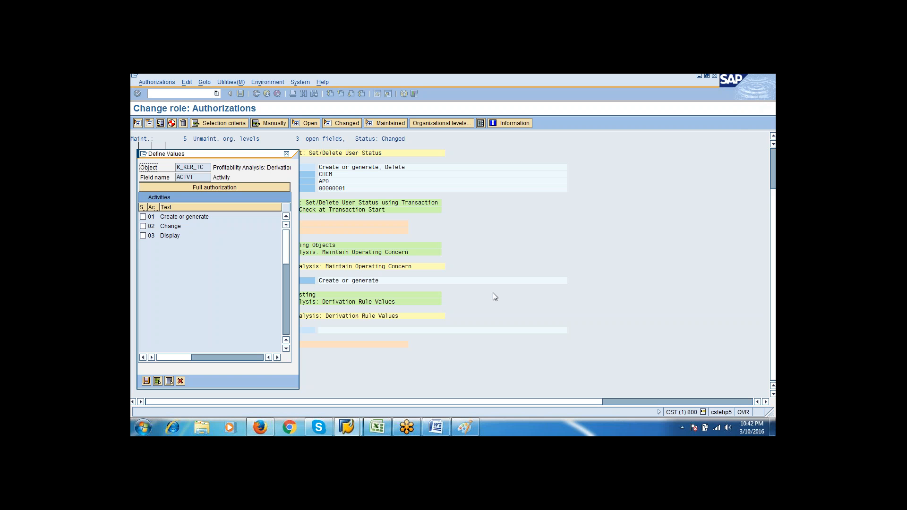
pyautogui.click(143, 217)
pyautogui.click(145, 379)
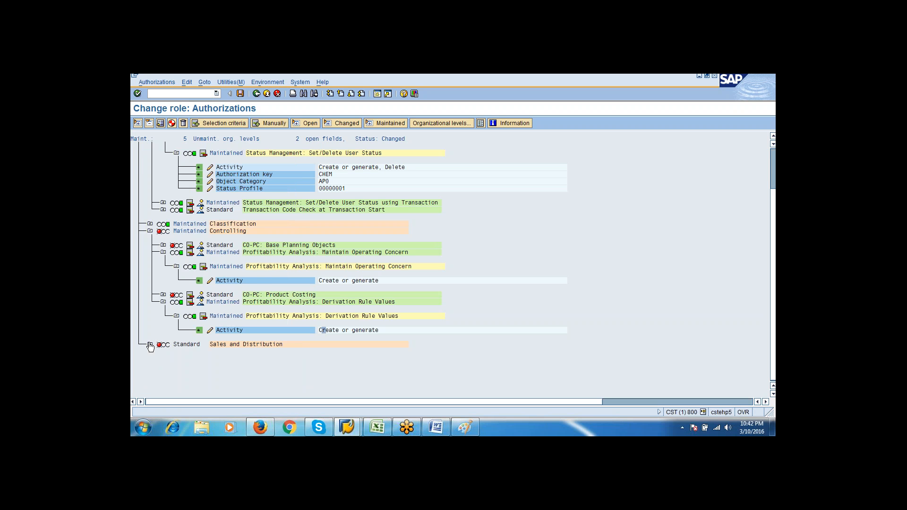
# Expand Authorization for Sales Document Types under Sales and Distribution, plus CO-PC: Product Costing and CO-PC: Base Planning Objects under Controlling.
pyautogui.click(150, 346)
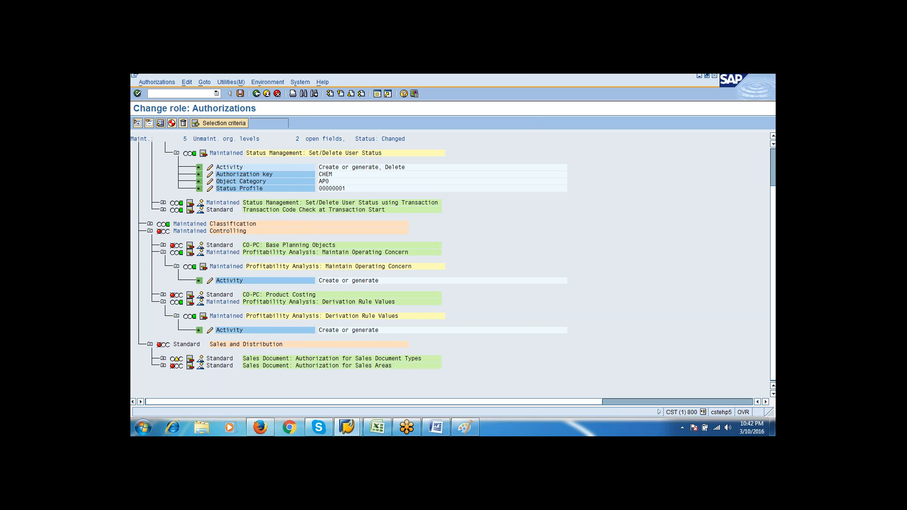
pyautogui.click(163, 358)
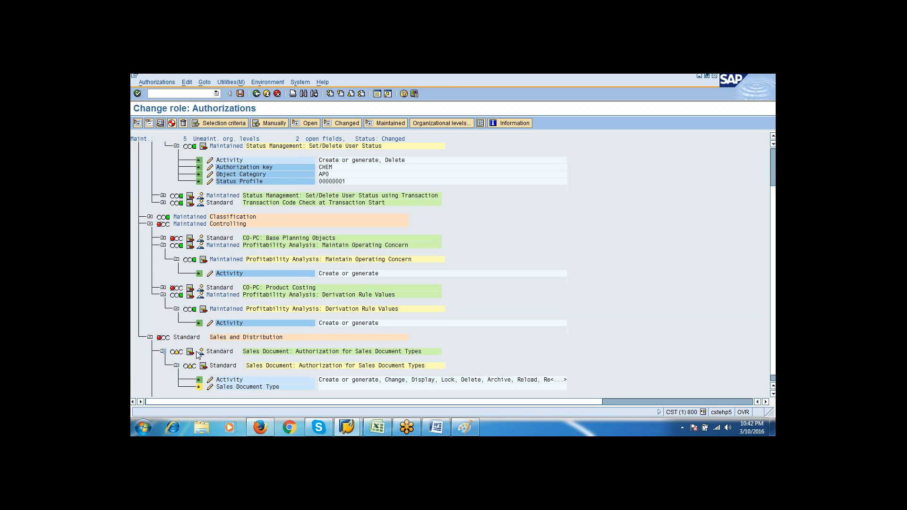
pyautogui.click(163, 287)
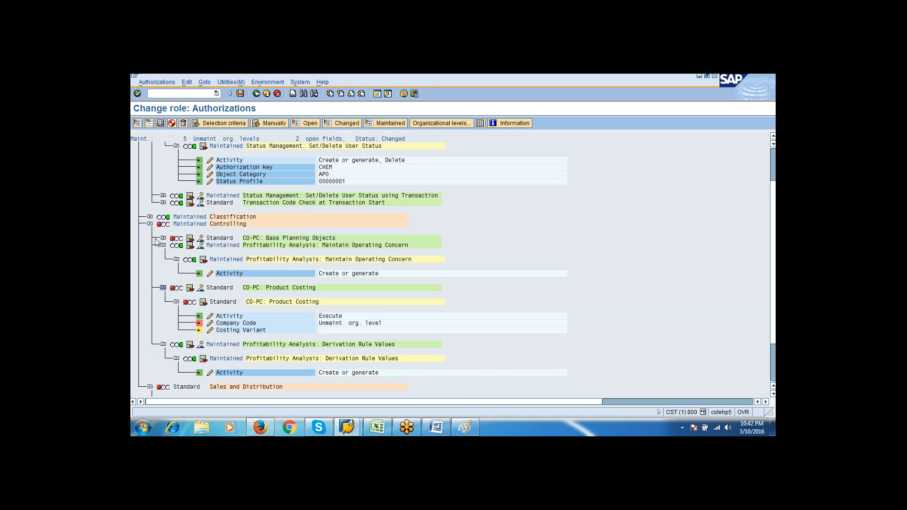
pyautogui.click(163, 237)
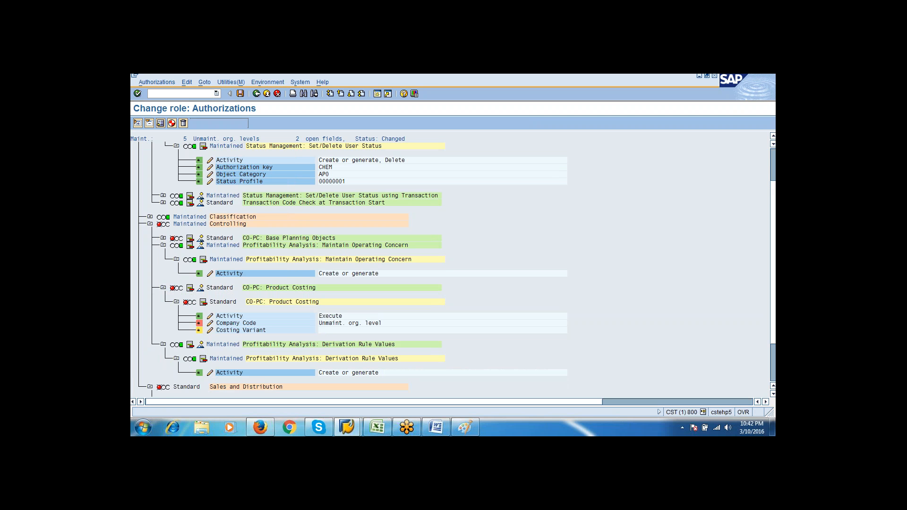
pyautogui.click(163, 239)
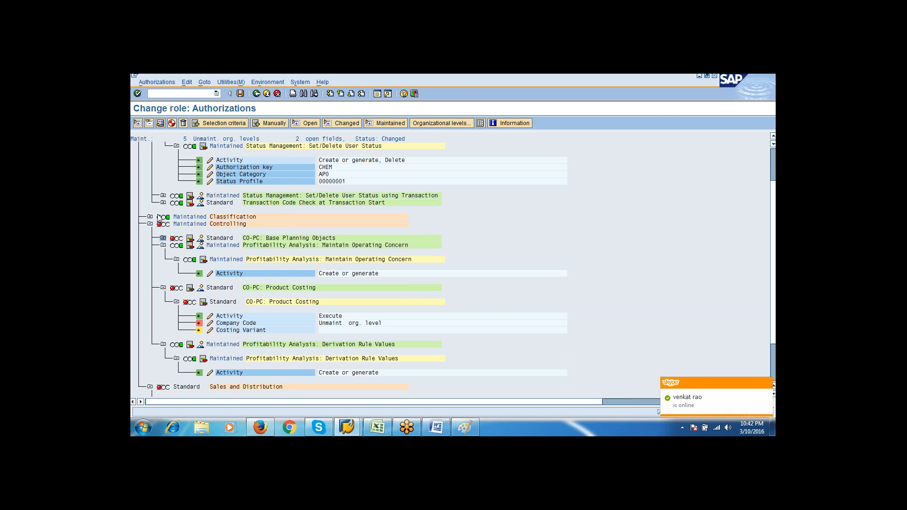
pyautogui.click(163, 239)
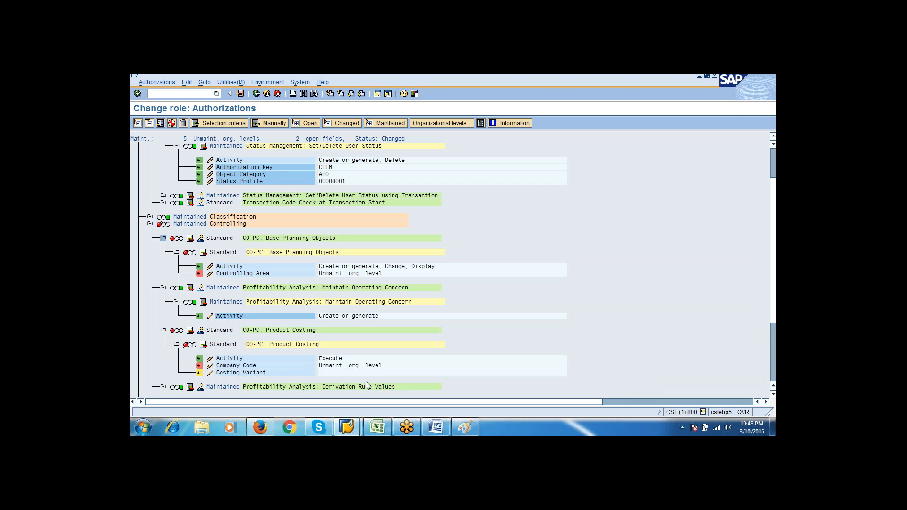
# Set the costing variant of CO-PC: Product Costing to DPC2 (Mod.Std Cst Est. to COGS).
pyautogui.click(349, 375)
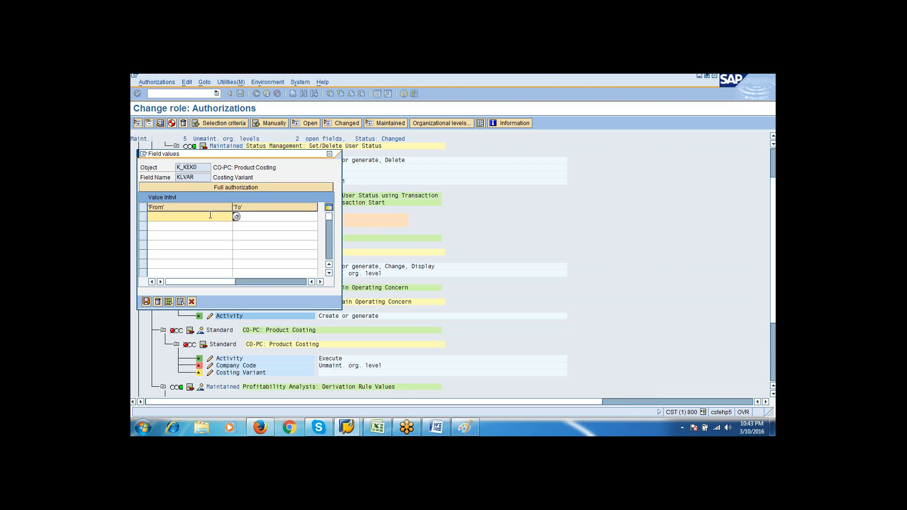
pyautogui.press('F4')
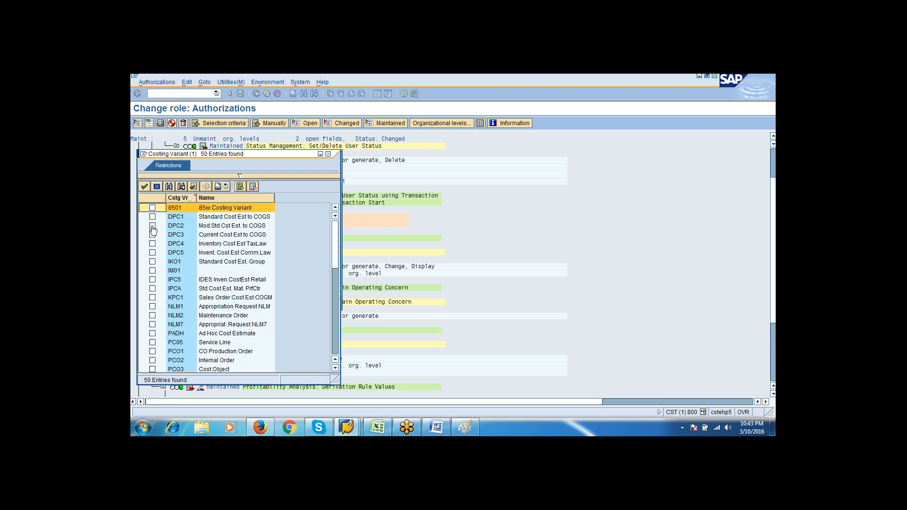
pyautogui.click(152, 226)
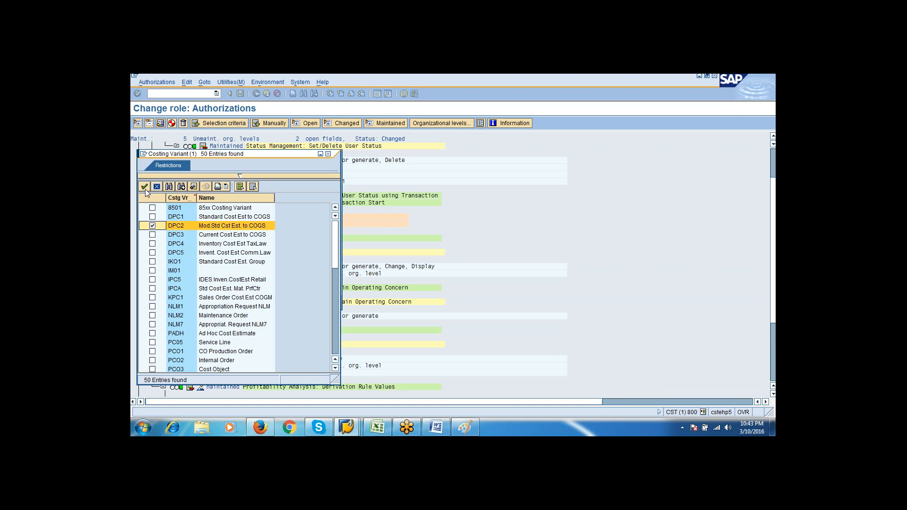
pyautogui.press('Return')
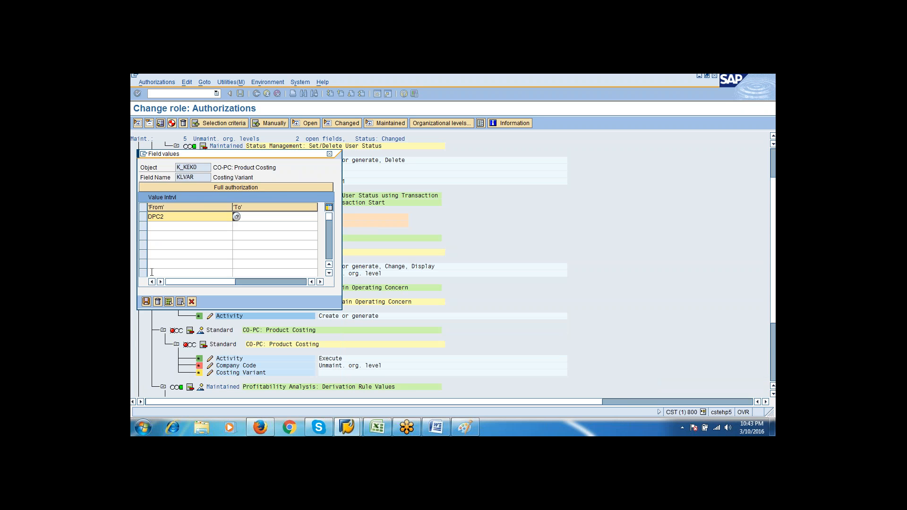
pyautogui.click(143, 299)
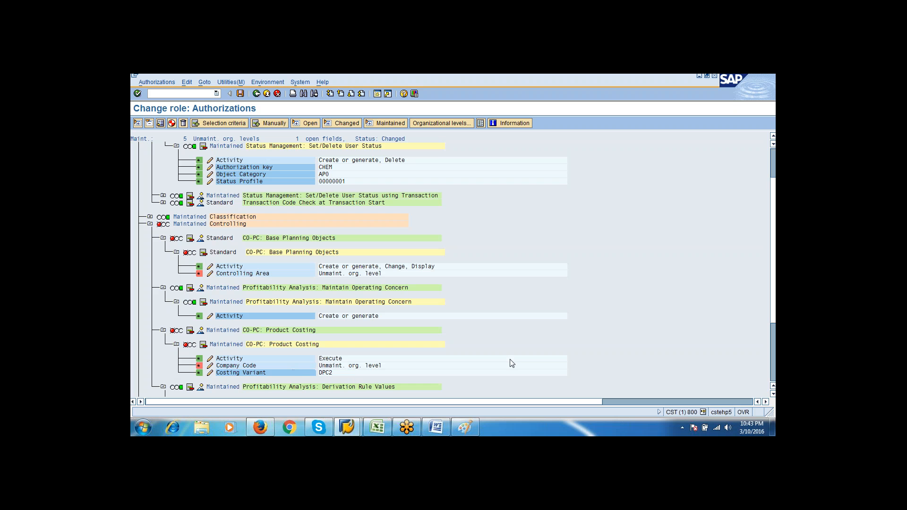
# Set the sales document type of Sales Document: Authorization for Sales Document Types to * for all types.
pyautogui.click(766, 401)
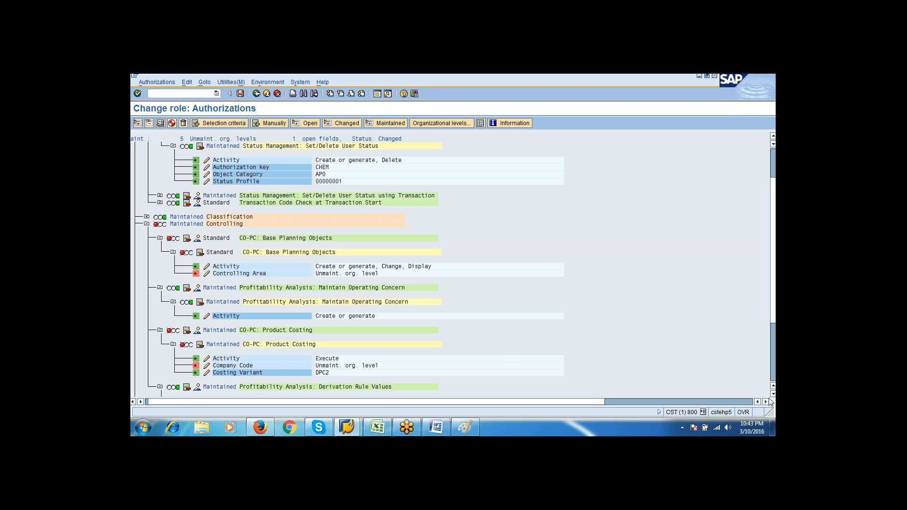
pyautogui.click(766, 401)
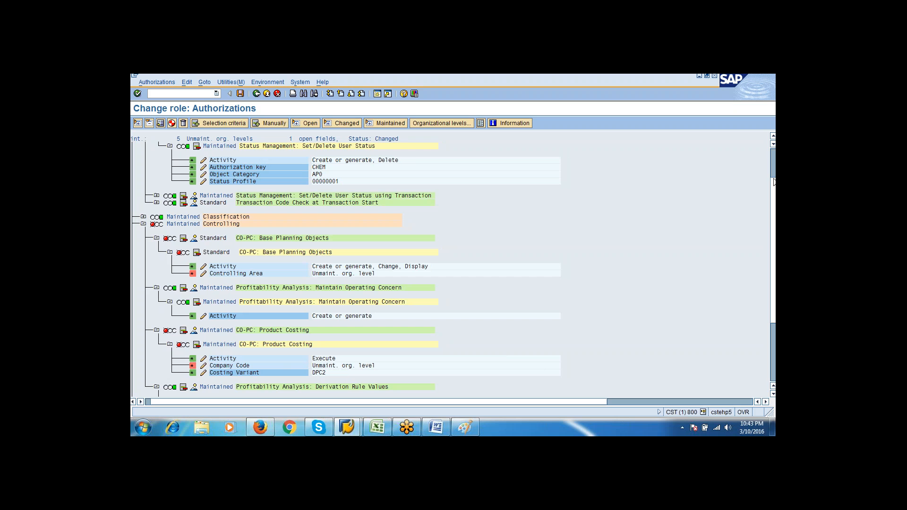
pyautogui.moveTo(774, 212); pyautogui.dragTo(774, 288)
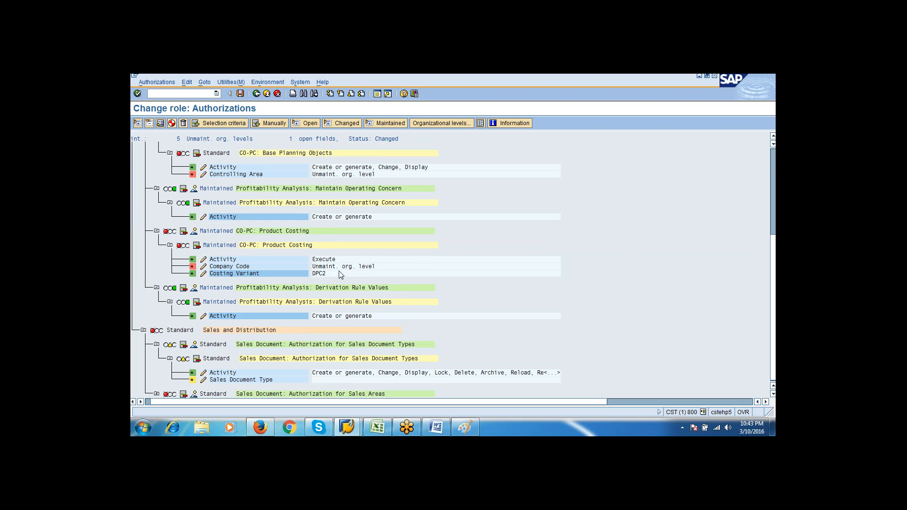
pyautogui.click(341, 382)
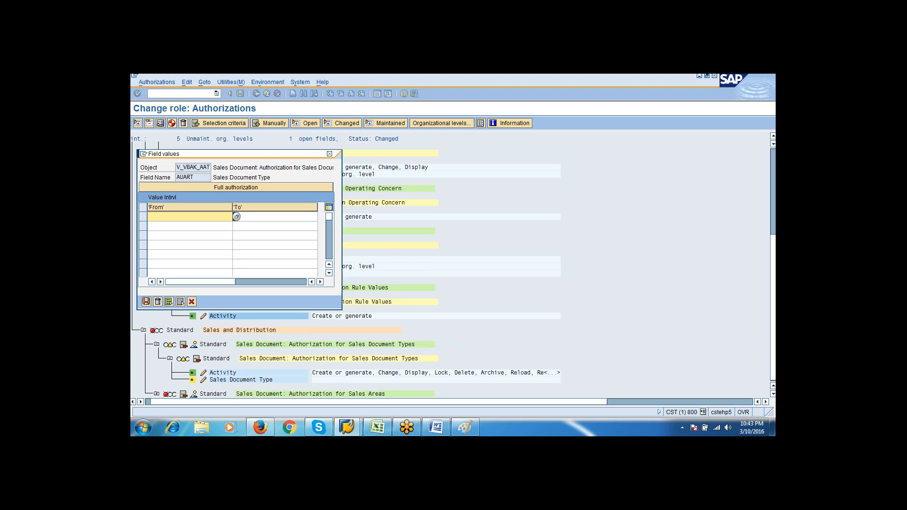
pyautogui.click(236, 217)
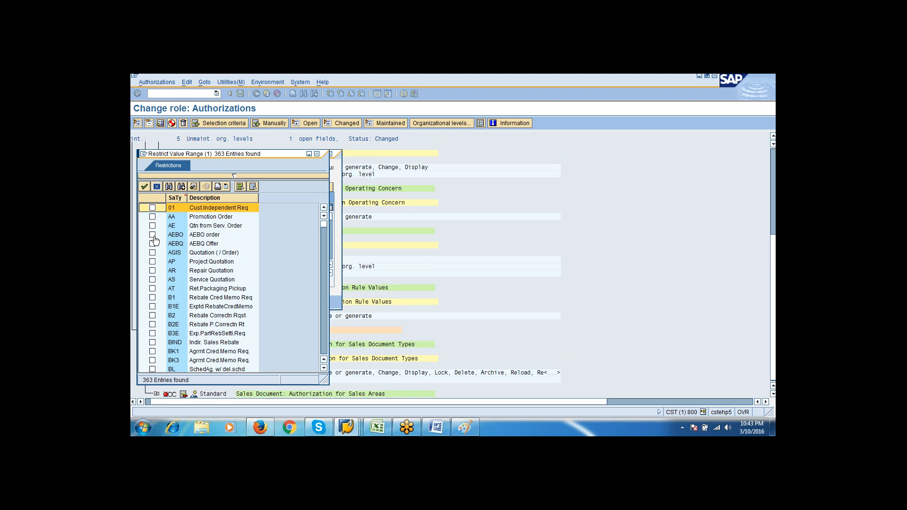
pyautogui.click(152, 234)
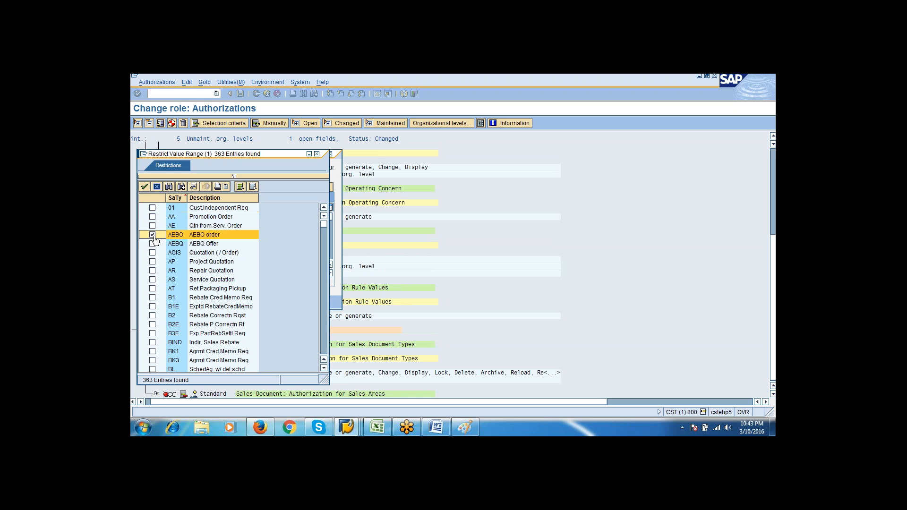
pyautogui.click(144, 187)
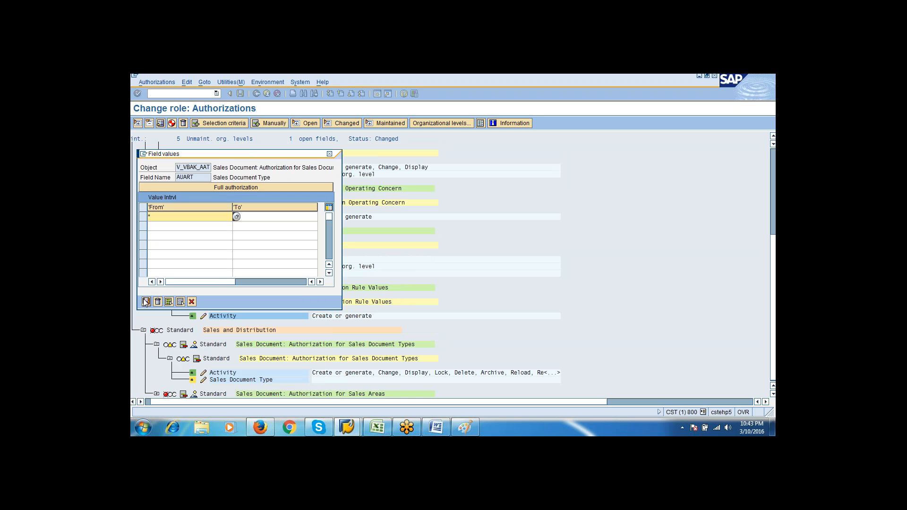
pyautogui.click(146, 301)
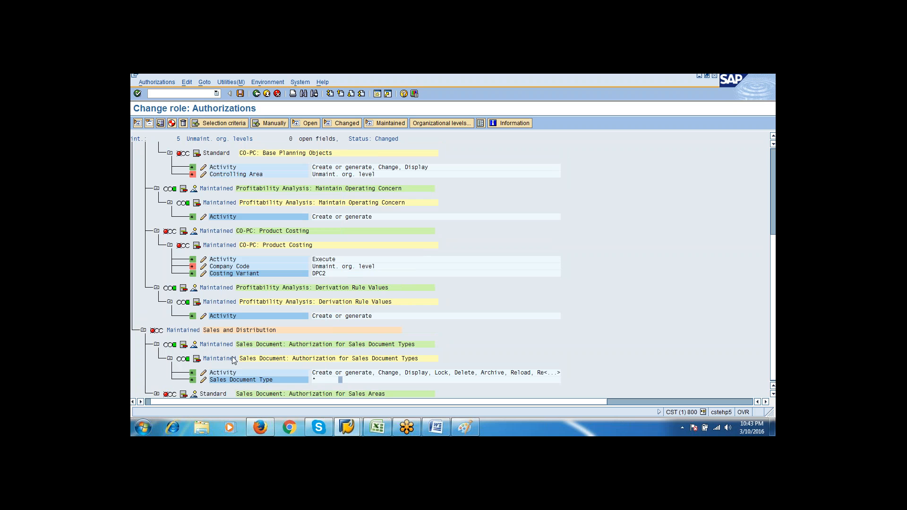
# Check the fields of Sales Document: Authorization for Sales Areas and collapse the Sales and Distribution branch.
pyautogui.click(156, 395)
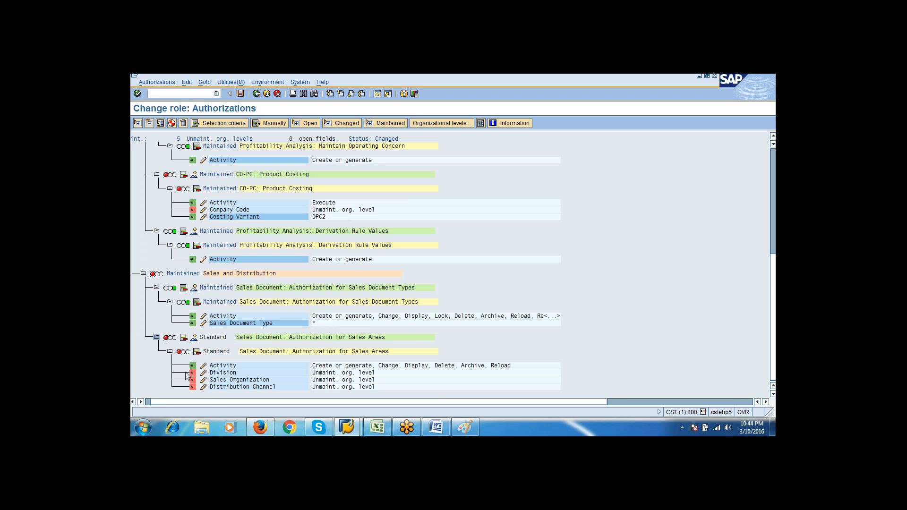
pyautogui.click(156, 337)
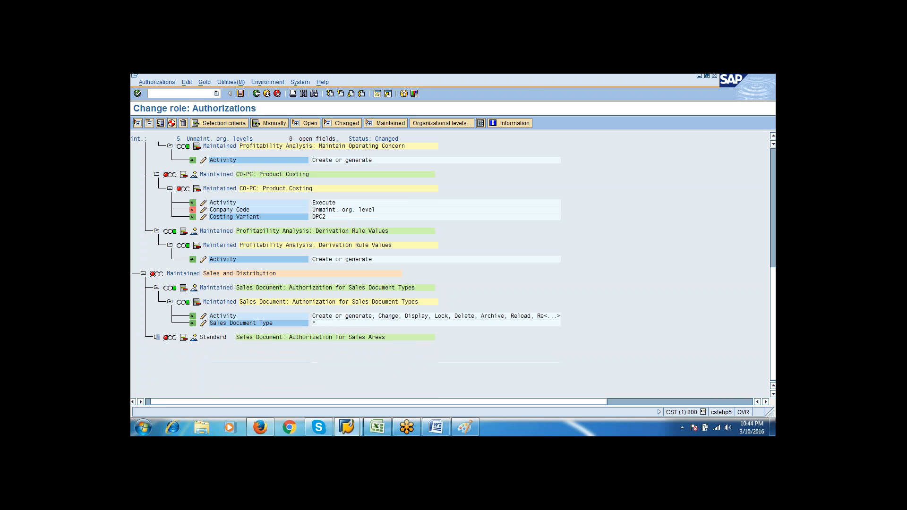
pyautogui.click(144, 273)
# Collapse the authorization objects under Controlling and the Controlling branch itself.
pyautogui.click(156, 231)
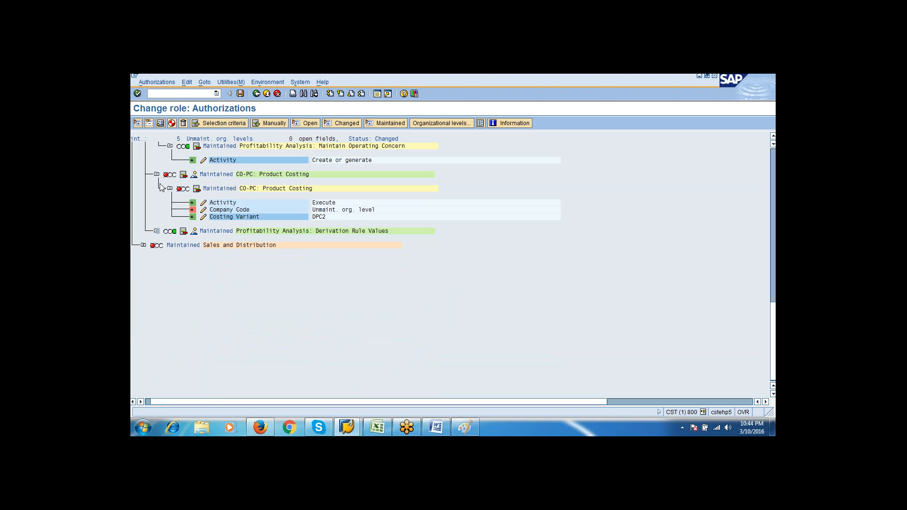
pyautogui.click(156, 174)
pyautogui.click(169, 146)
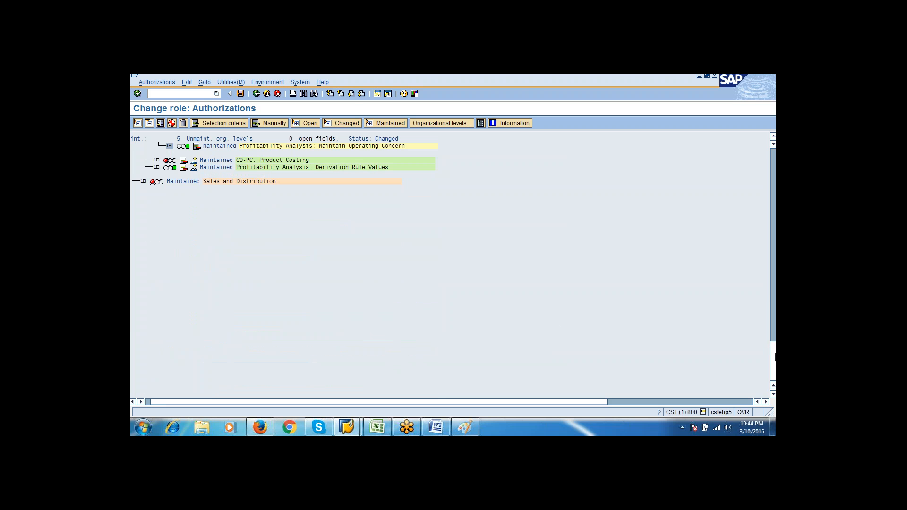
pyautogui.moveTo(775, 354); pyautogui.dragTo(774, 153)
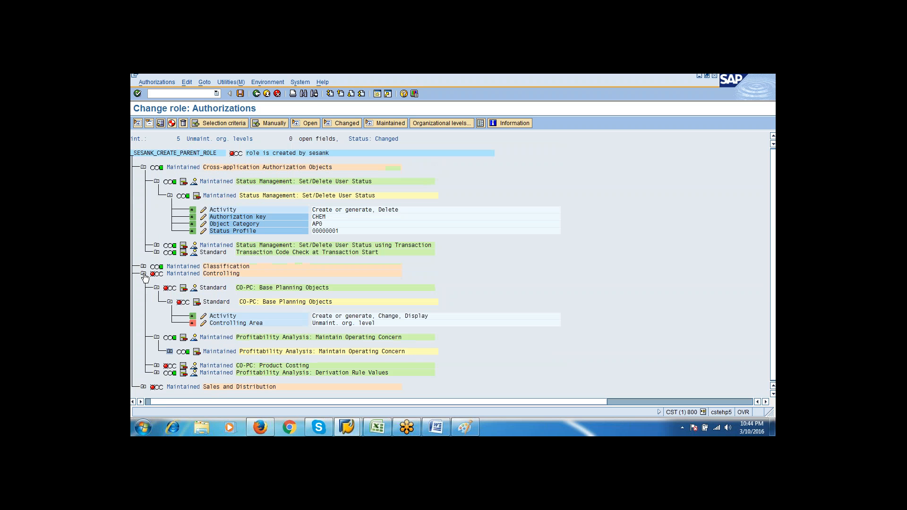
pyautogui.click(157, 338)
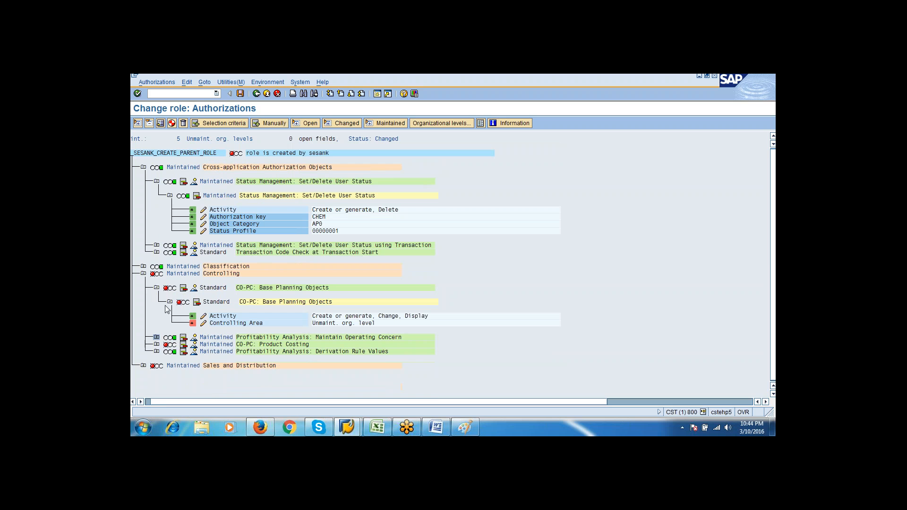
pyautogui.click(157, 287)
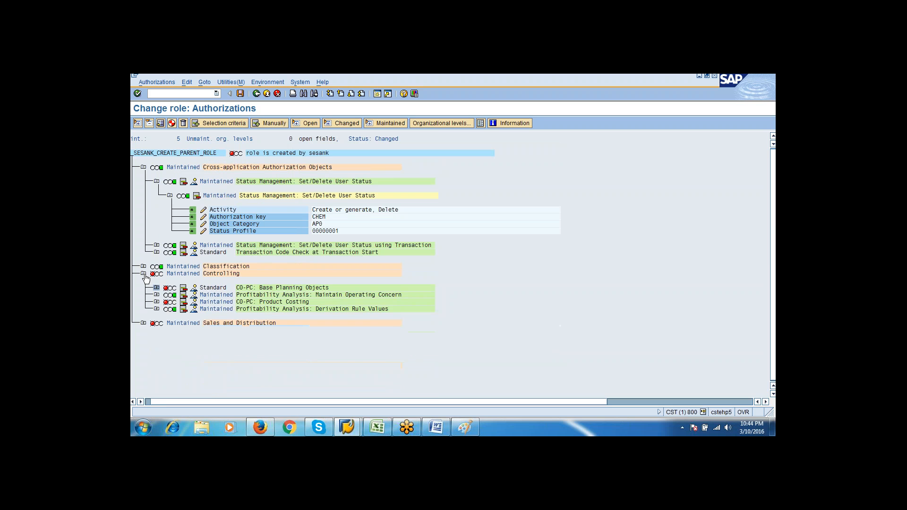
pyautogui.click(143, 274)
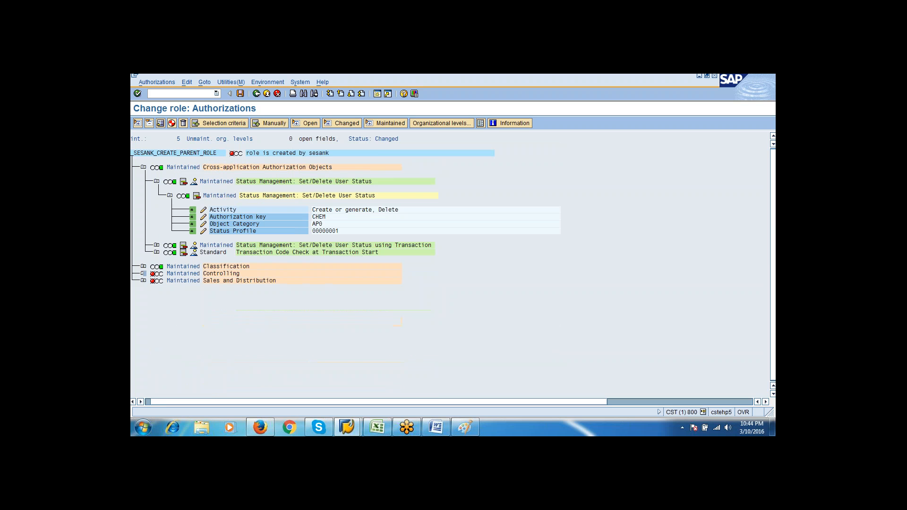
# Save the parent role's authorizations under the proposed profile name, generate the profile despite open organizational levels, and return to Role Maintenance.
pyautogui.click(144, 168)
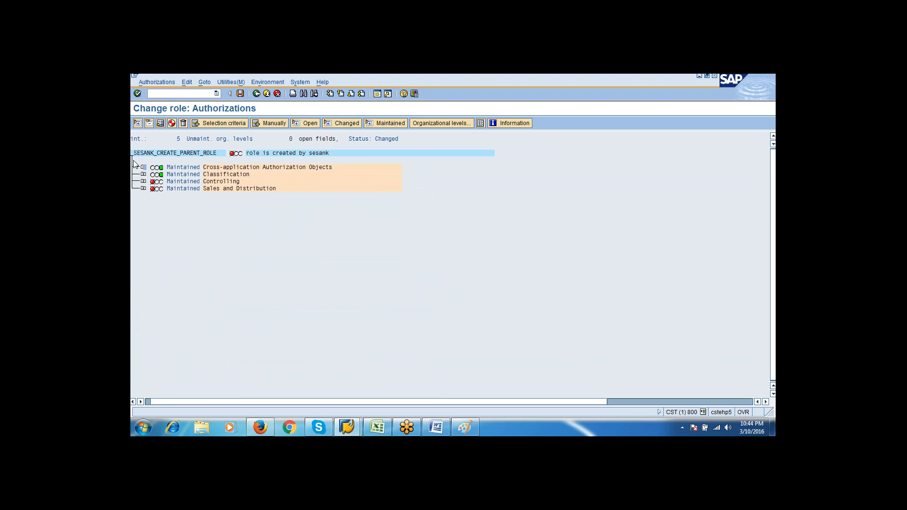
pyautogui.click(240, 94)
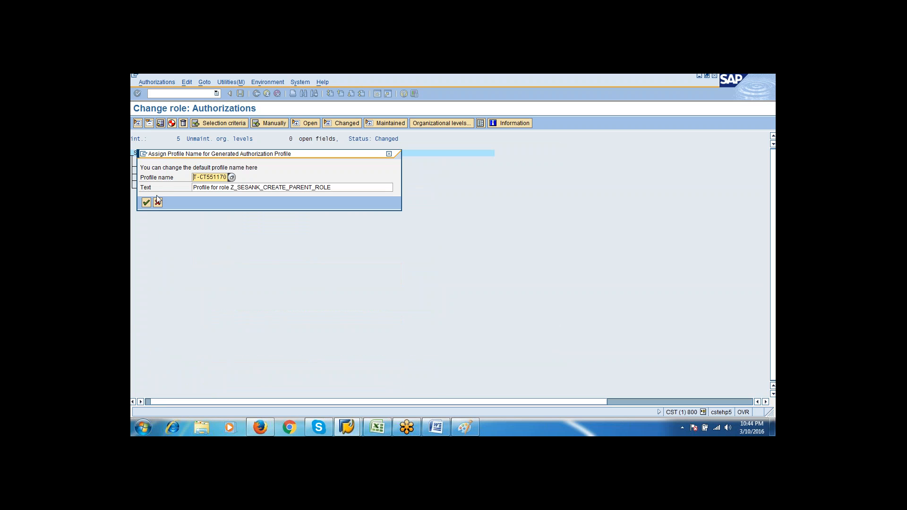
pyautogui.click(146, 203)
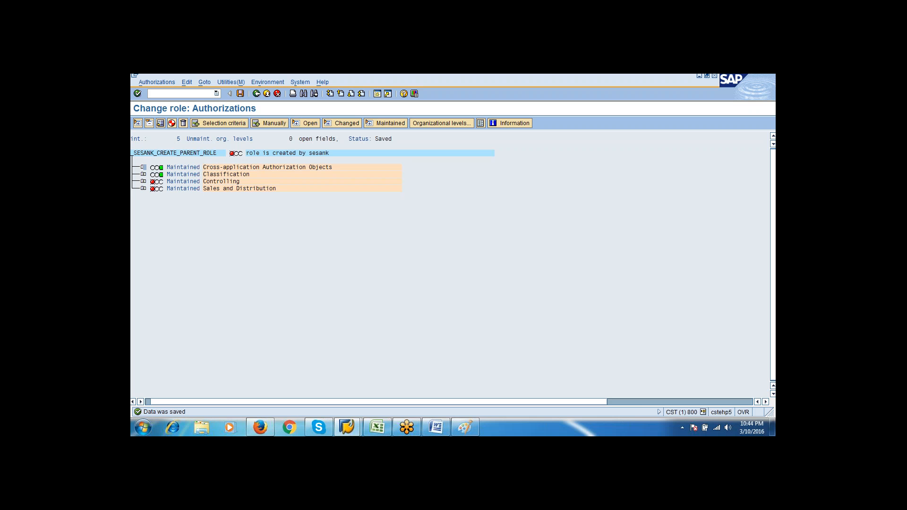
pyautogui.click(171, 123)
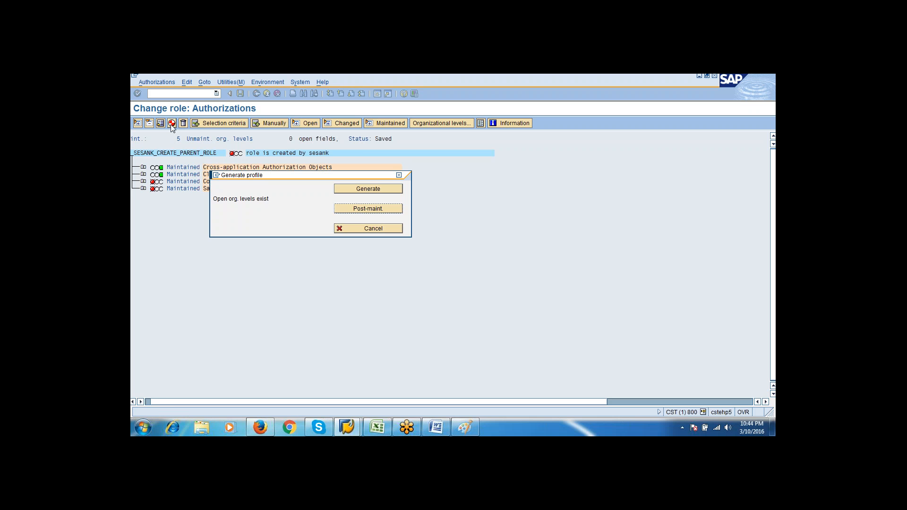
pyautogui.click(369, 191)
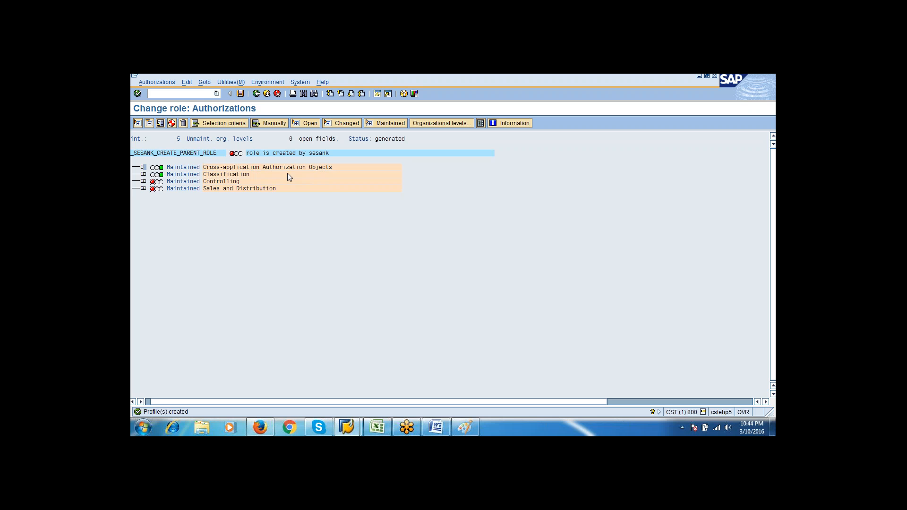
pyautogui.click(256, 94)
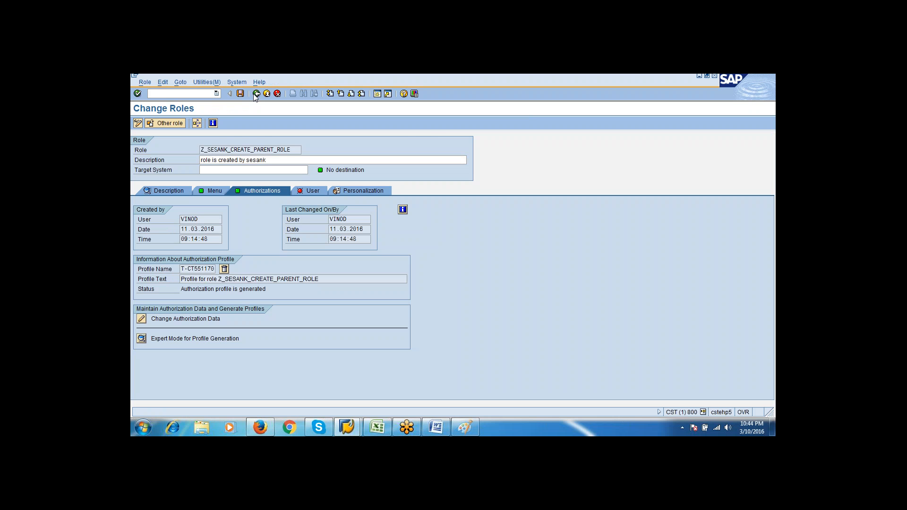
pyautogui.click(256, 93)
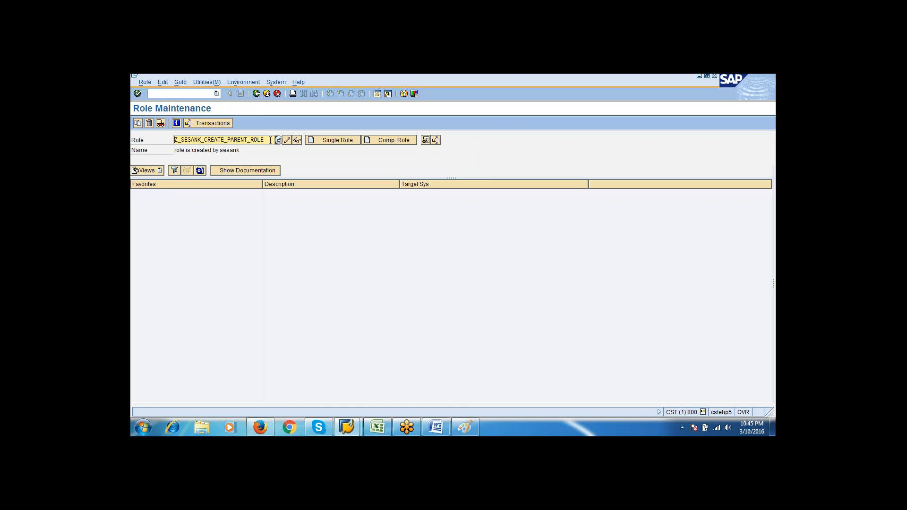
# Copy the parent role name Z_SESANK_CREATE_PARENT_ROLE into the notes at the end of the Word document sasnk.
pyautogui.moveTo(265, 140); pyautogui.dragTo(173, 140)
pyautogui.hotkey('ctrl', 'c')
pyautogui.click(173, 140)
pyautogui.click(437, 431)
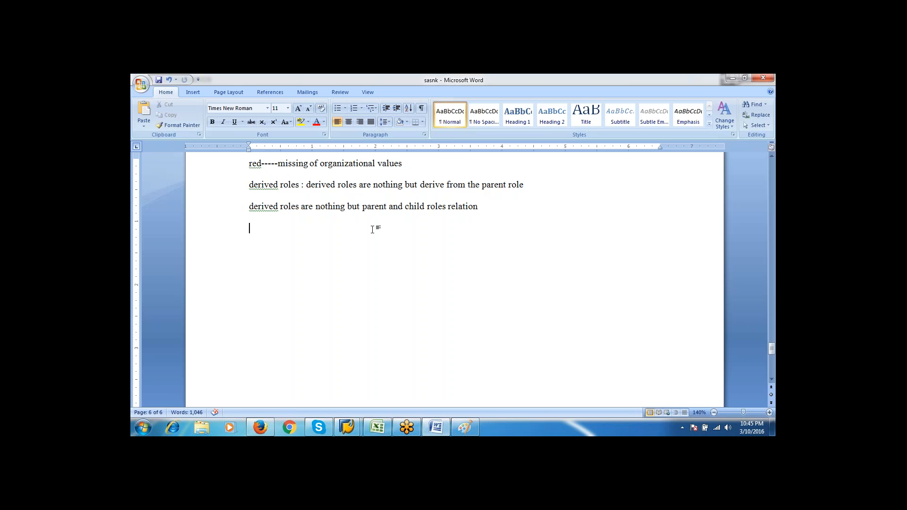
pyautogui.hotkey('ctrl', 'v')
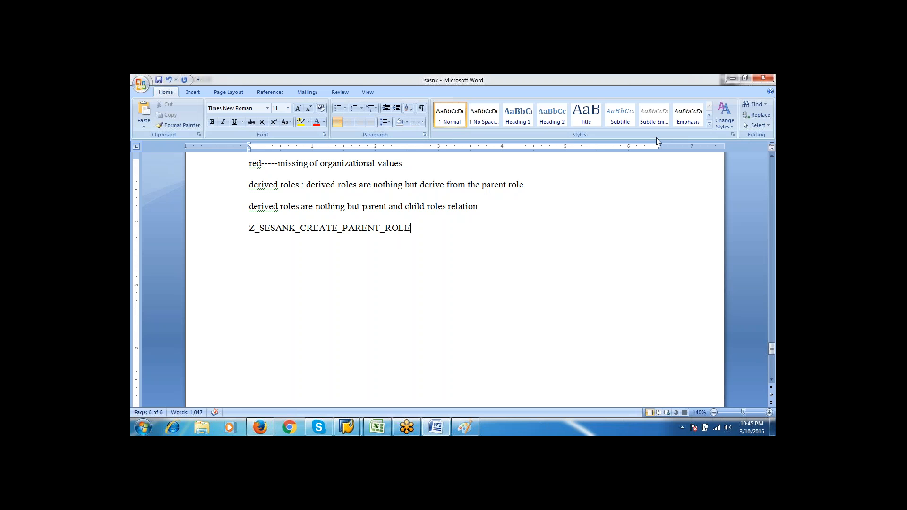
pyautogui.click(731, 79)
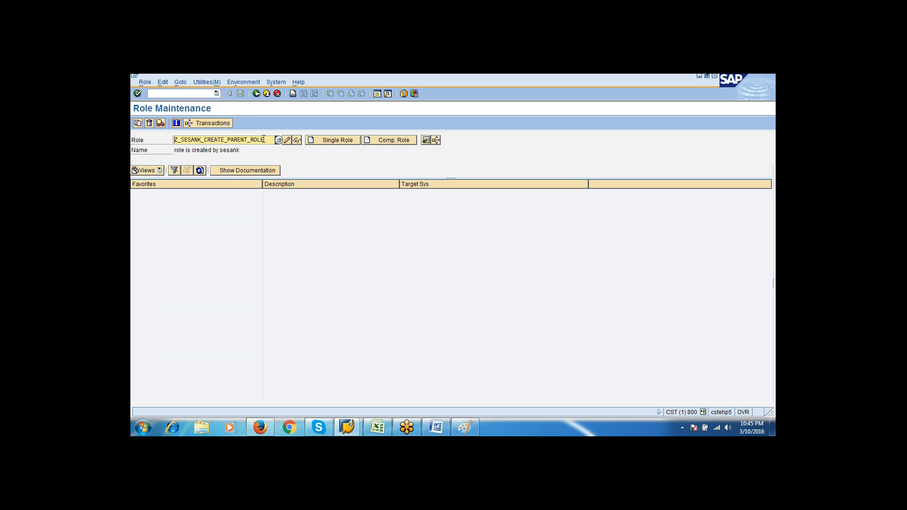
# Start creating a single role named Z_SESANK_CHILD_ROLE_LA in SAP Role Maintenance.
pyautogui.moveTo(263, 139); pyautogui.dragTo(233, 139)
pyautogui.press('BackSpace')
pyautogui.press('BackSpace')
pyautogui.press('BackSpace')
pyautogui.press('BackSpace')
pyautogui.press('BackSpace')
pyautogui.press('BackSpace')
pyautogui.press('BackSpace')
pyautogui.press('BackSpace')
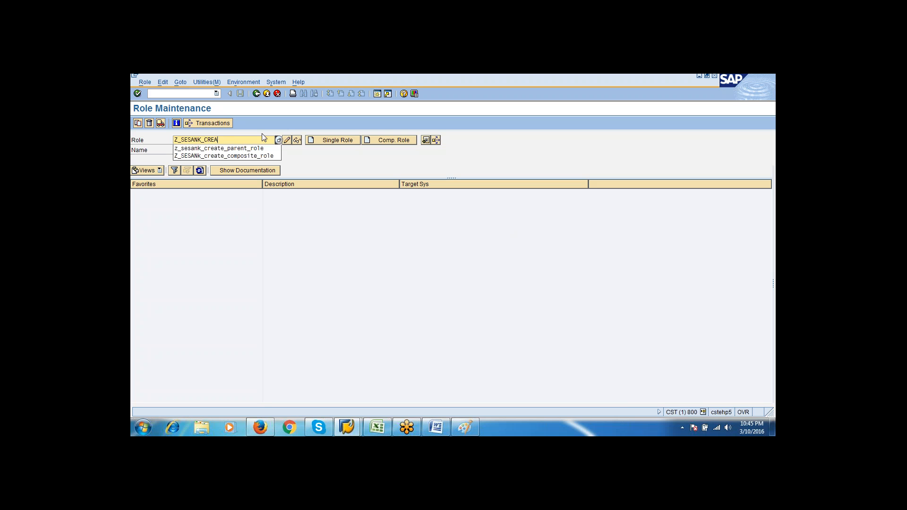
pyautogui.press('BackSpace')
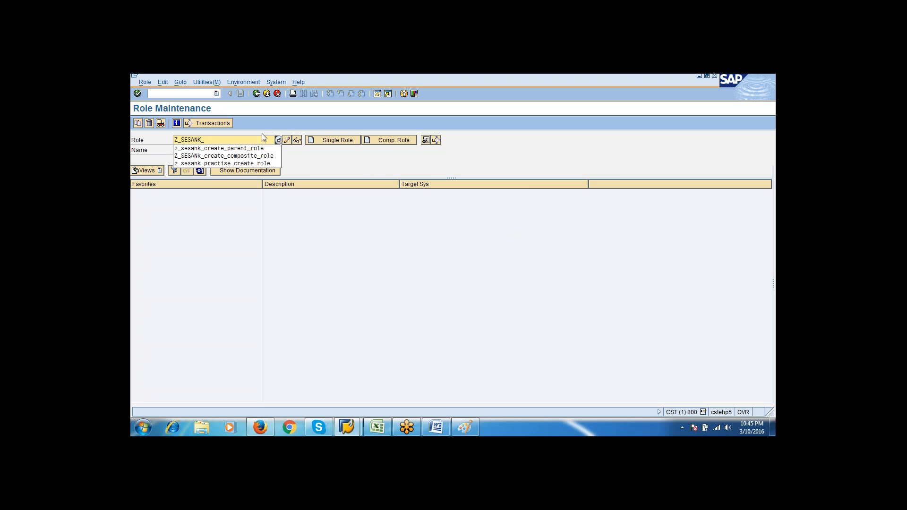
pyautogui.write('ch')
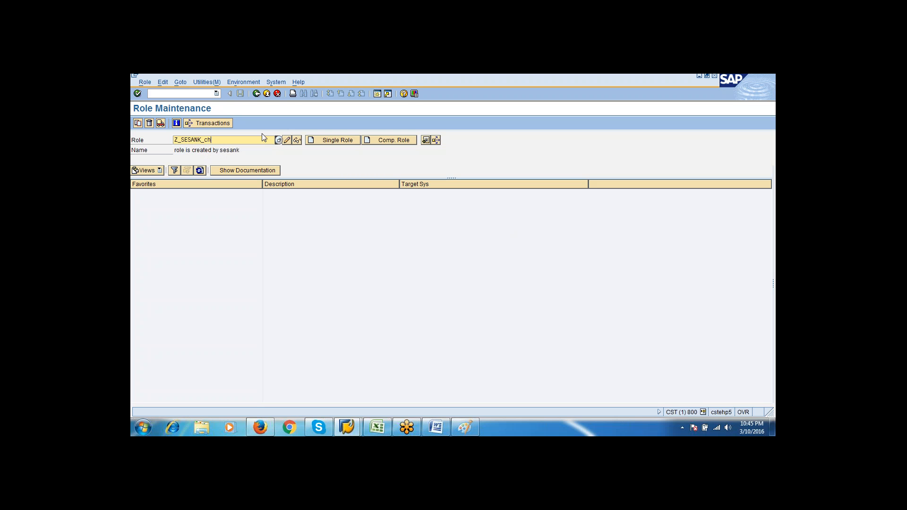
pyautogui.write('ild_')
pyautogui.press('BackSpace')
pyautogui.press('BackSpace')
pyautogui.write('role')
pyautogui.press('BackSpace')
pyautogui.press('BackSpace')
pyautogui.press('BackSpace')
pyautogui.press('BackSpace')
pyautogui.press('BackSpace')
pyautogui.write('d_')
pyautogui.click(316, 143)
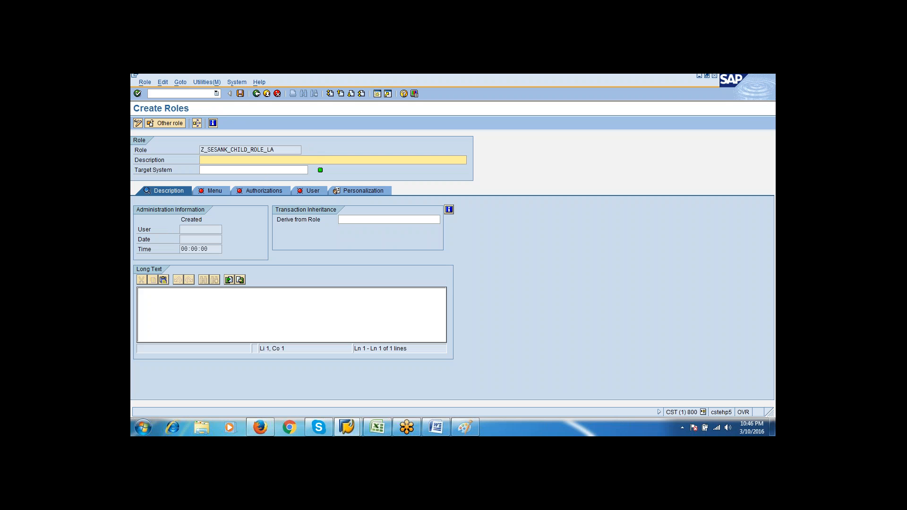
# Enter the creator's name plus "created child role for LA" as description and "created child role for la organization" as long text, and save the role.
pyautogui.write('sesank created child role for LA')
pyautogui.click(191, 301)
pyautogui.write('sesan')
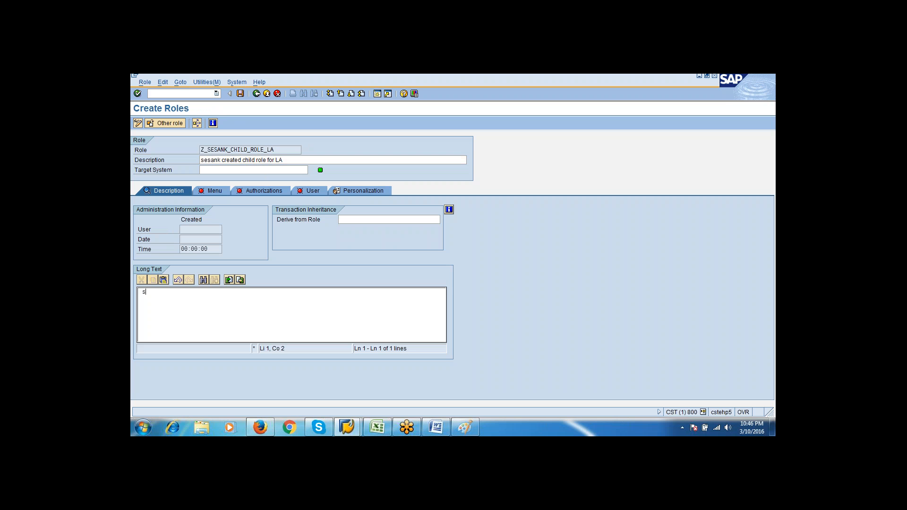
pyautogui.write('k created')
pyautogui.write(' child')
pyautogui.write(' rol')
pyautogui.write('e foe')
pyautogui.write('r ')
pyautogui.write('l')
pyautogui.write('a or')
pyautogui.write('gan')
pyautogui.write('iza')
pyautogui.write('tion')
pyautogui.press('Return')
pyautogui.click(218, 194)
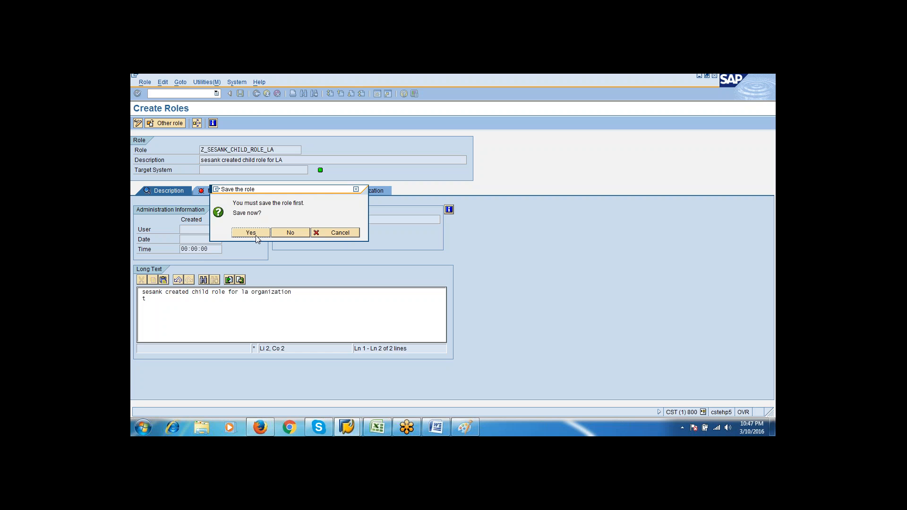
pyautogui.click(256, 235)
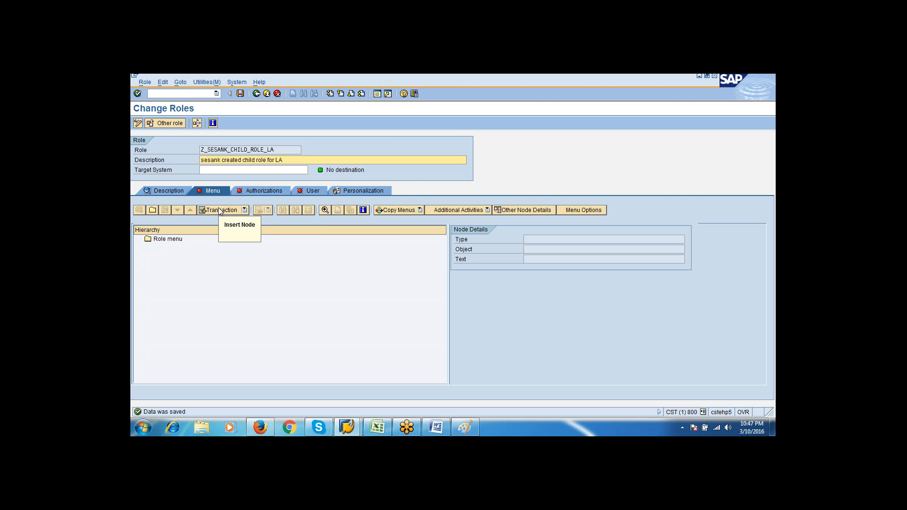
# Set the child role to derive from Z_SESANK_CREATE_PARENT_ROLE and save it with that role as the imparting role.
pyautogui.click(219, 210)
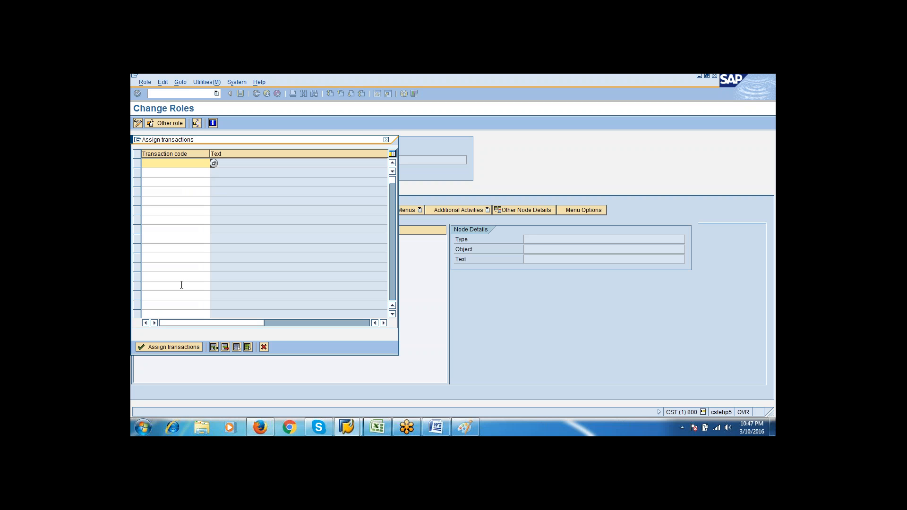
pyautogui.click(264, 348)
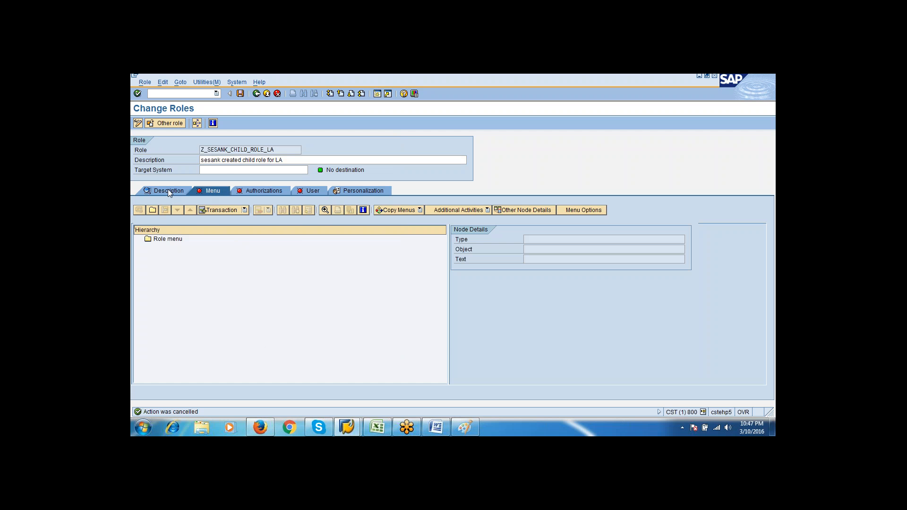
pyautogui.click(169, 189)
pyautogui.click(352, 221)
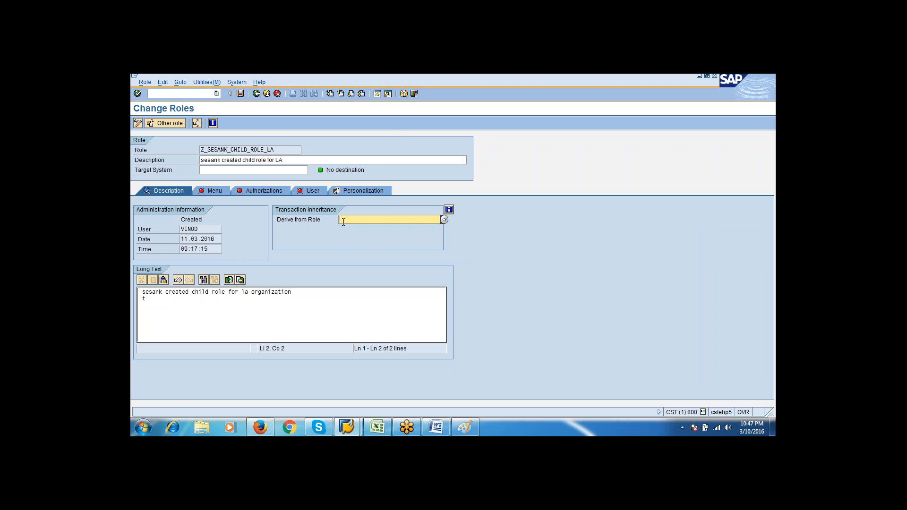
pyautogui.hotkey('ctrl', 'v')
pyautogui.click(436, 427)
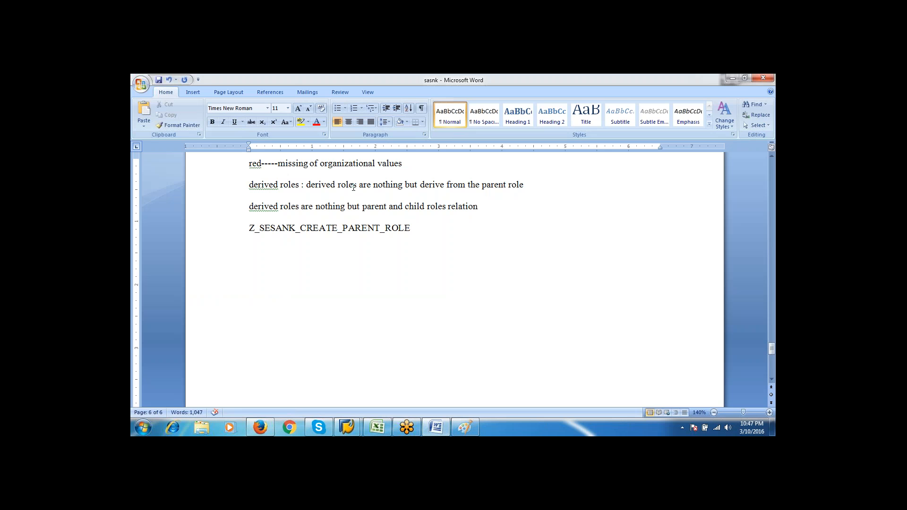
pyautogui.click(530, 185)
pyautogui.click(731, 77)
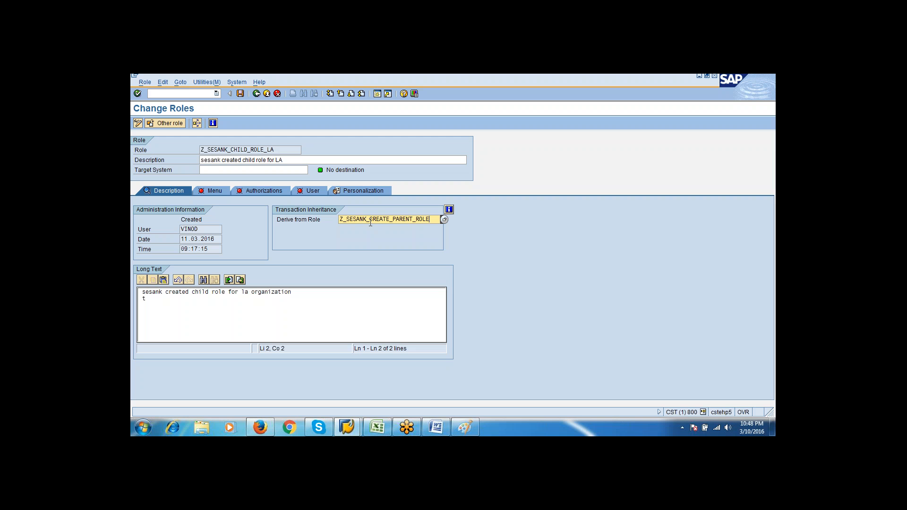
pyautogui.click(240, 94)
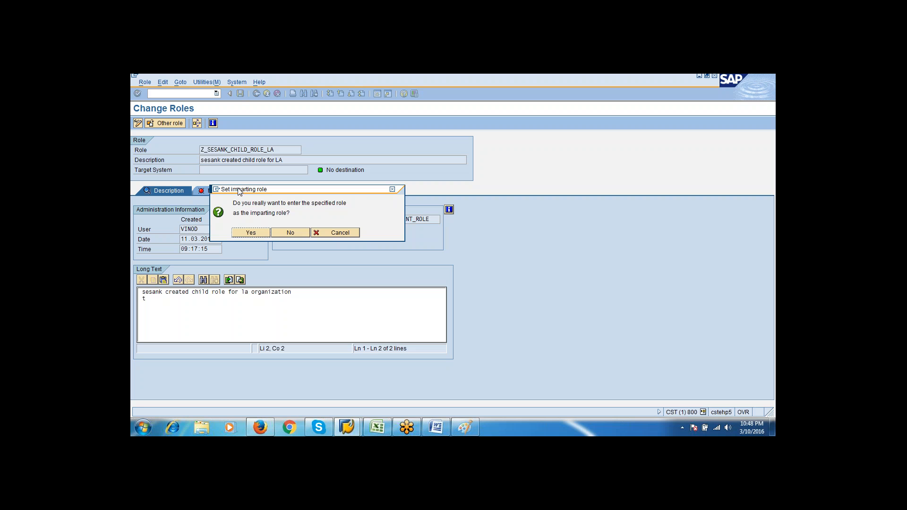
pyautogui.click(248, 233)
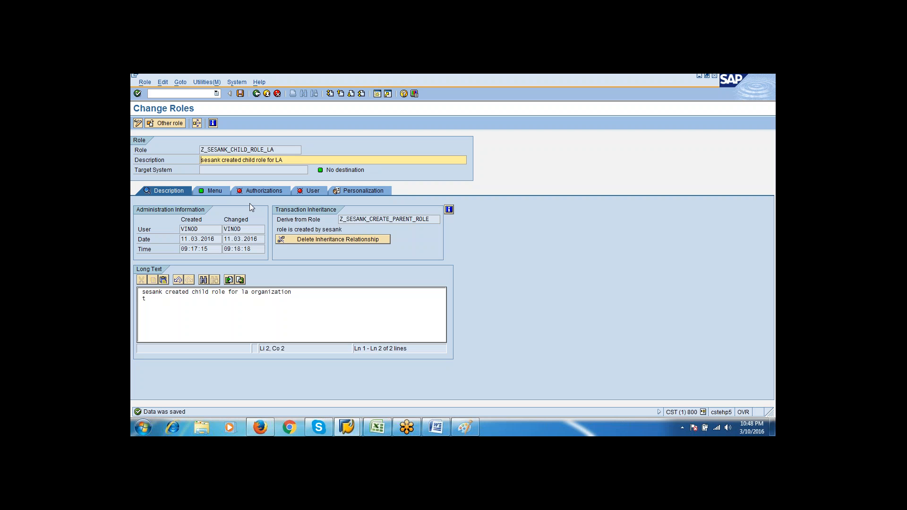
# Open the child role's authorization data for changing.
pyautogui.click(259, 193)
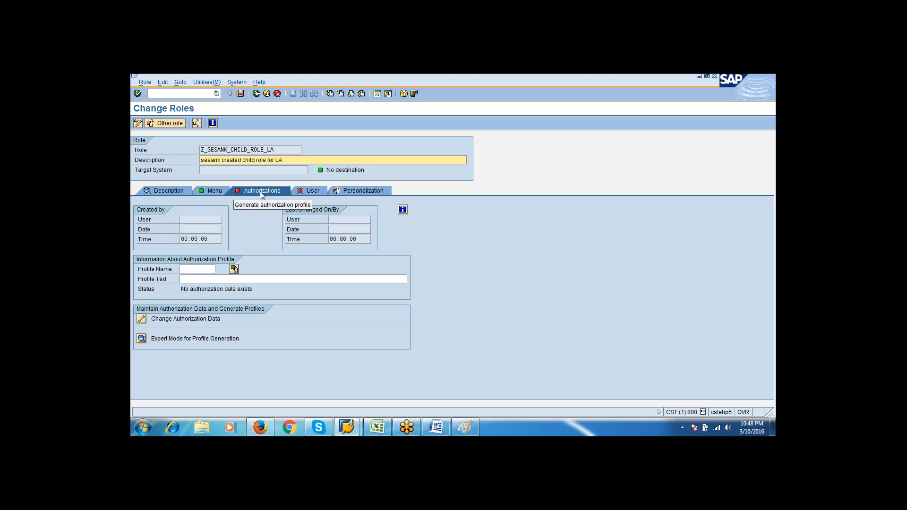
pyautogui.click(166, 318)
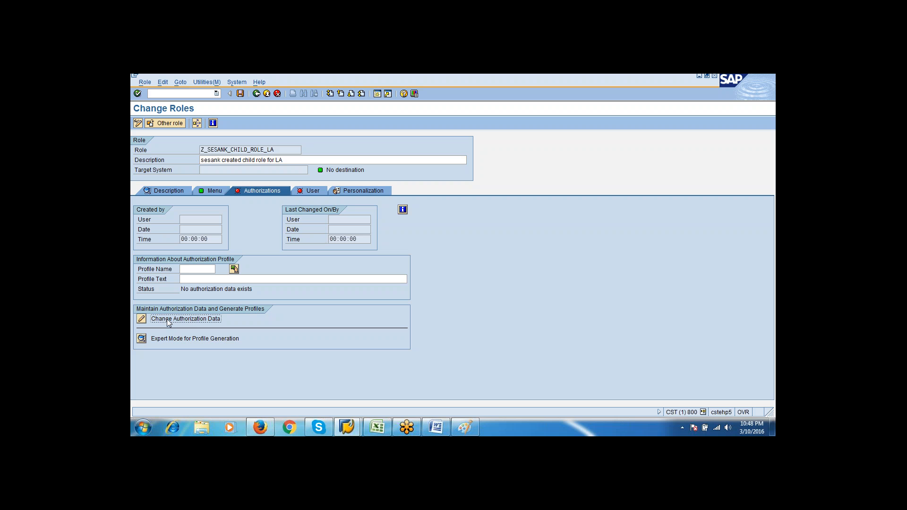
pyautogui.click(166, 319)
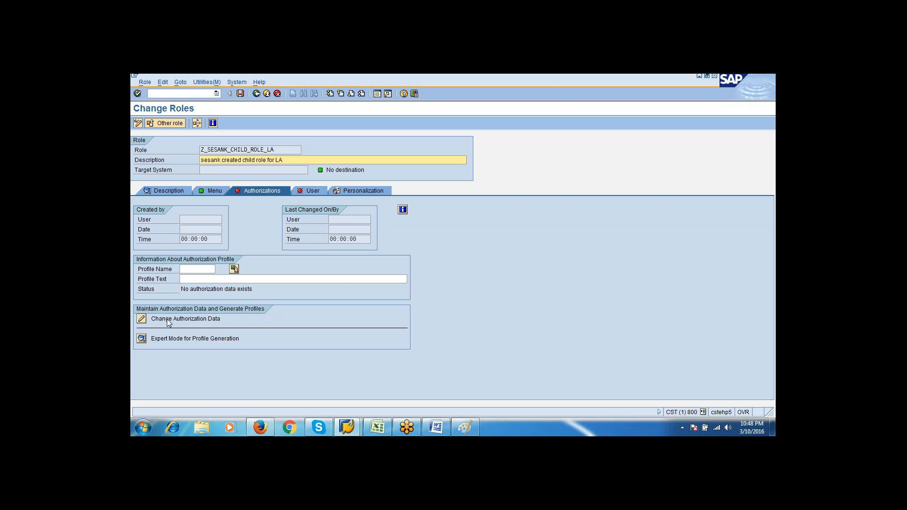
pyautogui.click(143, 319)
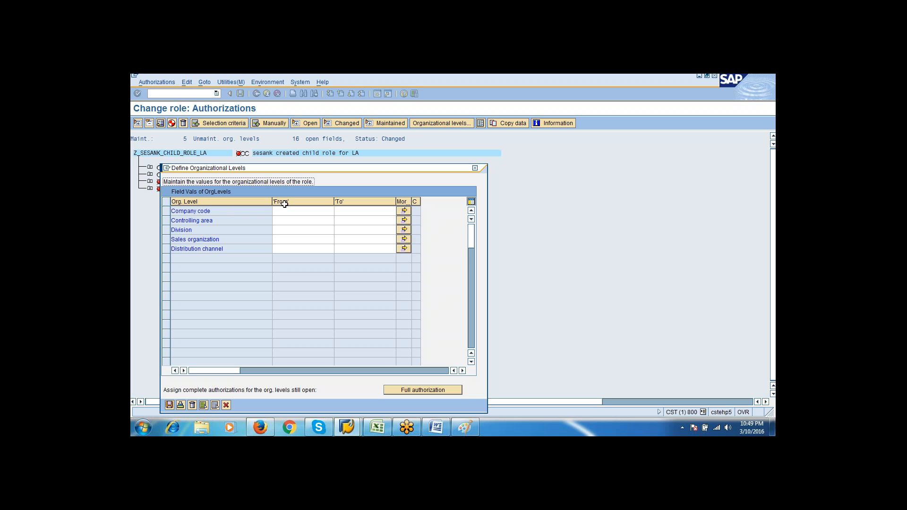
# Set the child role's organizational levels company code to 0001 (SAP A.G.) and controlling area to 2200 (CO France).
pyautogui.click(309, 210)
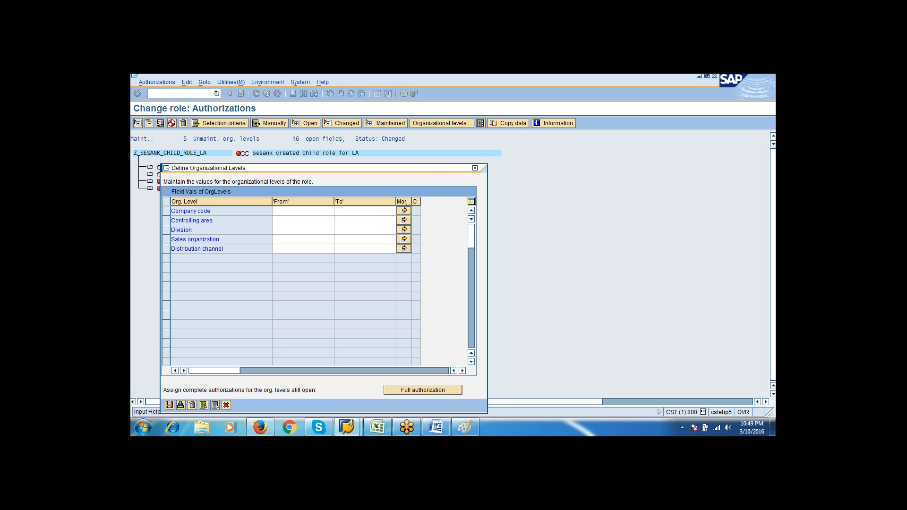
pyautogui.click(337, 211)
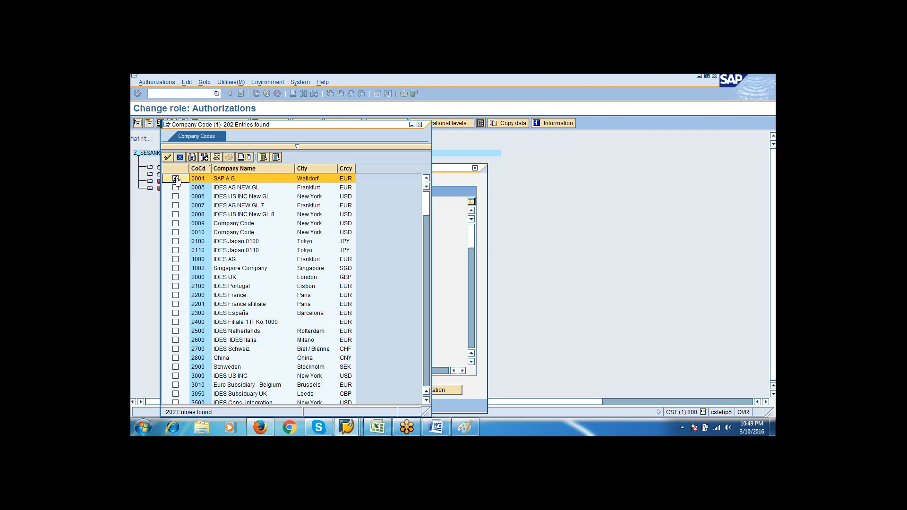
pyautogui.click(175, 178)
pyautogui.click(167, 157)
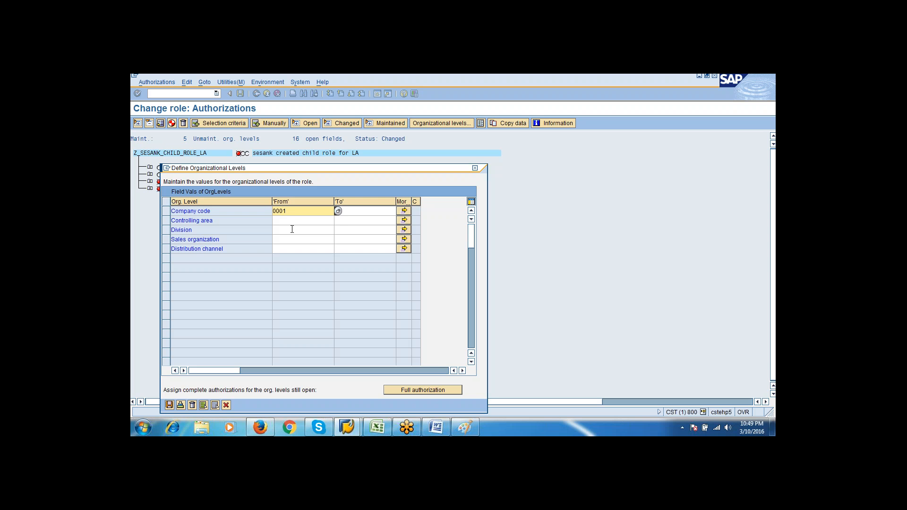
pyautogui.click(306, 220)
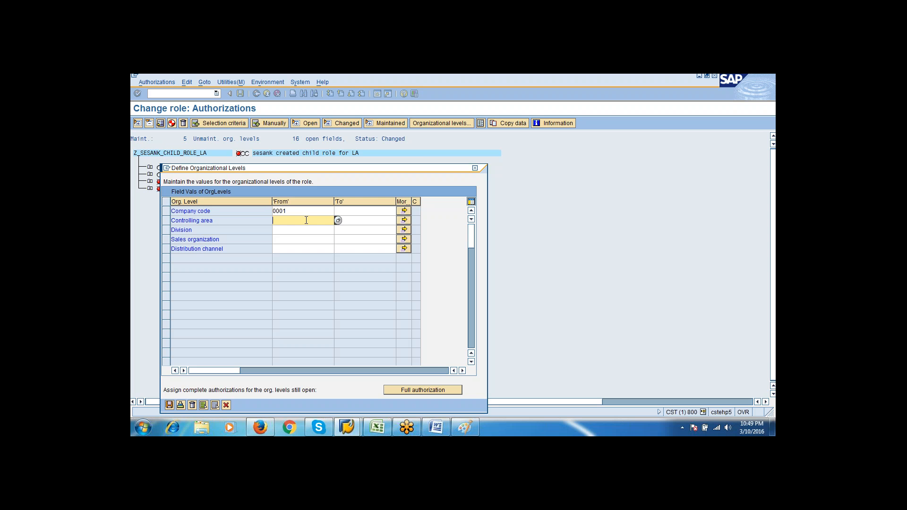
pyautogui.click(338, 220)
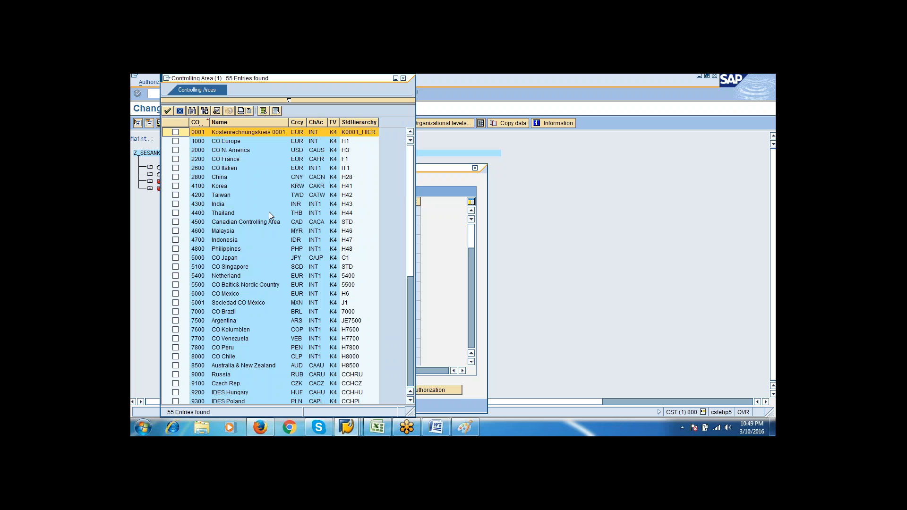
pyautogui.click(176, 160)
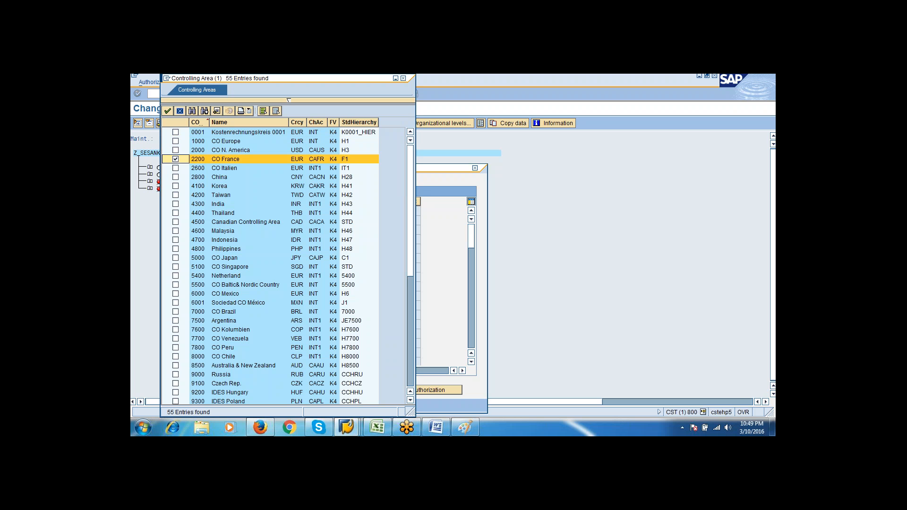
pyautogui.click(167, 111)
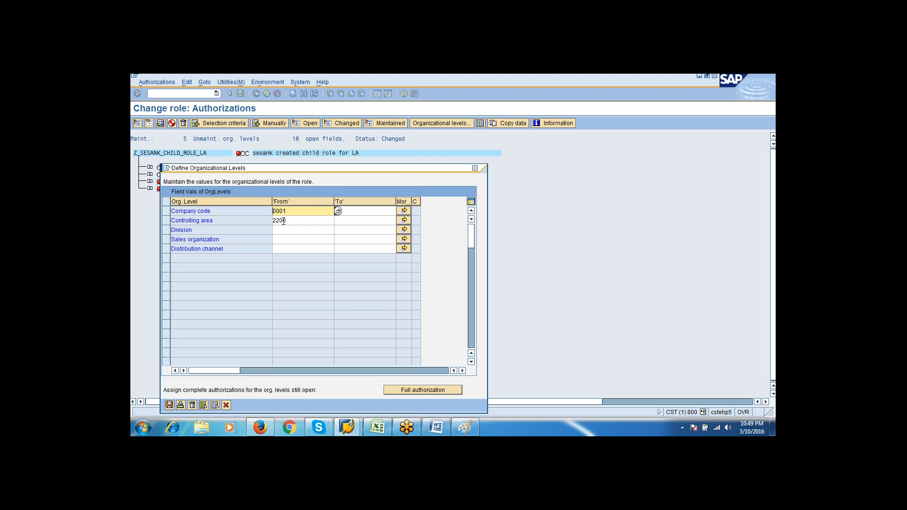
# Set the LA child role's division to 02 (Motorcycles) and sales organization to 0001 (Sales Org. Germany).
pyautogui.click(325, 228)
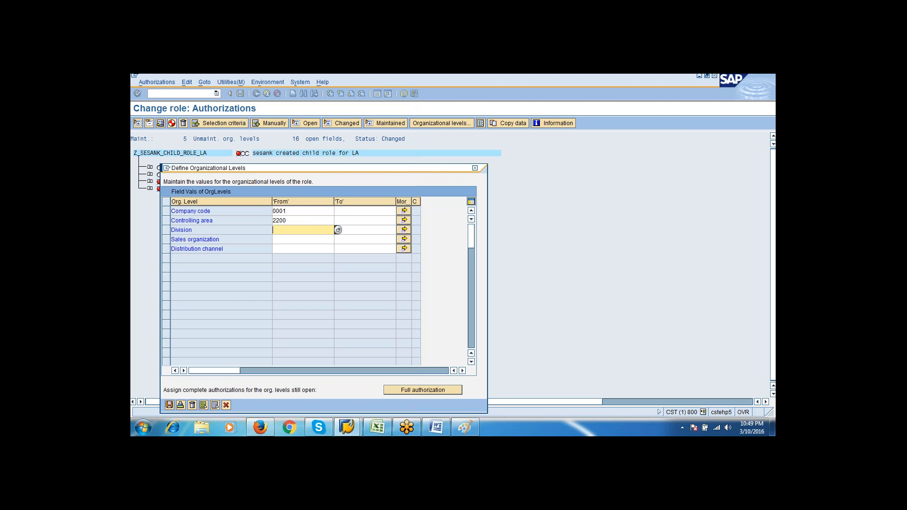
pyautogui.click(338, 230)
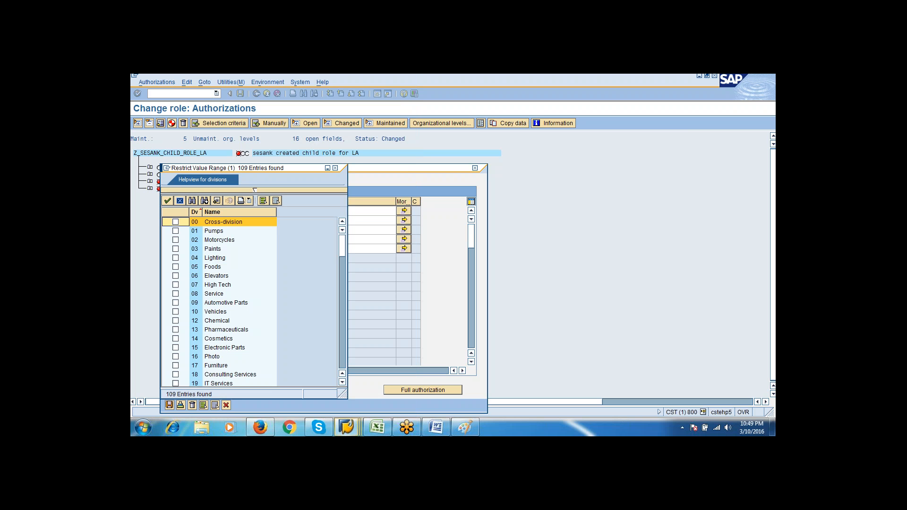
pyautogui.click(173, 242)
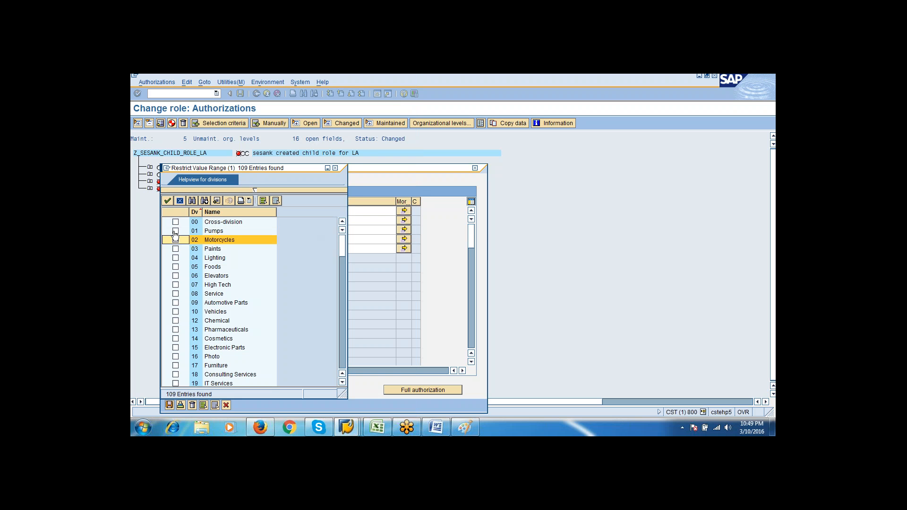
pyautogui.click(167, 201)
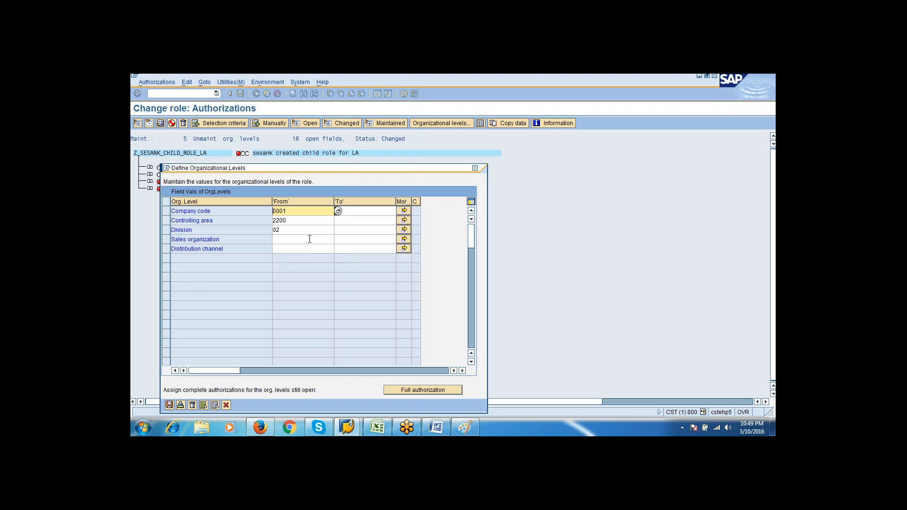
pyautogui.click(310, 239)
pyautogui.press('F4')
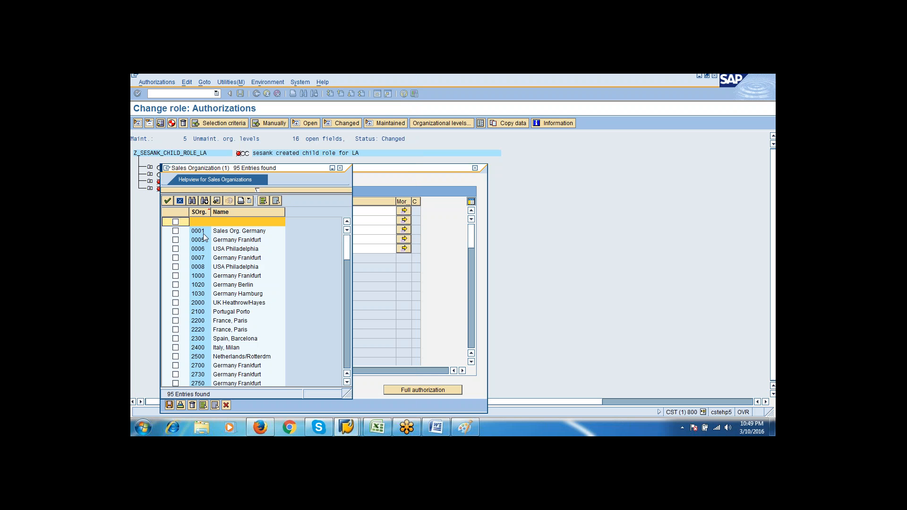
pyautogui.click(175, 231)
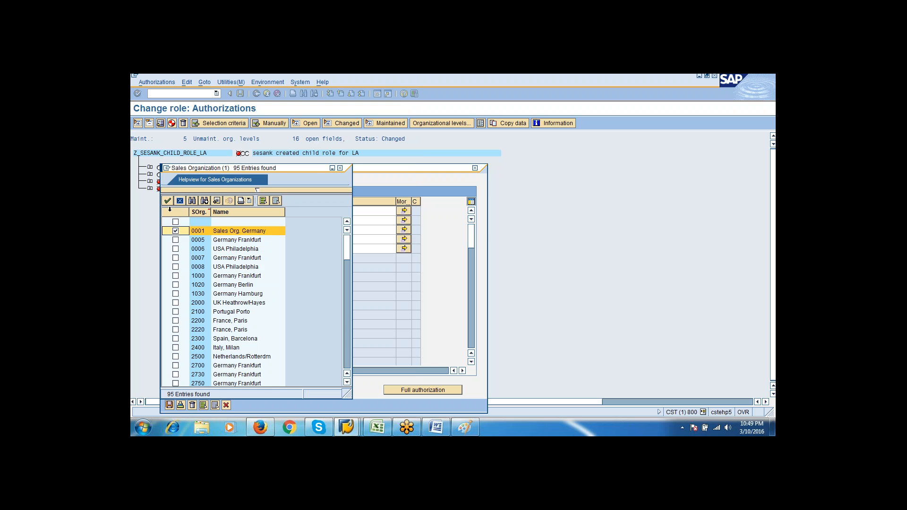
pyautogui.press('Return')
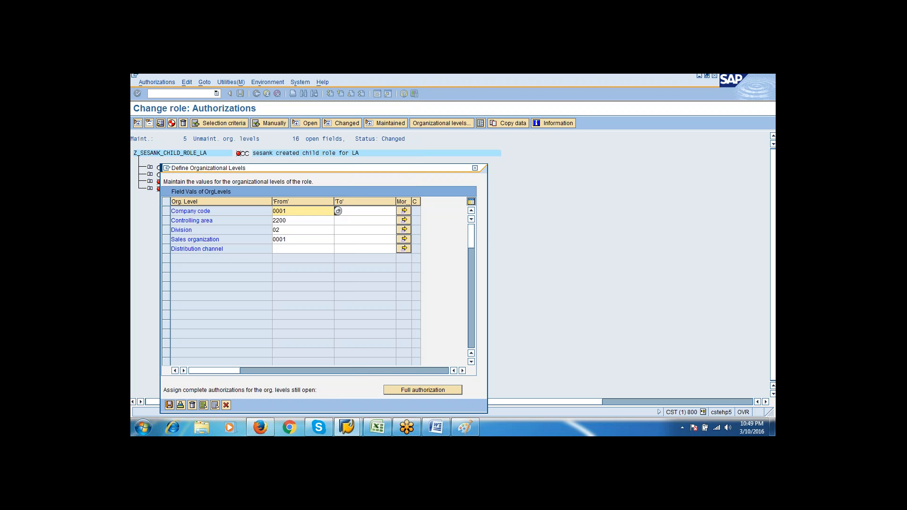
# Set the distribution channel to 01 (Direct Sales) and save the LA child role's organizational levels.
pyautogui.click(319, 250)
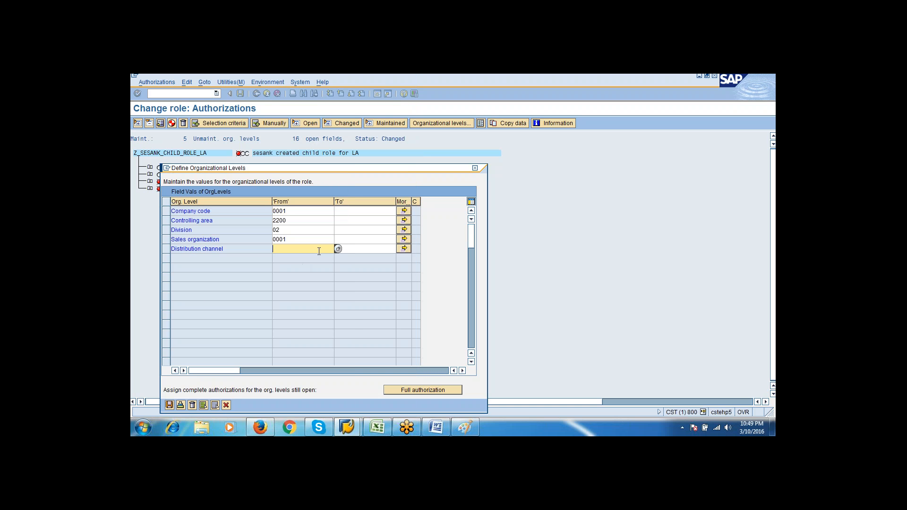
pyautogui.click(337, 249)
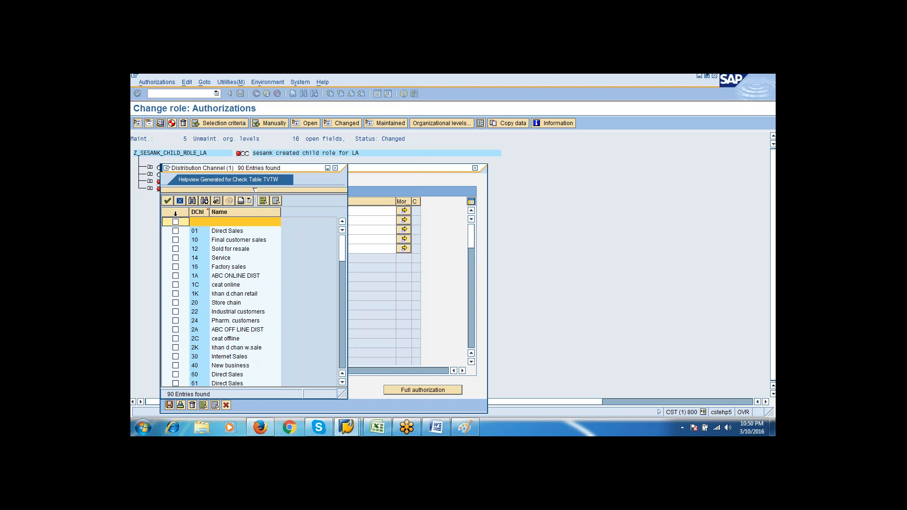
pyautogui.click(175, 232)
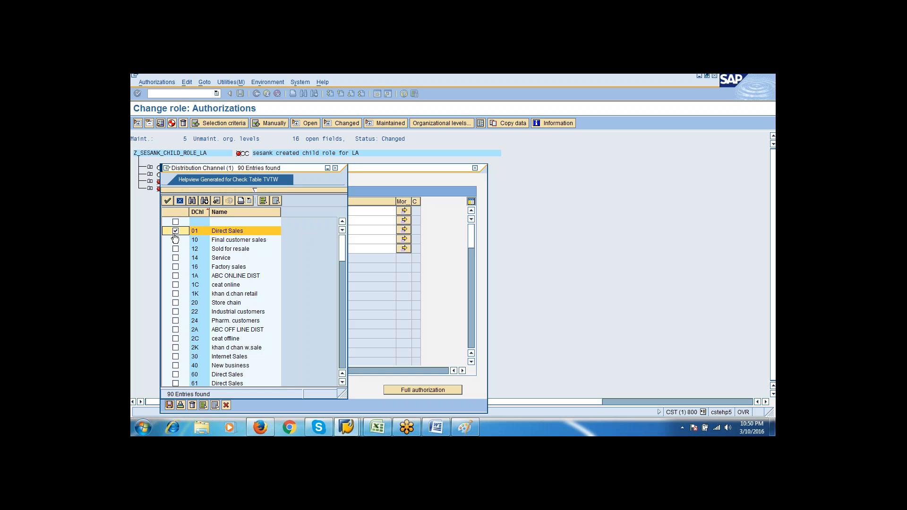
pyautogui.click(167, 201)
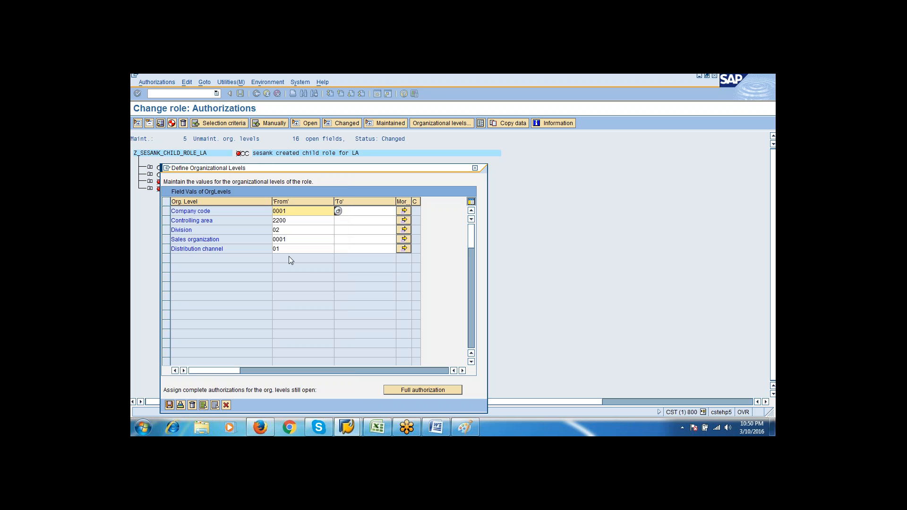
pyautogui.click(169, 405)
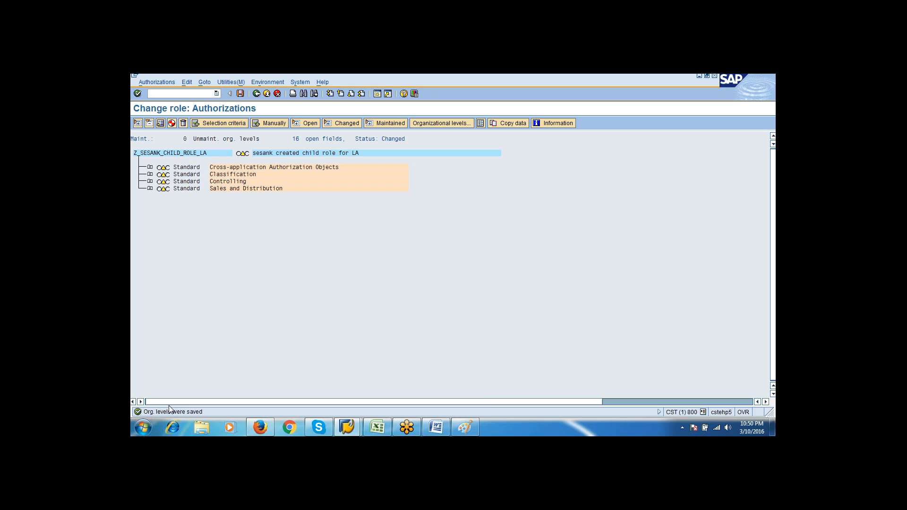
# Save the LA child role's authorizations with the default profile name and generate the profile despite open authorizations.
pyautogui.click(240, 94)
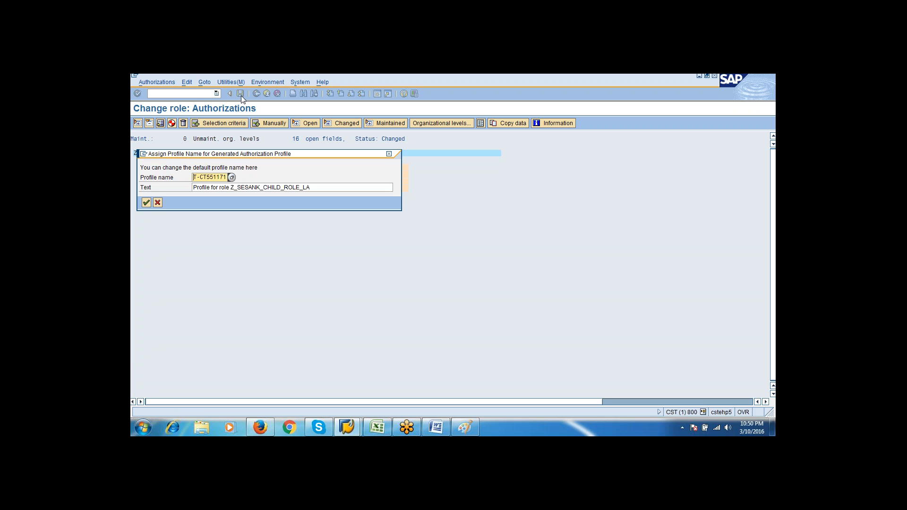
pyautogui.click(145, 203)
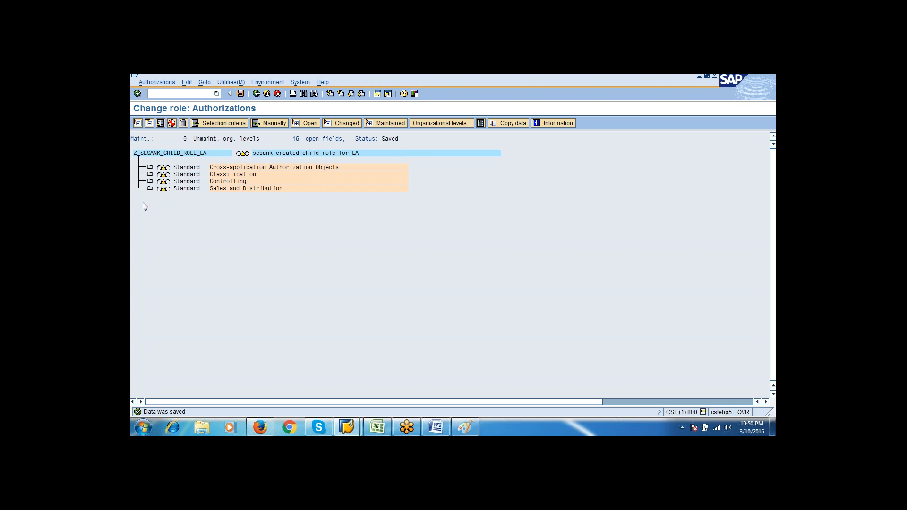
pyautogui.click(172, 123)
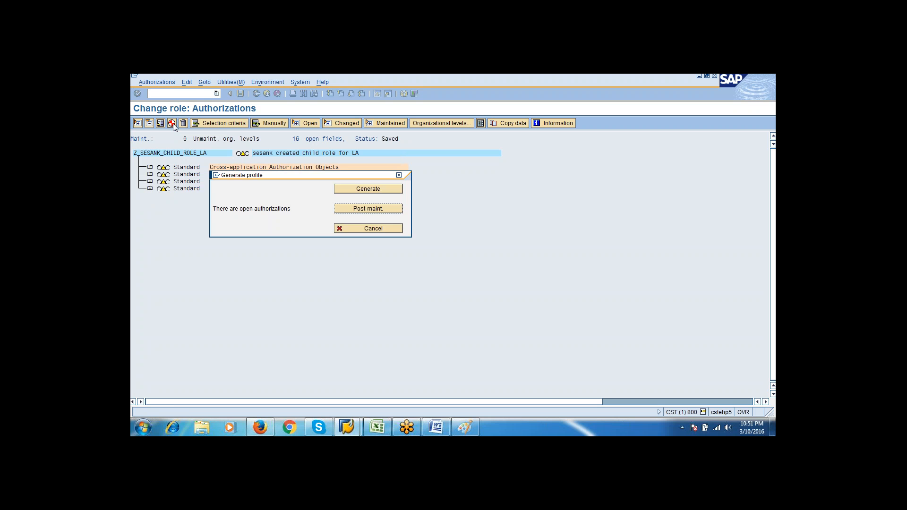
pyautogui.click(369, 189)
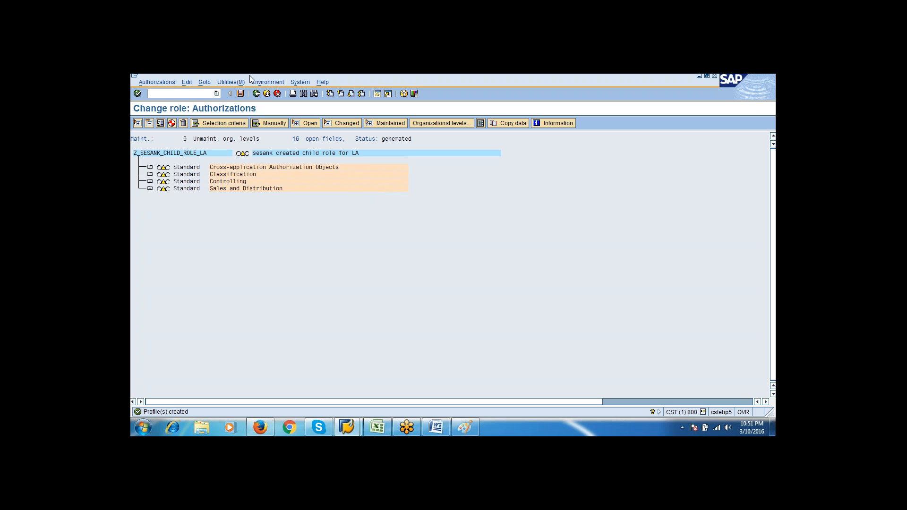
# Return to Role Maintenance and start creating a single role named Z_SESANK_CHILD_ROLE_NA.
pyautogui.click(255, 93)
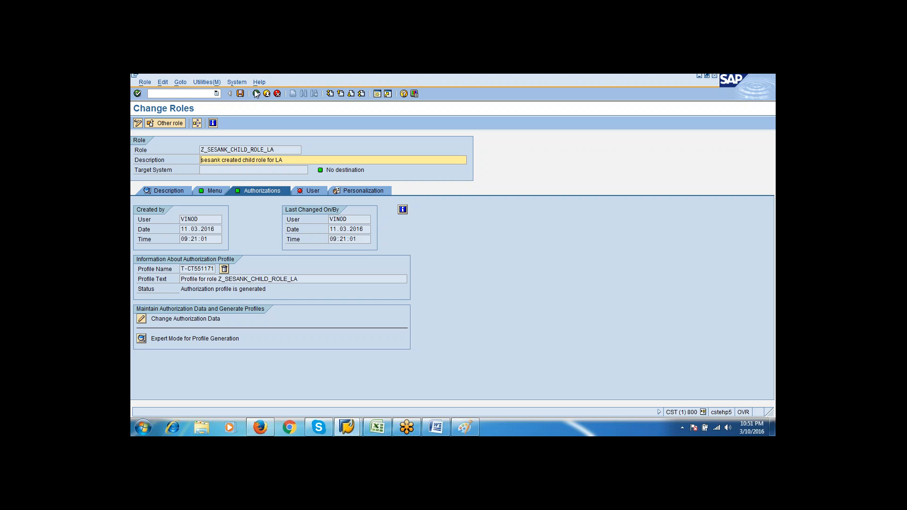
pyautogui.click(256, 93)
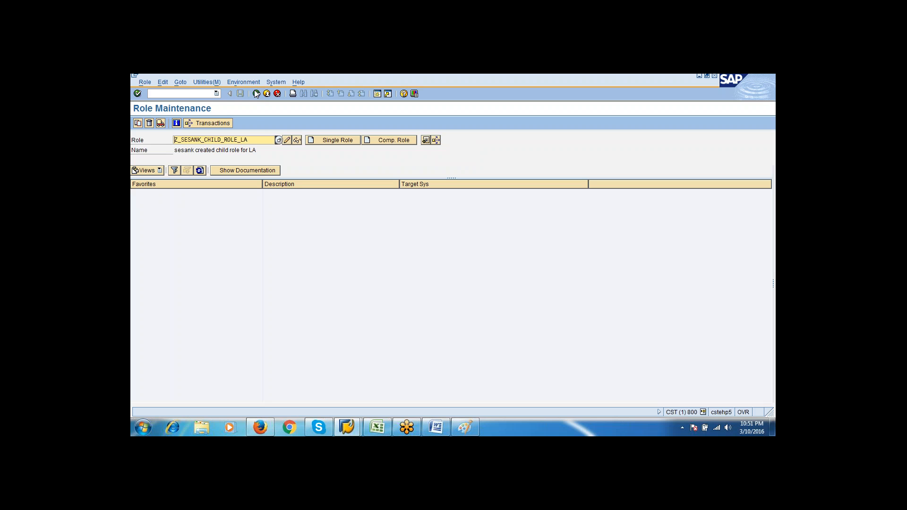
pyautogui.click(256, 137)
pyautogui.press('BackSpace')
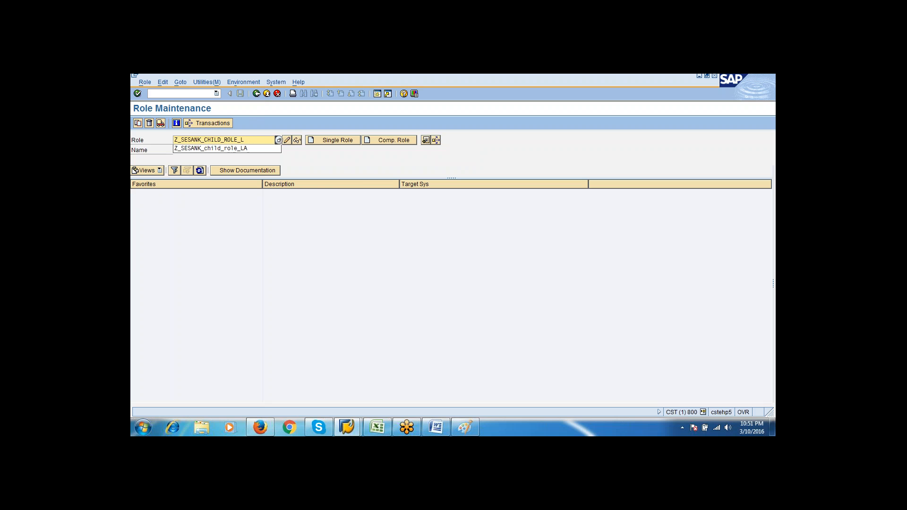
pyautogui.press('BackSpace')
pyautogui.write('na')
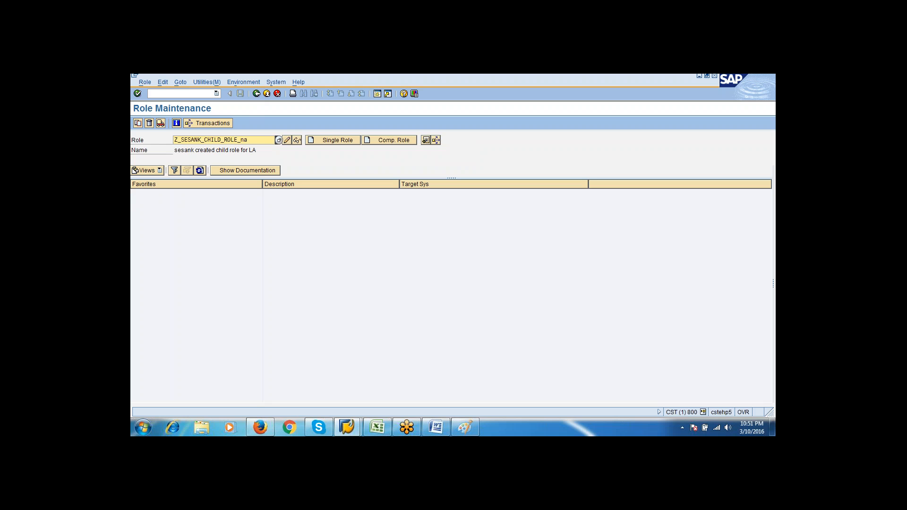
pyautogui.click(331, 141)
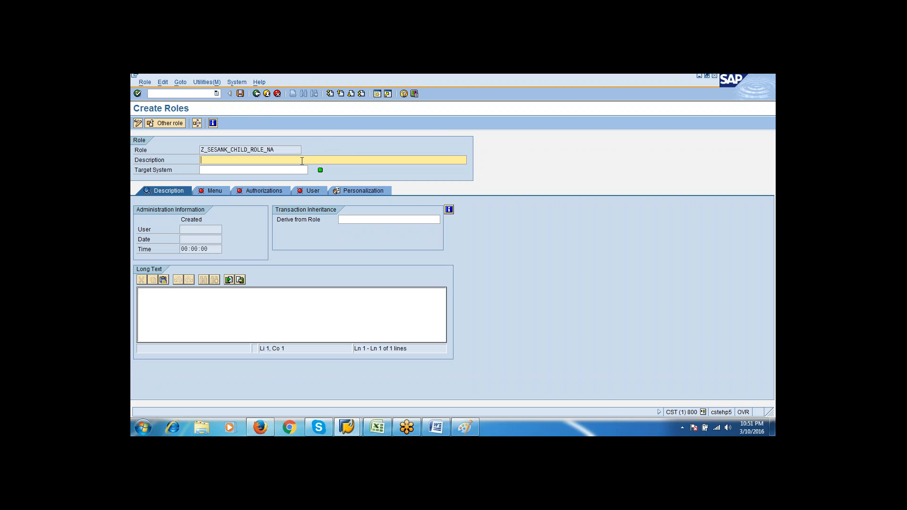
# Enter "child role for north america" as the role's description and "child role for na" as its long text.
pyautogui.write('child role for north america')
pyautogui.click(262, 302)
pyautogui.write('c')
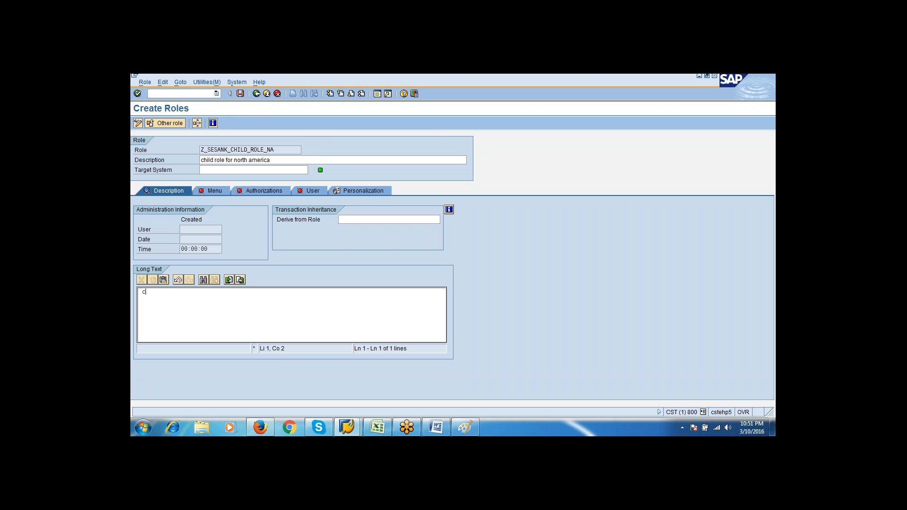
pyautogui.write('hild role for na')
# Derive the NA child role from Z_SESANK_CREATE_PARENT_ROLE and save it with that role as the imparting role.
pyautogui.click(408, 219)
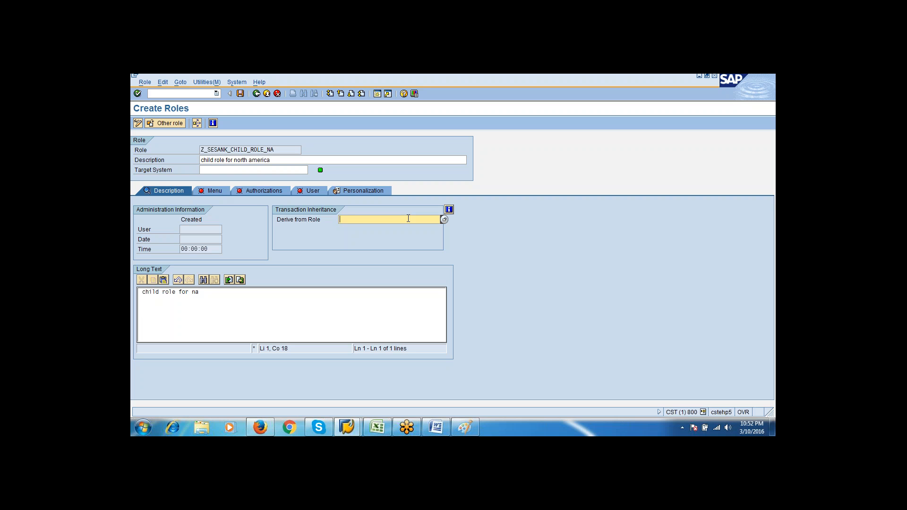
pyautogui.write('Z_SESANK_CREATE_PARENT_ROLE')
pyautogui.click(239, 94)
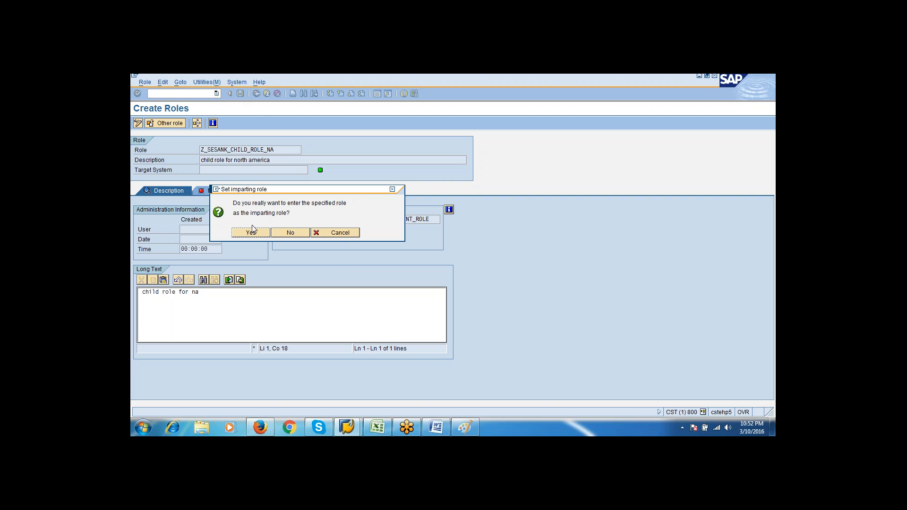
pyautogui.click(251, 230)
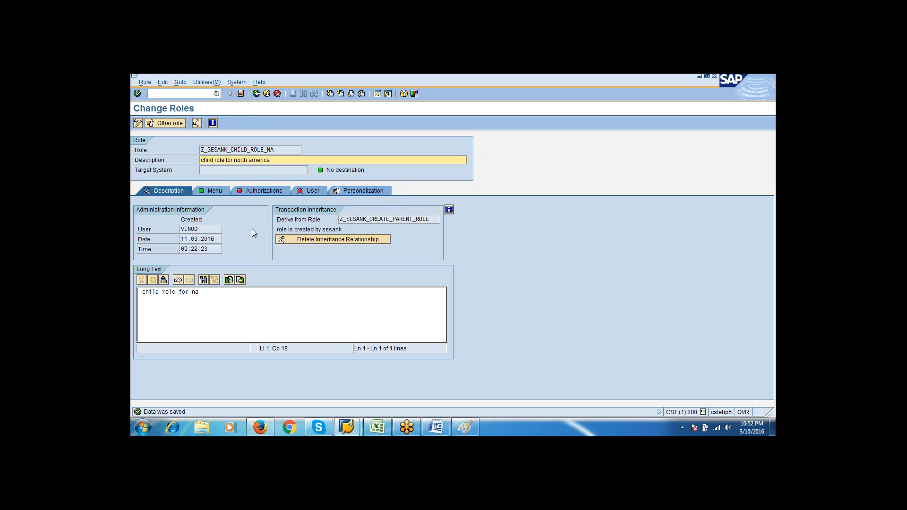
# Open the NA child role's authorization data for changing.
pyautogui.click(244, 191)
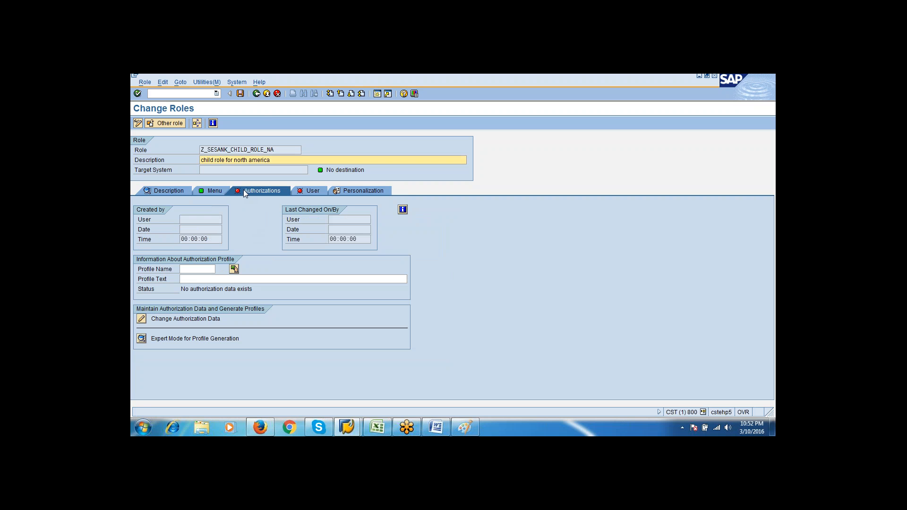
pyautogui.click(157, 321)
pyautogui.click(147, 322)
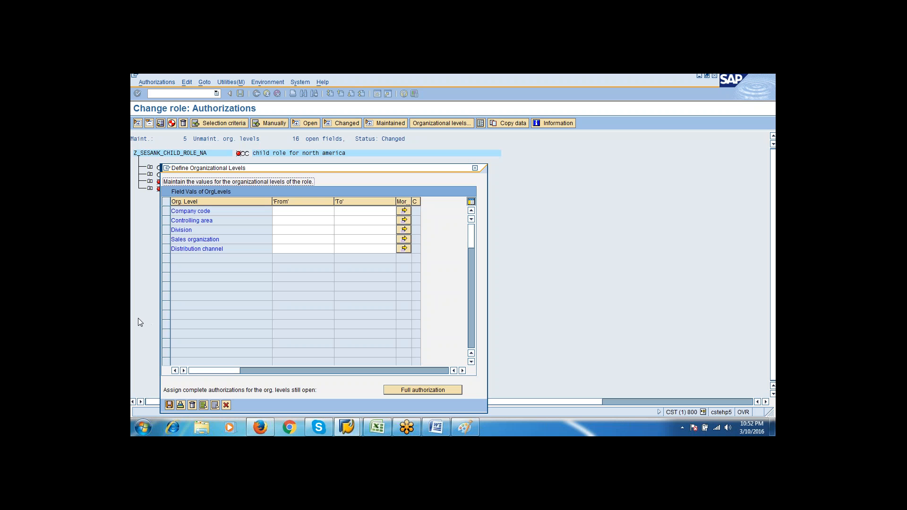
# Set the NA child role's company code to 0005 (IDES AG NEW GL) and controlling area to 4200 (Taiwan).
pyautogui.click(326, 211)
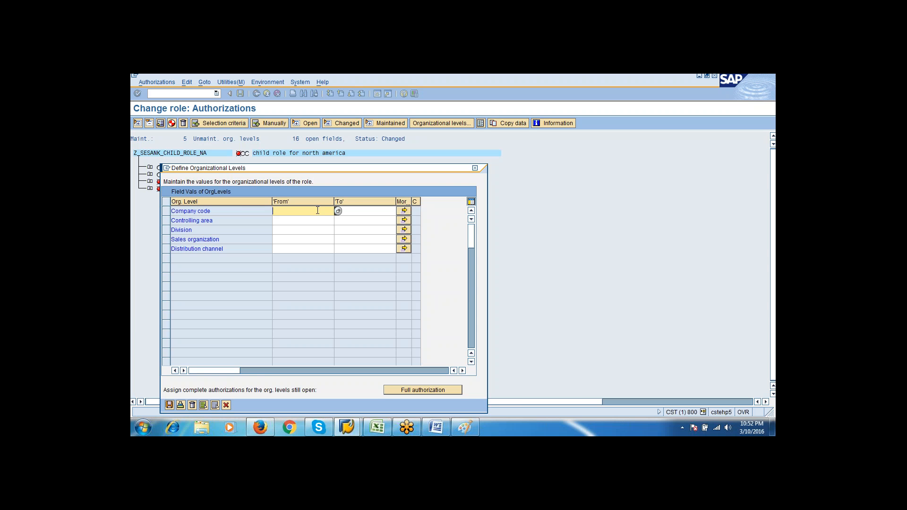
pyautogui.click(338, 211)
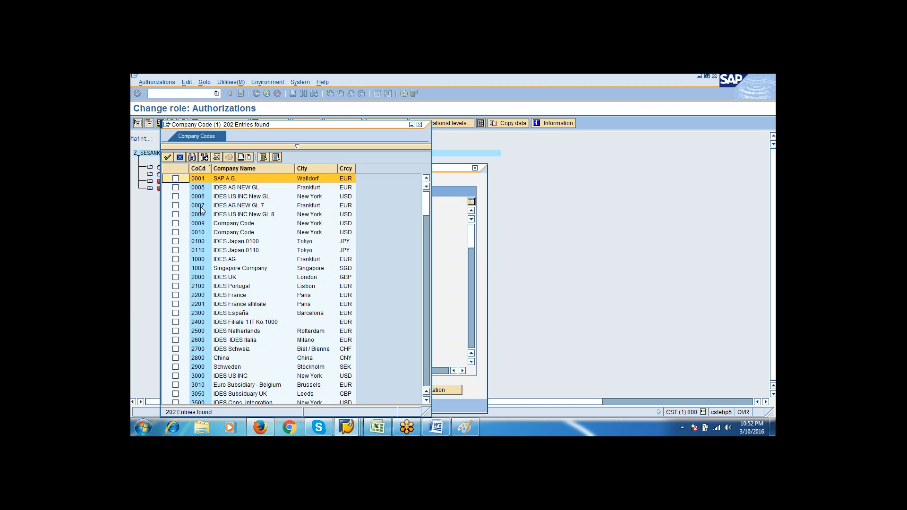
pyautogui.click(175, 188)
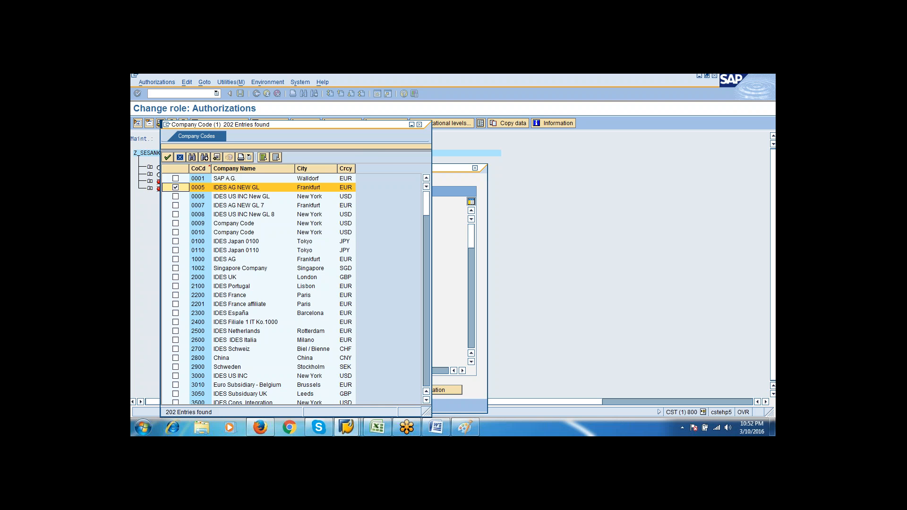
pyautogui.press('Return')
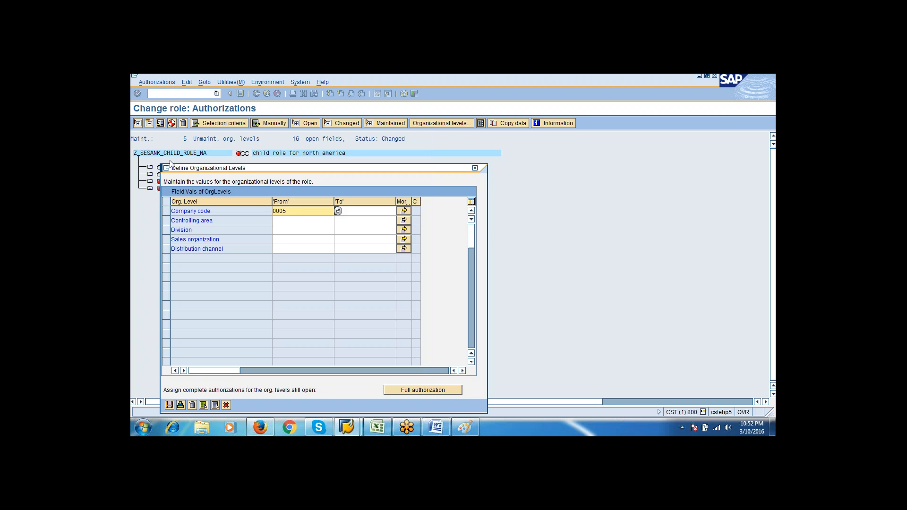
pyautogui.click(331, 220)
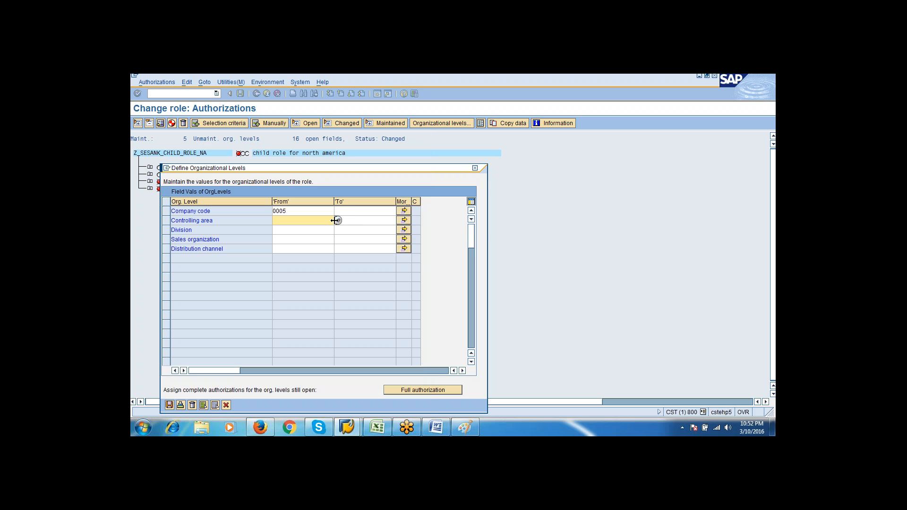
pyautogui.click(338, 220)
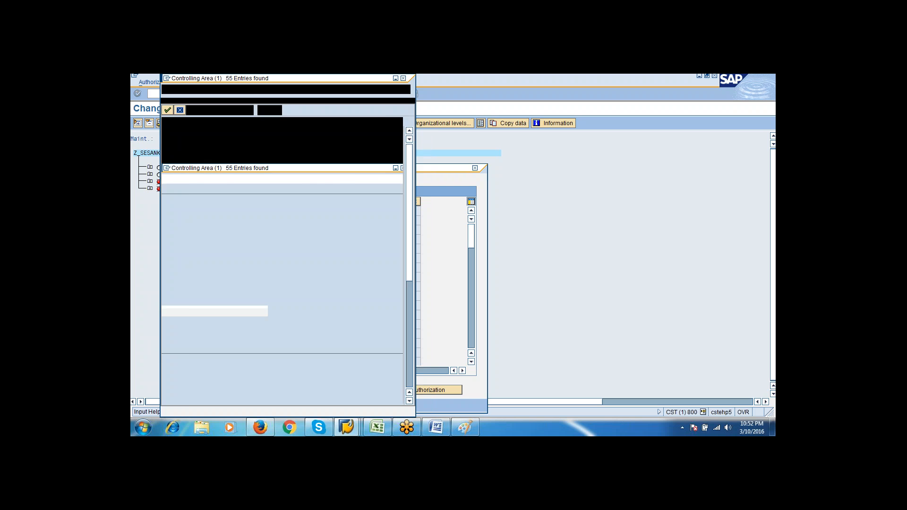
pyautogui.click(176, 197)
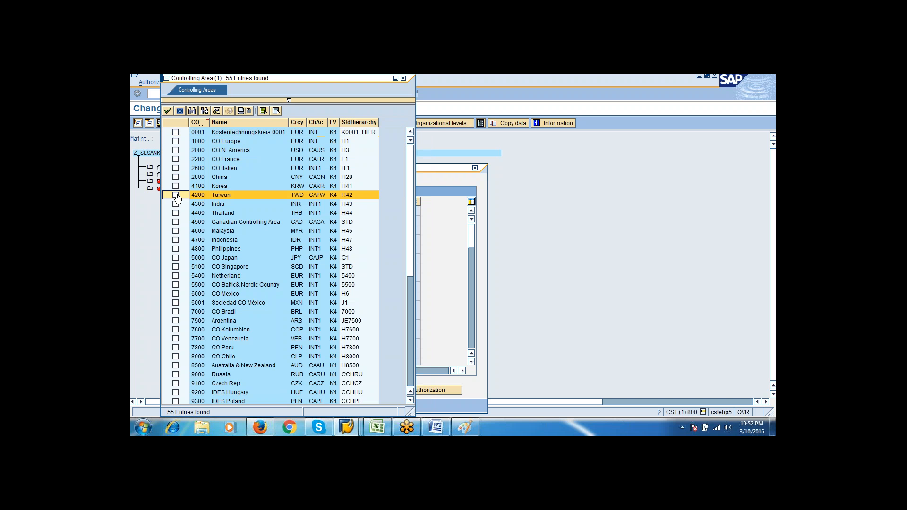
pyautogui.click(176, 195)
pyautogui.press('Return')
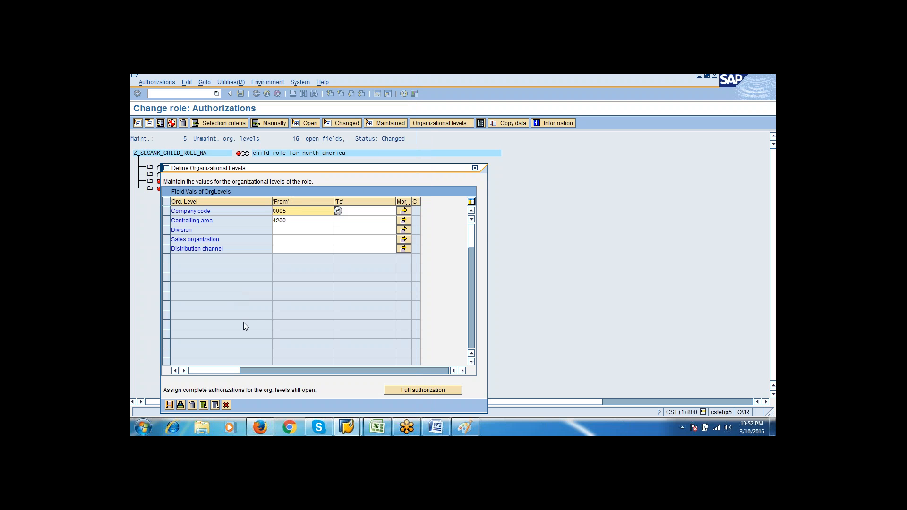
# Set the NA child role's division to 02 (Motorcycles) and its sales organization to 0005 (Germany Frankfurt).
pyautogui.click(319, 228)
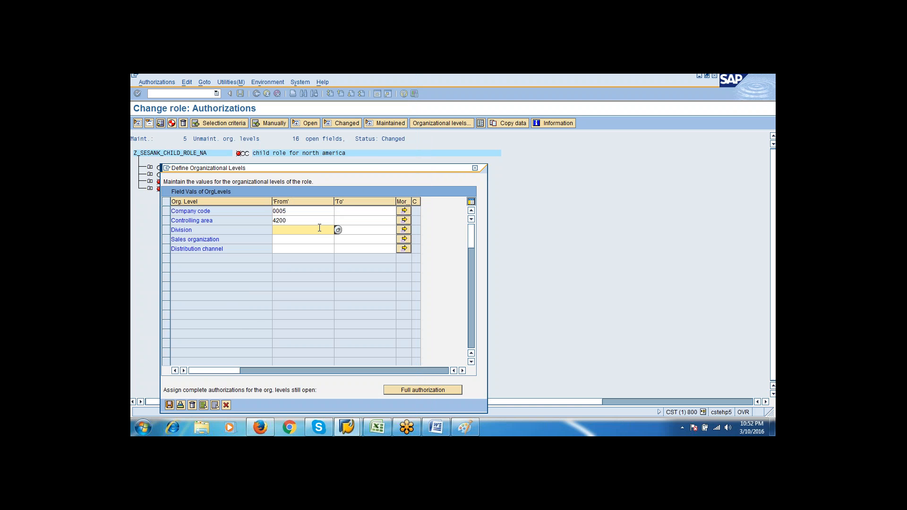
pyautogui.click(337, 229)
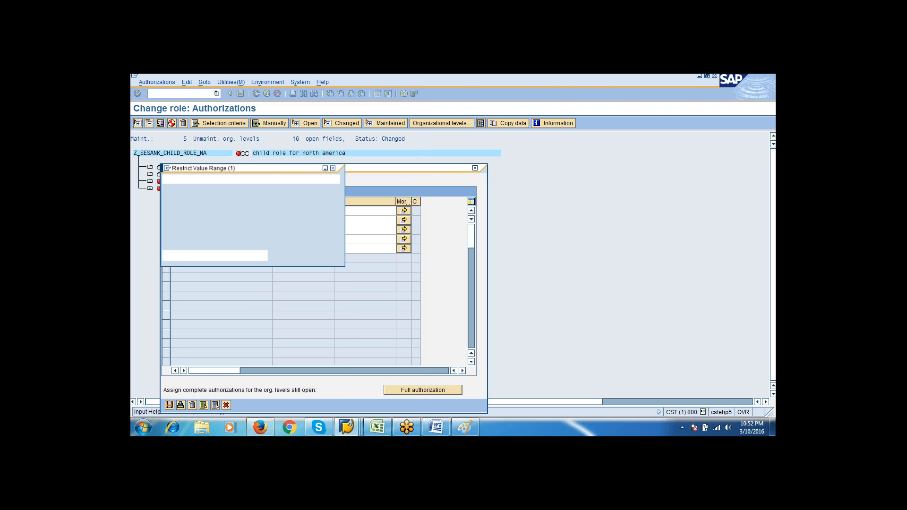
pyautogui.click(175, 242)
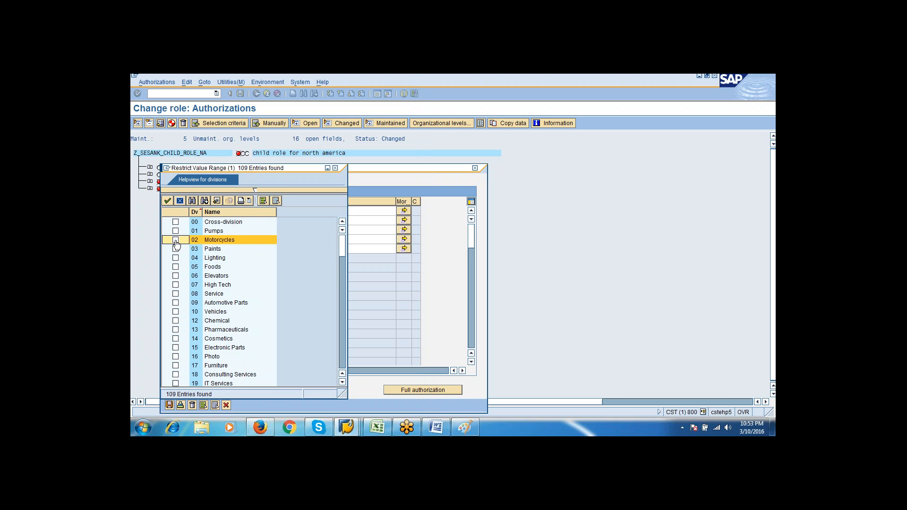
pyautogui.click(176, 241)
pyautogui.click(168, 201)
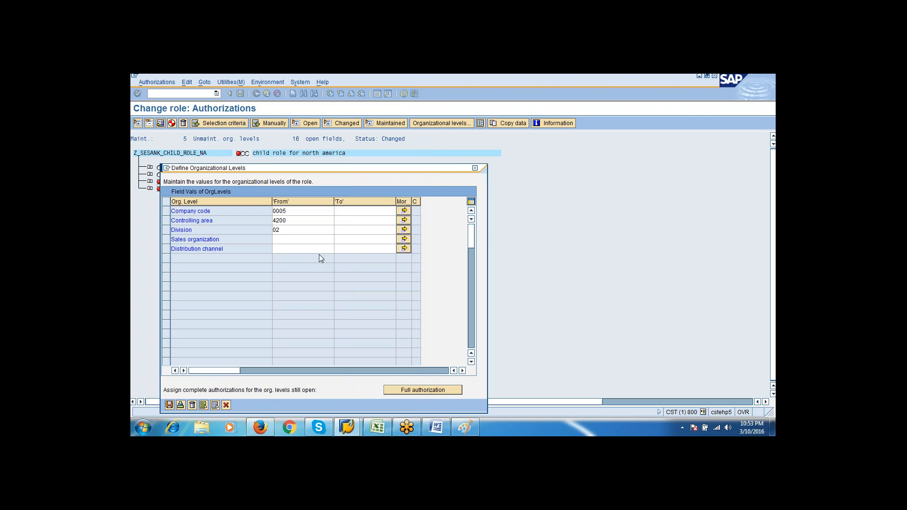
pyautogui.click(331, 239)
pyautogui.click(338, 240)
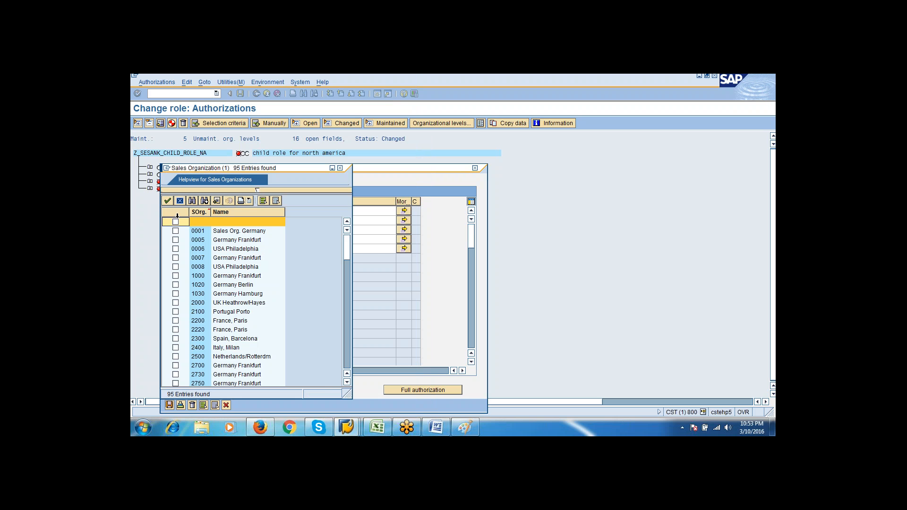
pyautogui.click(176, 240)
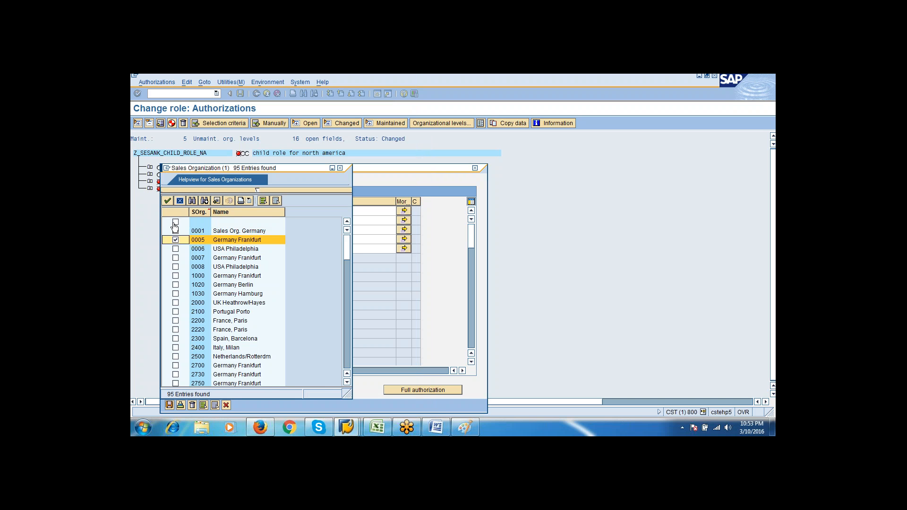
pyautogui.click(167, 200)
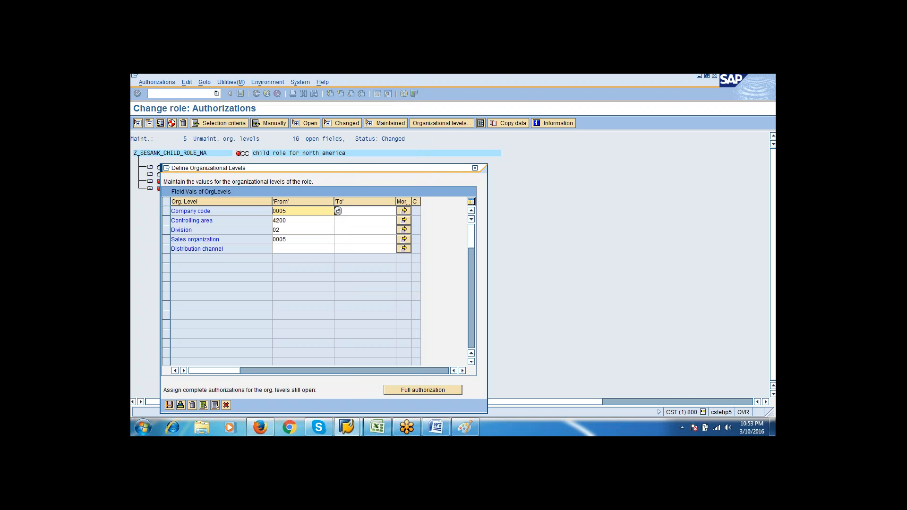
# Set the NA child role's distribution channel to 12 (Sold for resale) and save the organizational levels.
pyautogui.click(304, 249)
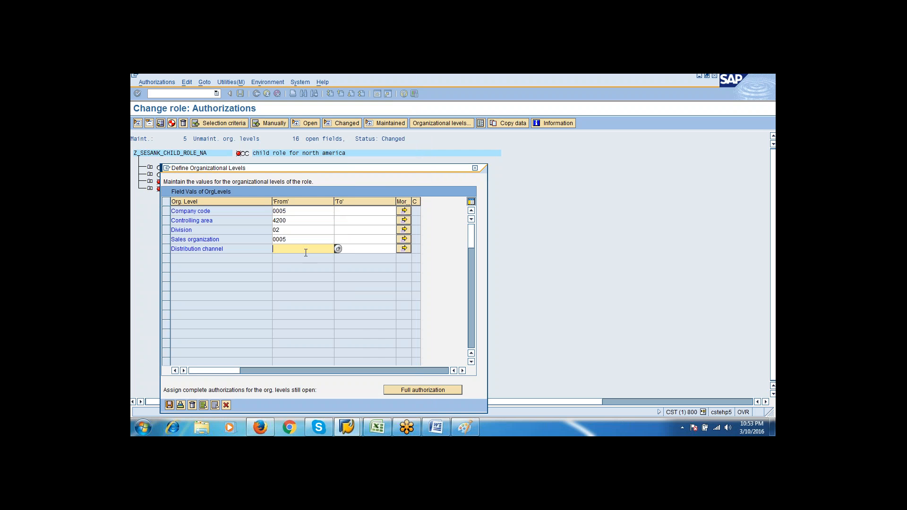
pyautogui.click(334, 248)
pyautogui.click(339, 248)
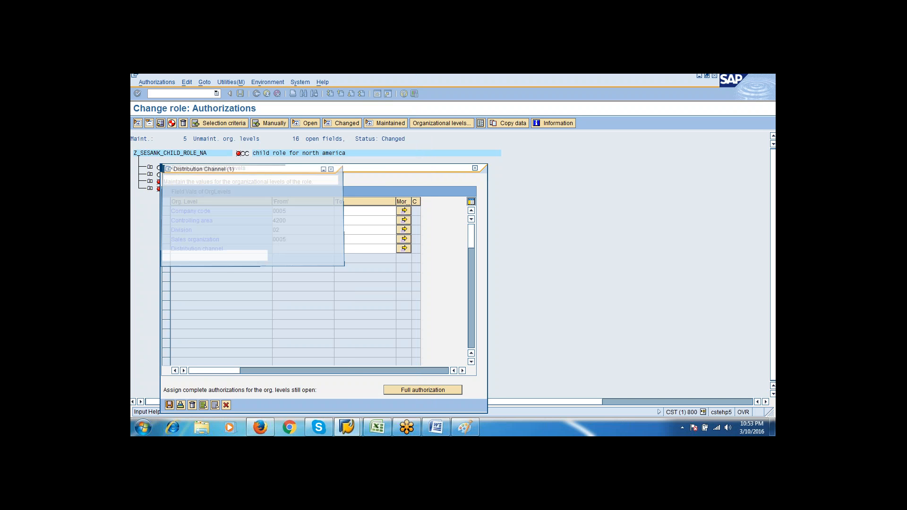
pyautogui.click(175, 248)
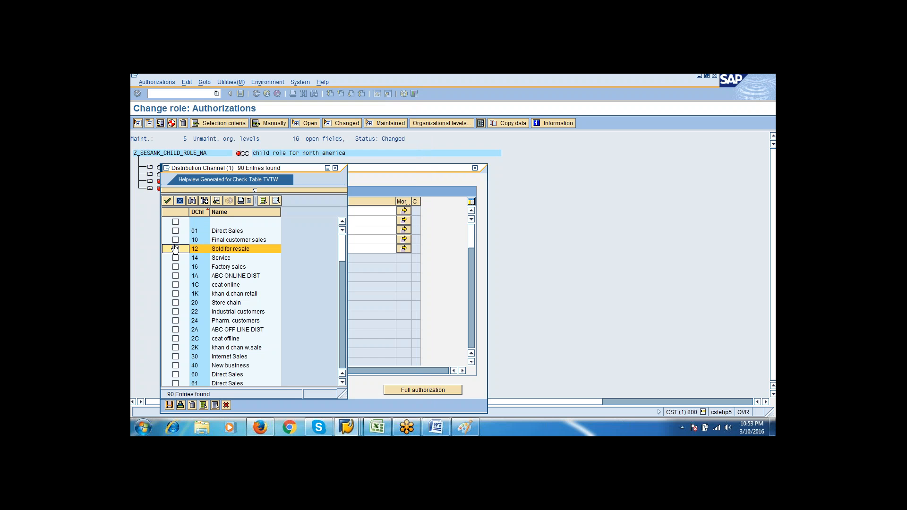
pyautogui.click(167, 200)
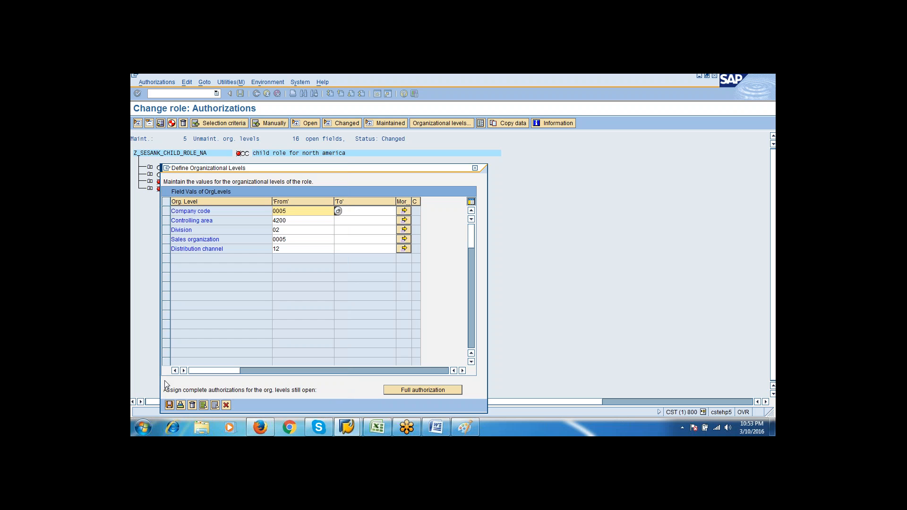
pyautogui.click(169, 405)
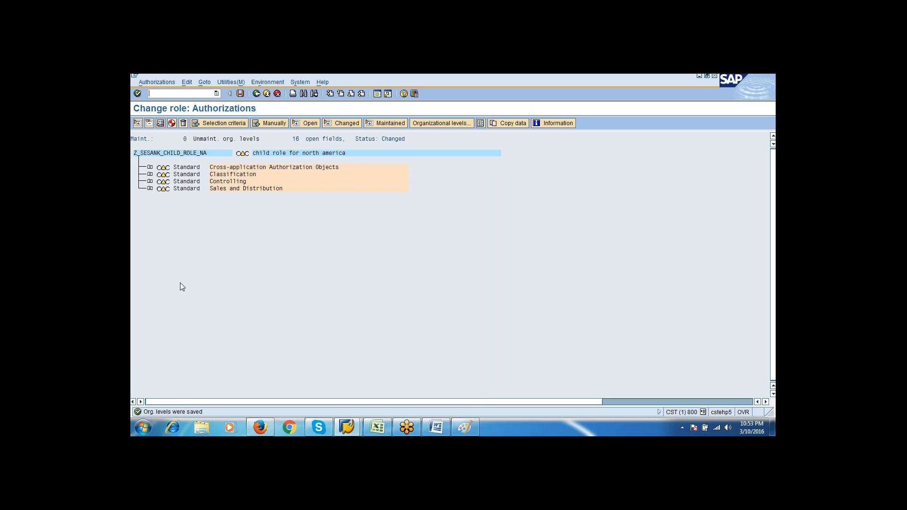
# Save the NA child role's authorizations under the proposed profile name, generate the profile despite open authorizations, and leave the role.
pyautogui.click(239, 95)
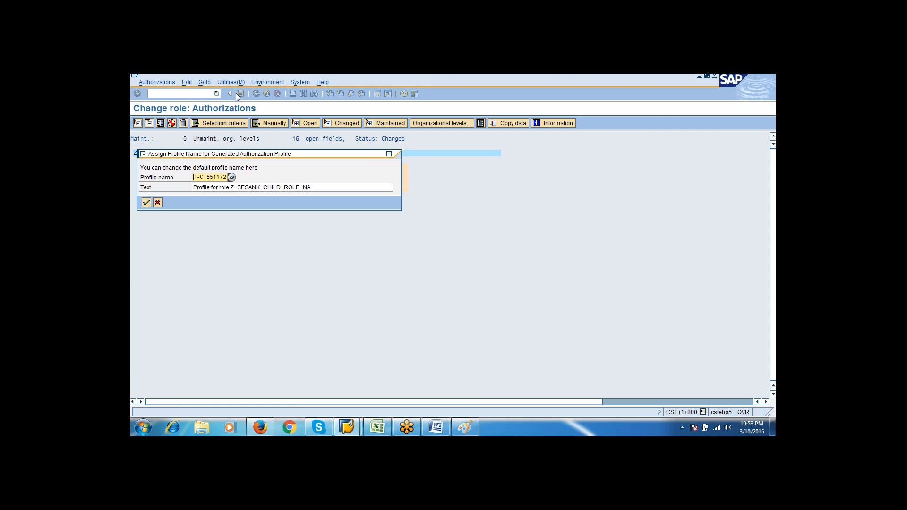
pyautogui.click(147, 203)
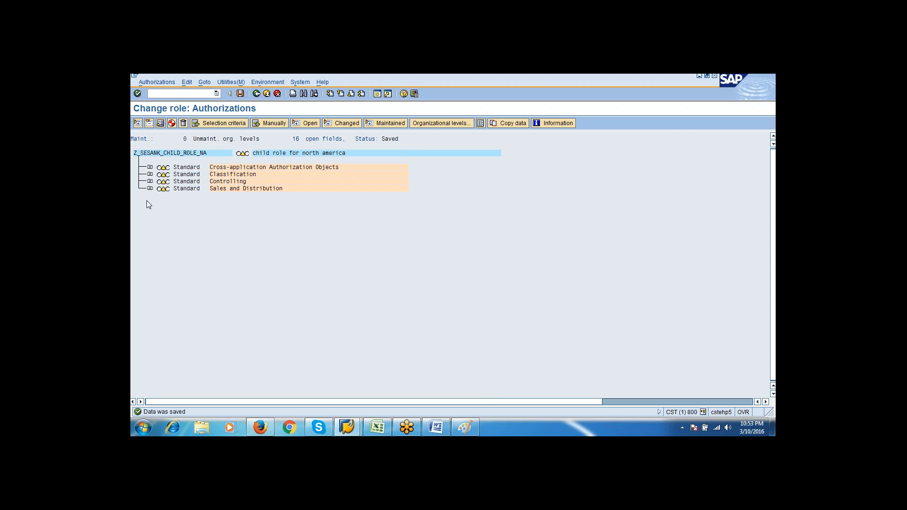
pyautogui.click(181, 124)
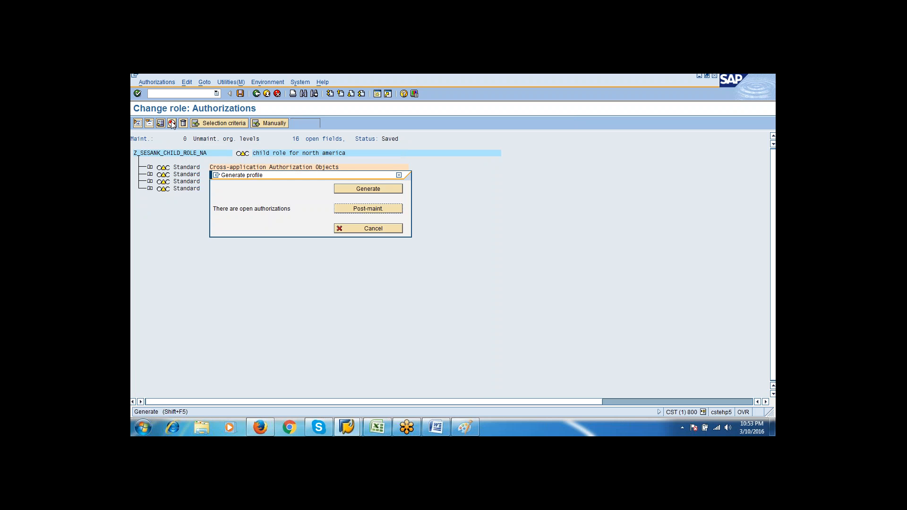
pyautogui.click(341, 190)
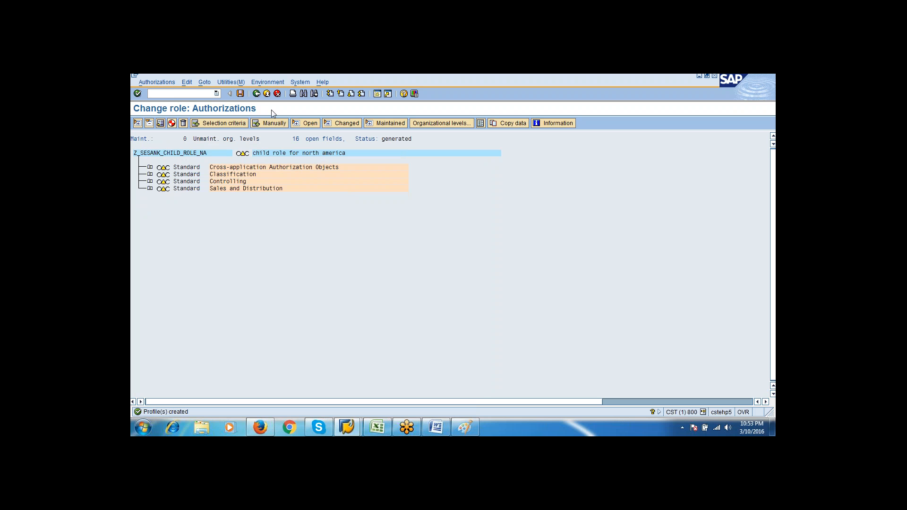
pyautogui.click(256, 94)
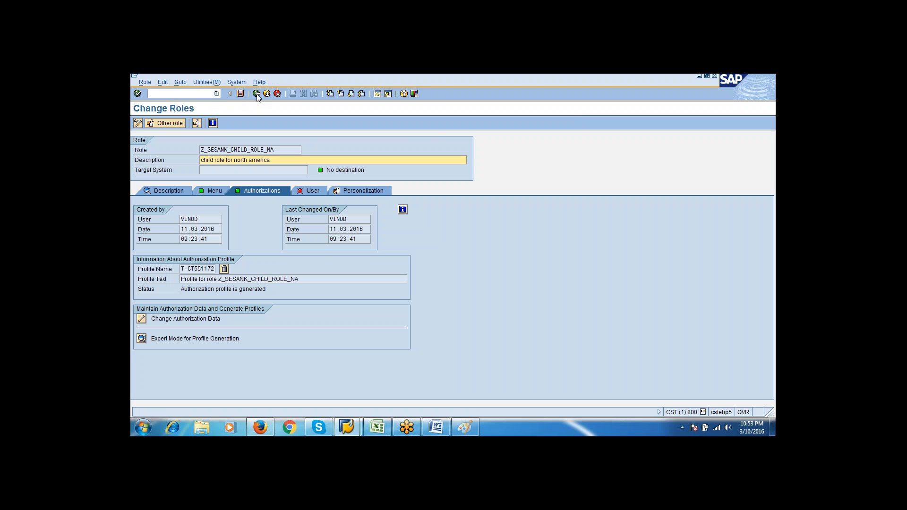
pyautogui.click(256, 94)
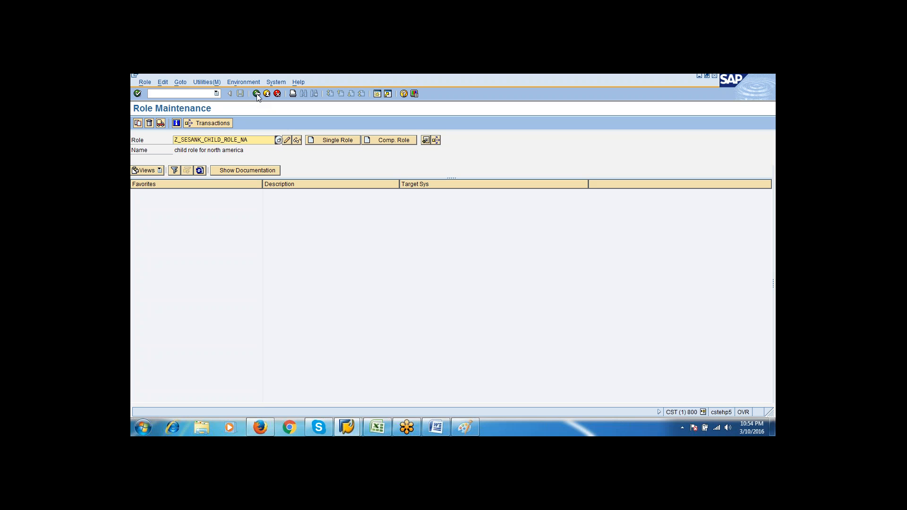
# Exit Role Maintenance to SAP Easy Access and restart it with transaction pfcg.
pyautogui.click(257, 93)
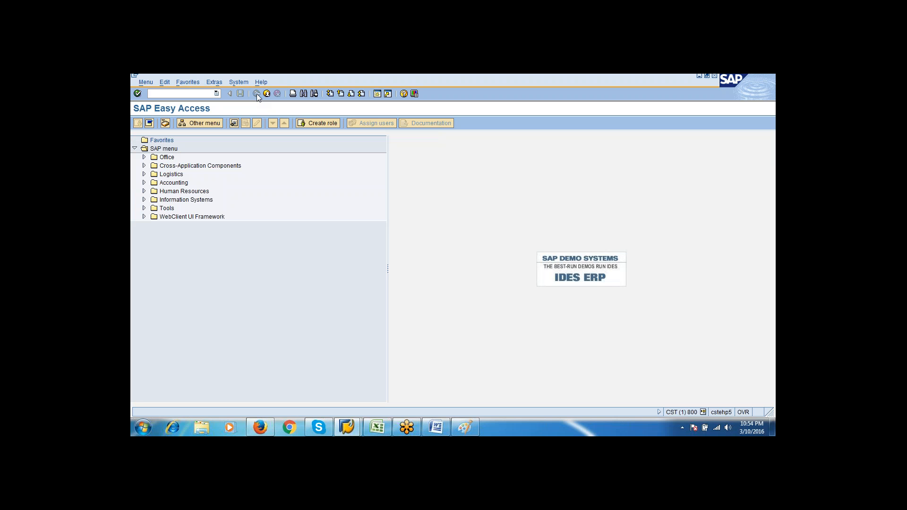
pyautogui.click(189, 93)
pyautogui.write('pfcg')
pyautogui.press('Return')
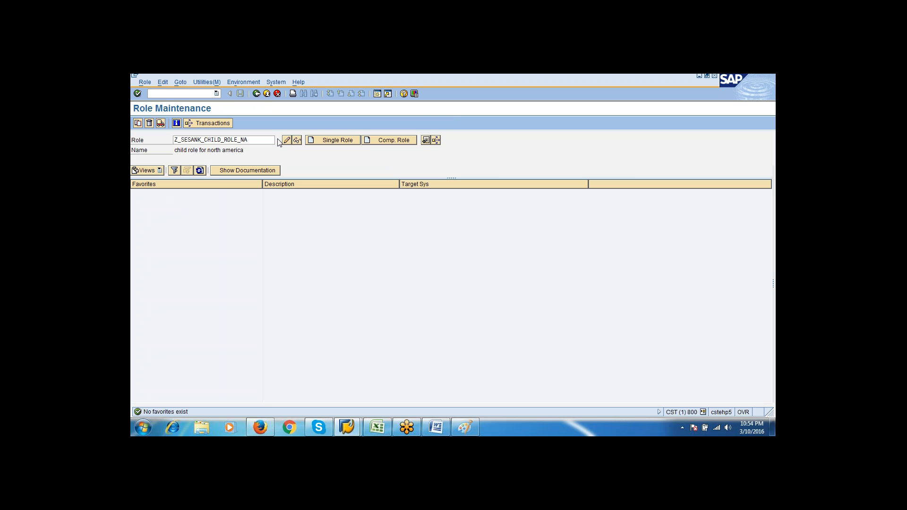
# Replace the role name with z_sesank_create_parent_role and open that parent role for changing.
pyautogui.press('F4')
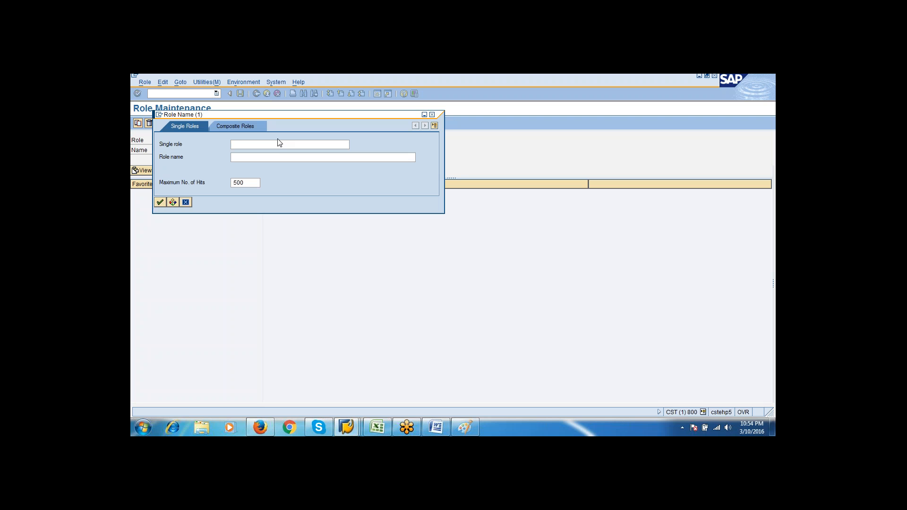
pyautogui.click(185, 202)
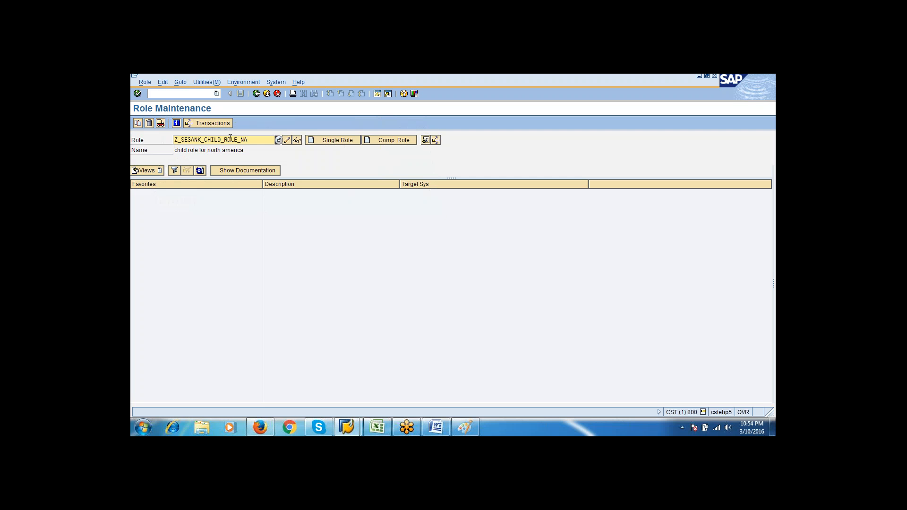
pyautogui.press('BackSpace')
pyautogui.press('BackSpace')
pyautogui.press('BackSpace')
pyautogui.press('BackSpace')
pyautogui.press('BackSpace')
pyautogui.press('BackSpace')
pyautogui.press('BackSpace')
pyautogui.press('BackSpace')
pyautogui.press('BackSpace')
pyautogui.press('BackSpace')
pyautogui.press('BackSpace')
pyautogui.press('BackSpace')
pyautogui.press('BackSpace')
pyautogui.press('BackSpace')
pyautogui.press('BackSpace')
pyautogui.press('BackSpace')
pyautogui.press('BackSpace')
pyautogui.press('BackSpace')
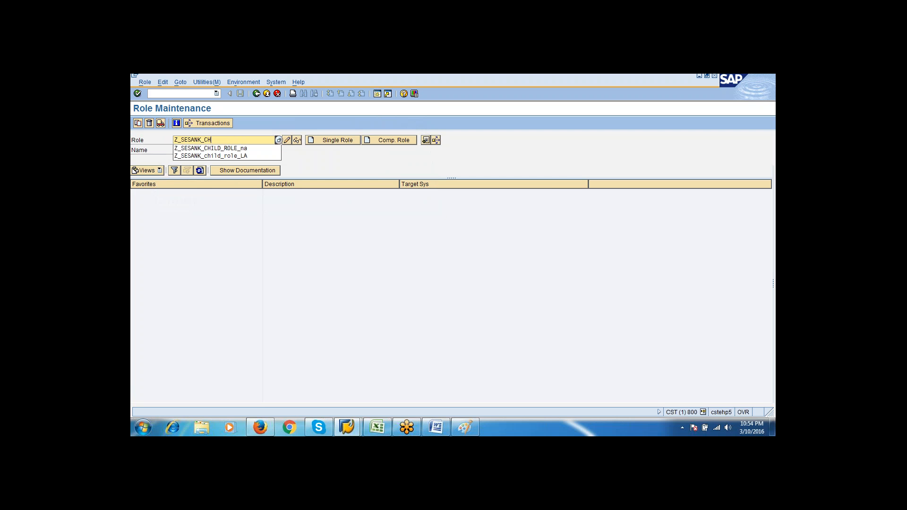
pyautogui.click(234, 167)
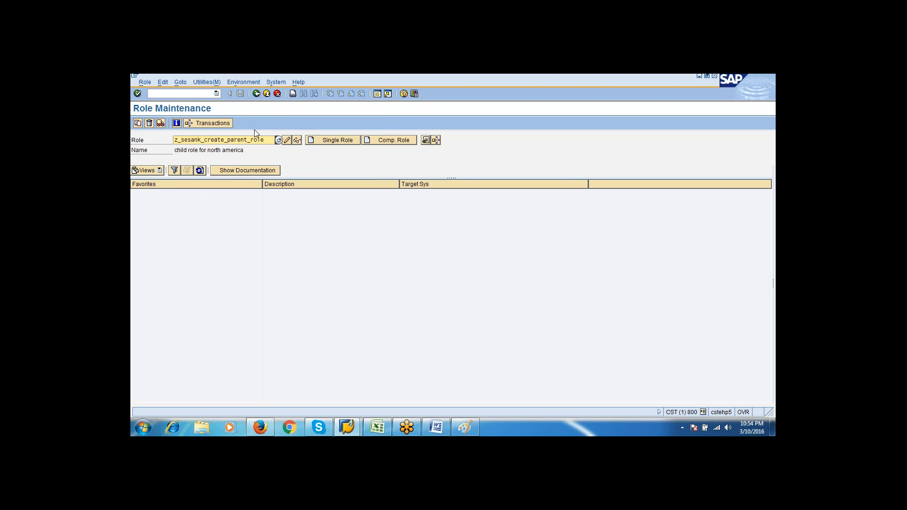
pyautogui.click(289, 141)
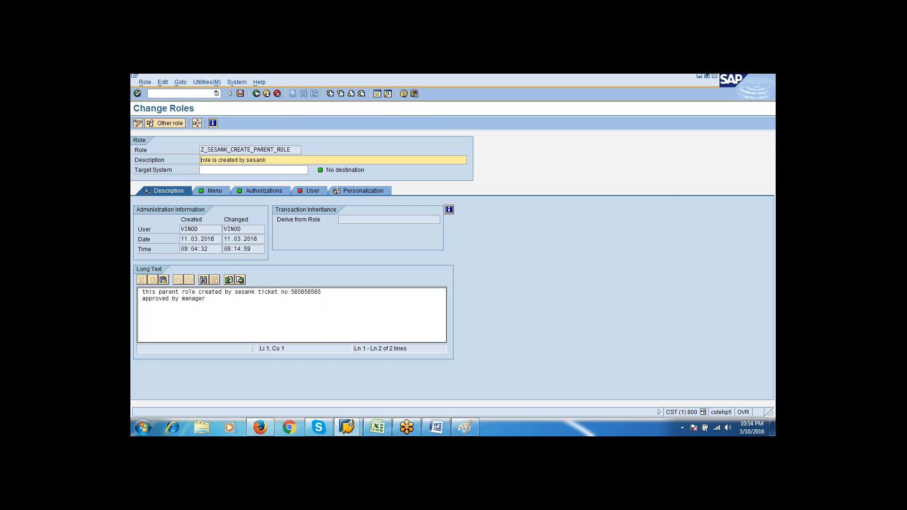
# Generate the derived roles from the parent role's authorization data despite the open organizational levels, and return to Role Maintenance.
pyautogui.click(266, 188)
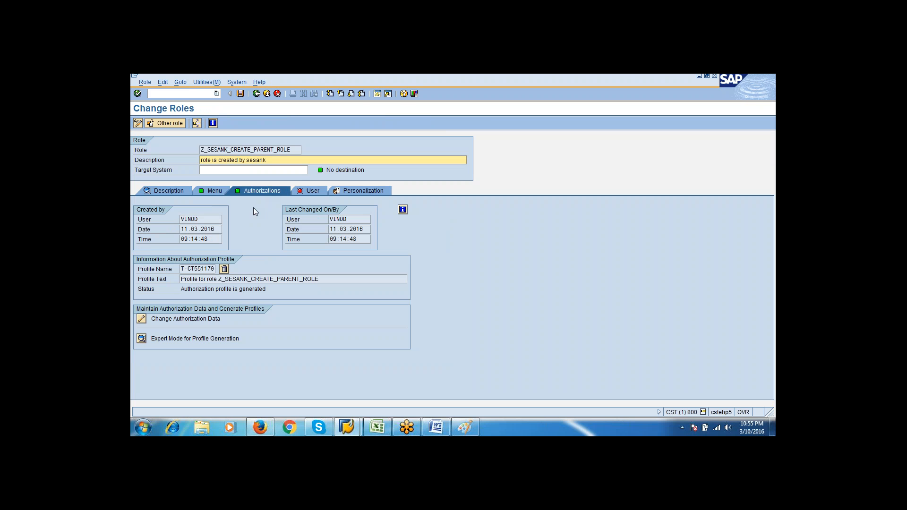
pyautogui.click(141, 320)
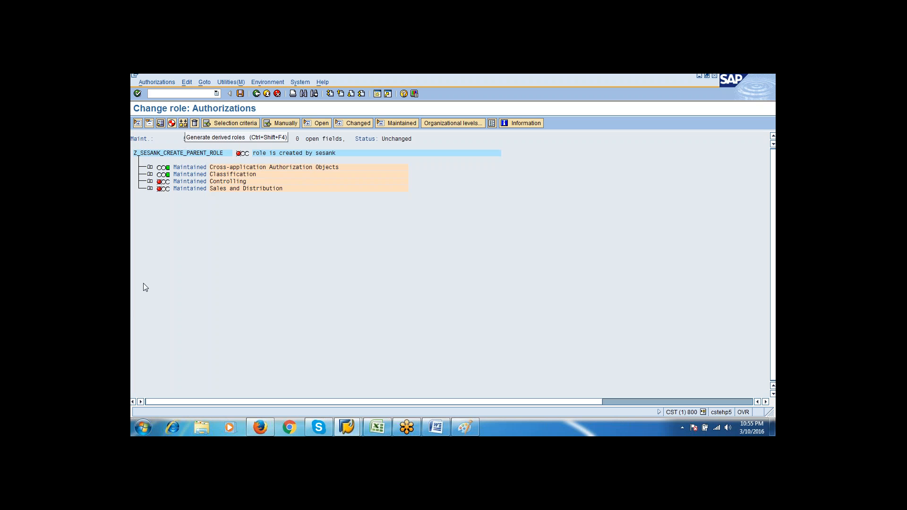
pyautogui.click(187, 125)
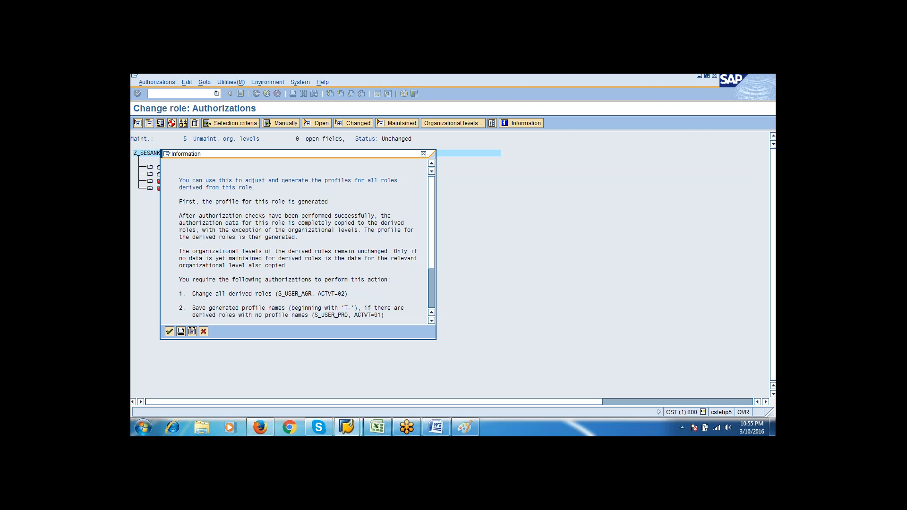
pyautogui.click(168, 331)
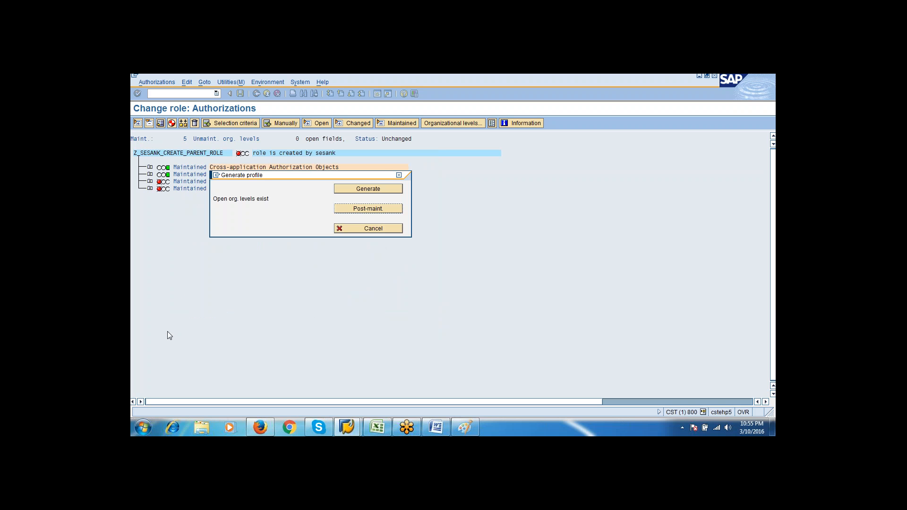
pyautogui.click(365, 192)
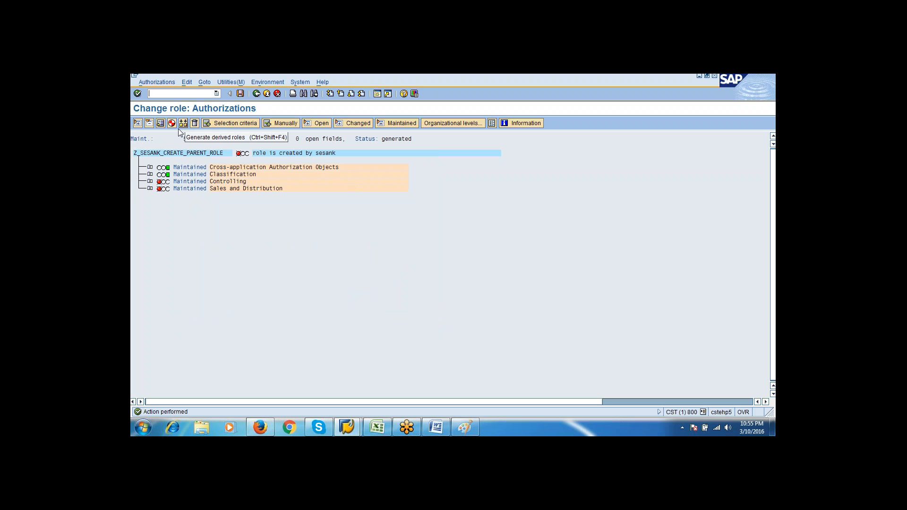
pyautogui.click(257, 94)
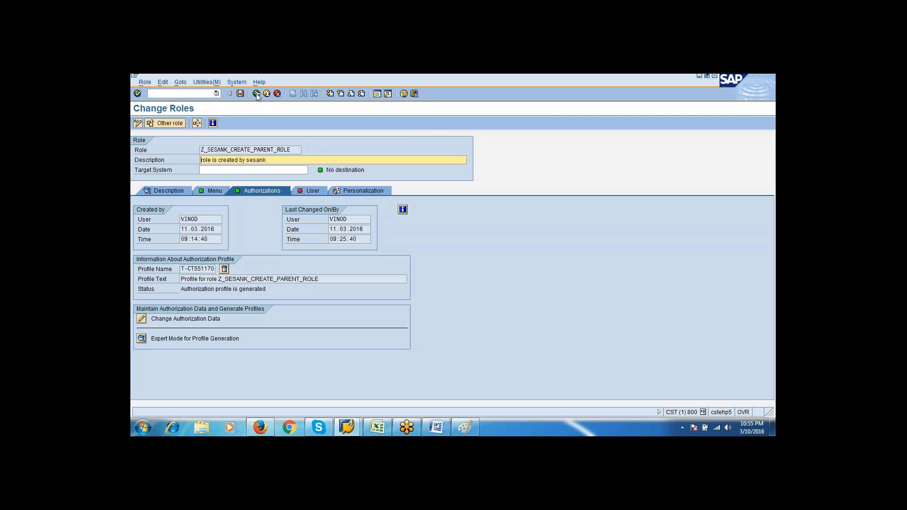
pyautogui.click(256, 94)
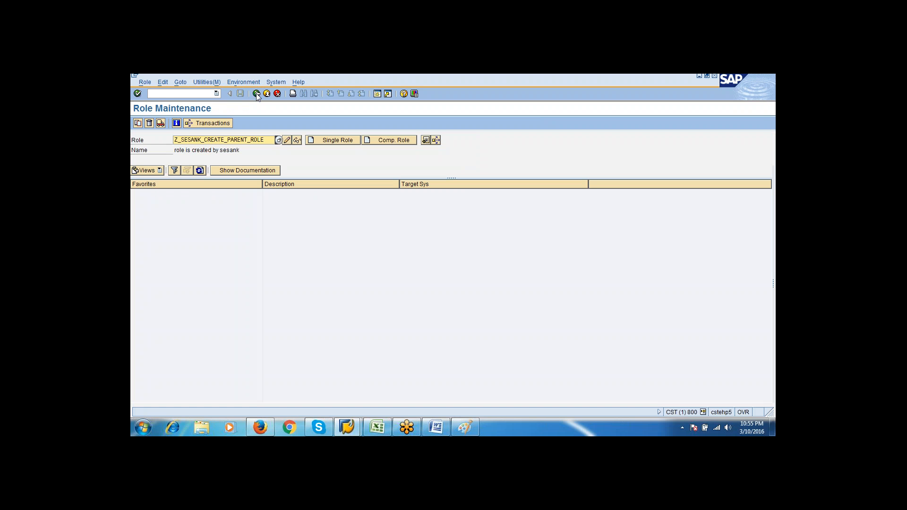
# Replace the role name with Z_SESANK_CHILD_ROLE_na and open that child role for changing.
pyautogui.click(266, 140)
pyautogui.press('BackSpace')
pyautogui.press('BackSpace')
pyautogui.press('BackSpace')
pyautogui.press('BackSpace')
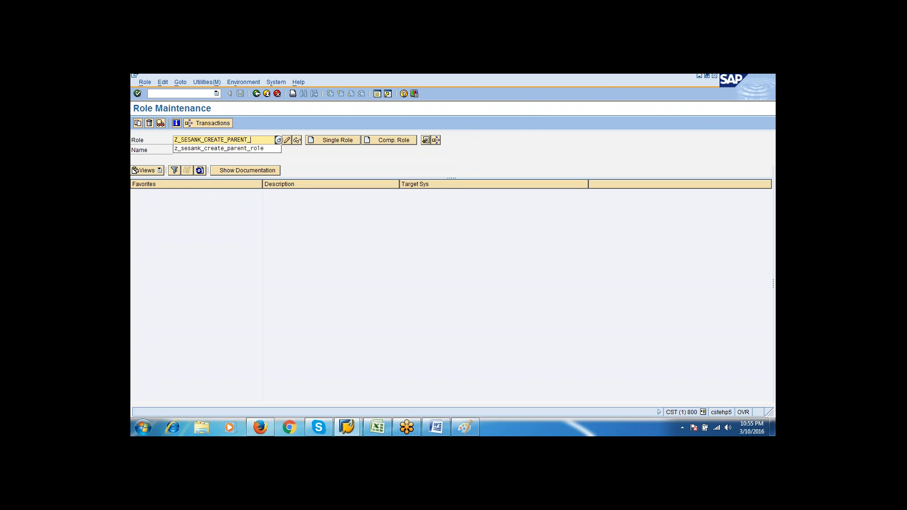
pyautogui.press('BackSpace')
pyautogui.press('BackSpace')
pyautogui.press('BackSpace')
pyautogui.press('BackSpace')
pyautogui.press('BackSpace')
pyautogui.press('BackSpace')
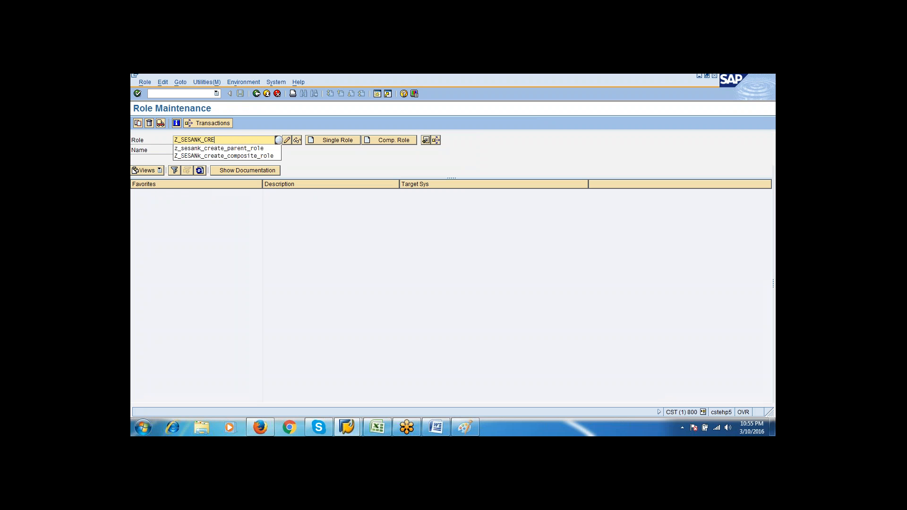
pyautogui.press('BackSpace')
pyautogui.press('BackSpace')
pyautogui.press('BackSpace')
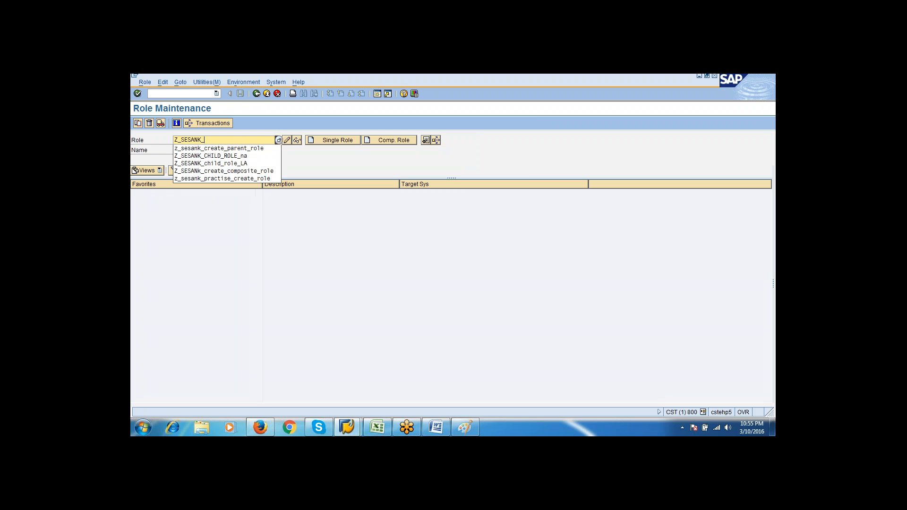
pyautogui.press('Down')
pyautogui.press('Down')
pyautogui.press('Return')
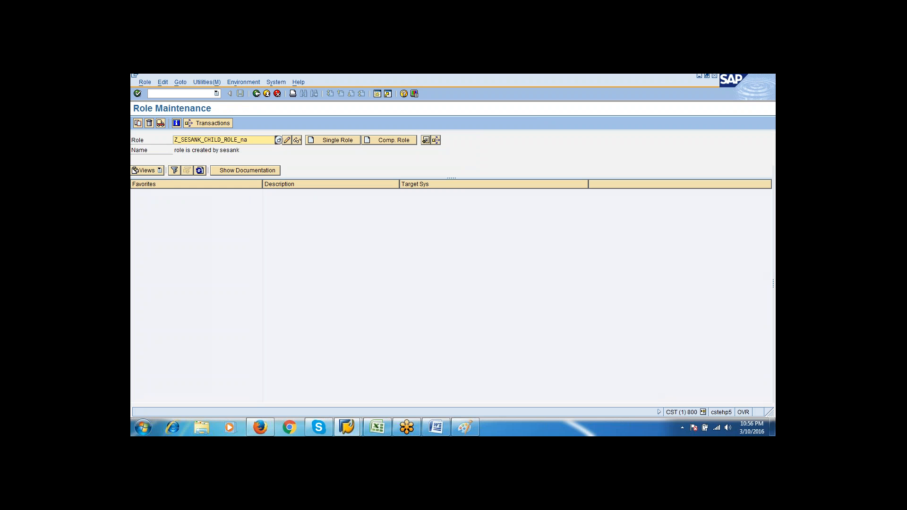
pyautogui.click(287, 140)
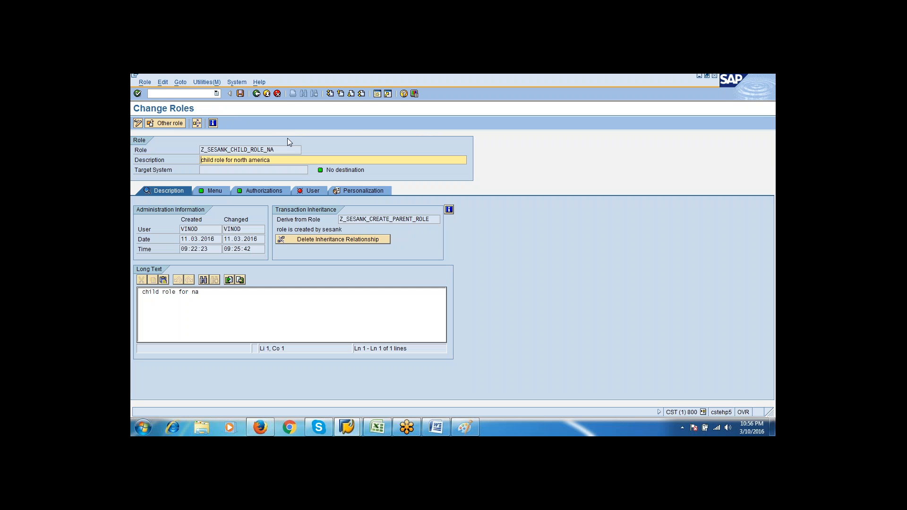
# Examine the NA child role's authorization data for unmaintained organizational levels and open fields, and return to Role Maintenance.
pyautogui.click(273, 191)
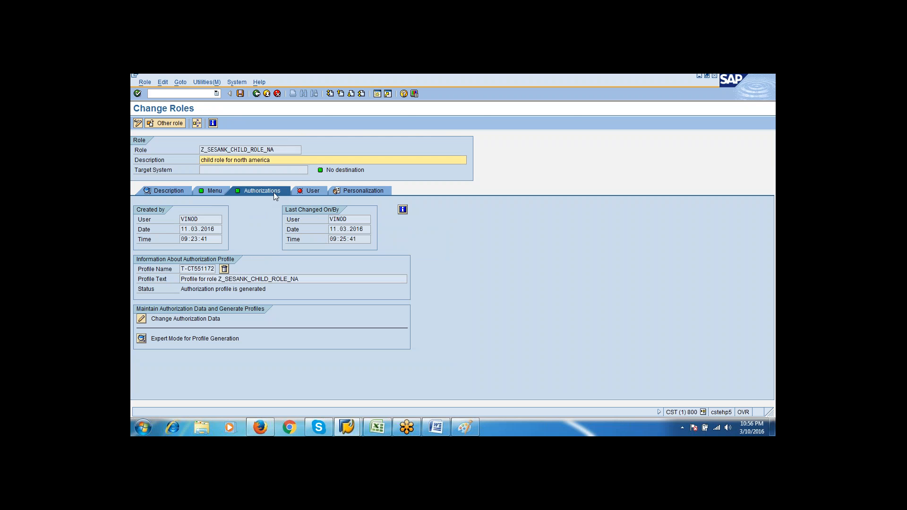
pyautogui.click(141, 319)
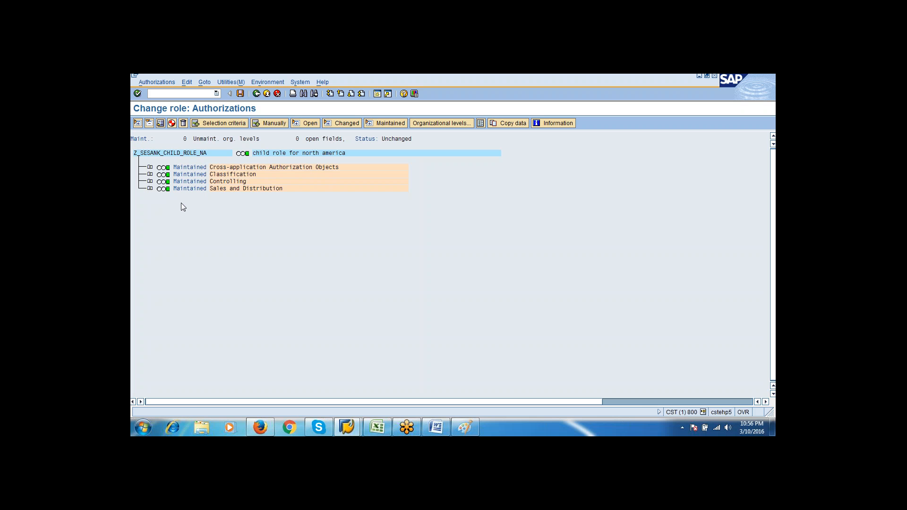
pyautogui.click(256, 93)
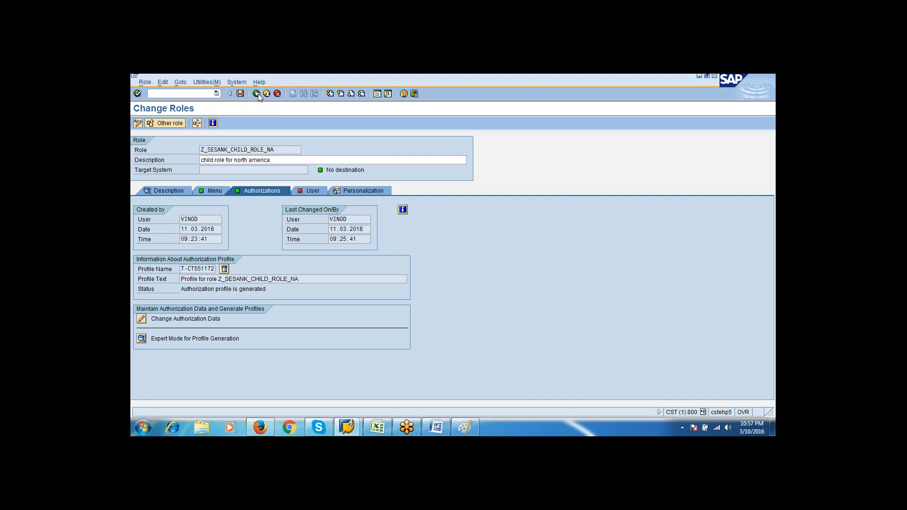
pyautogui.click(257, 93)
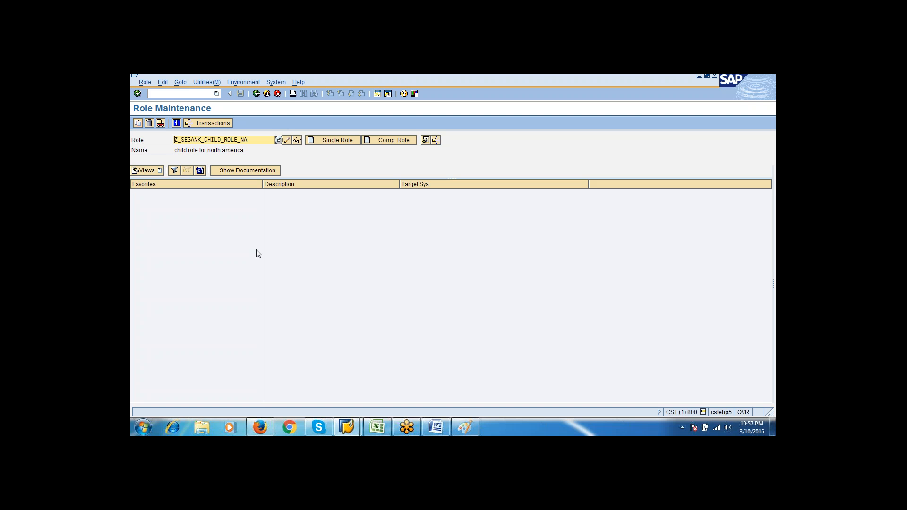
pyautogui.click(188, 225)
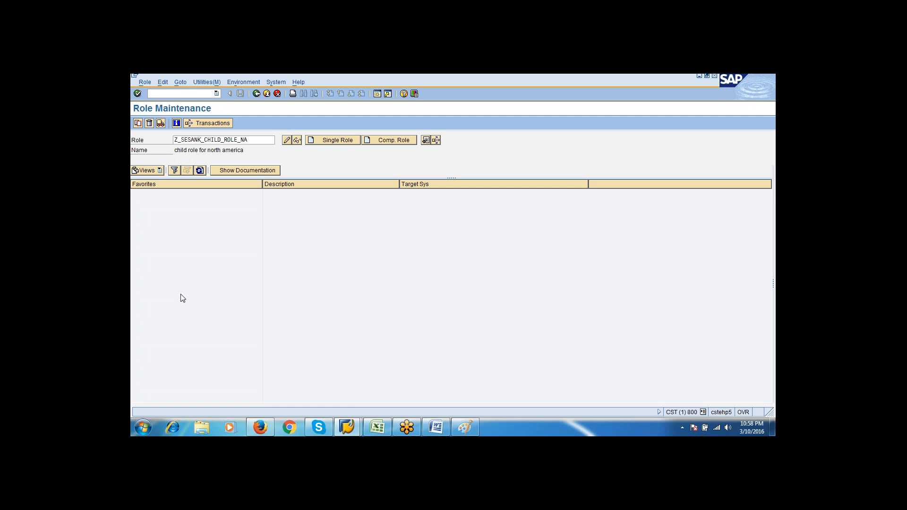
# Leave Role Maintenance, log off from the SAP system with confirmation, and close SAP Logon.
pyautogui.click(258, 94)
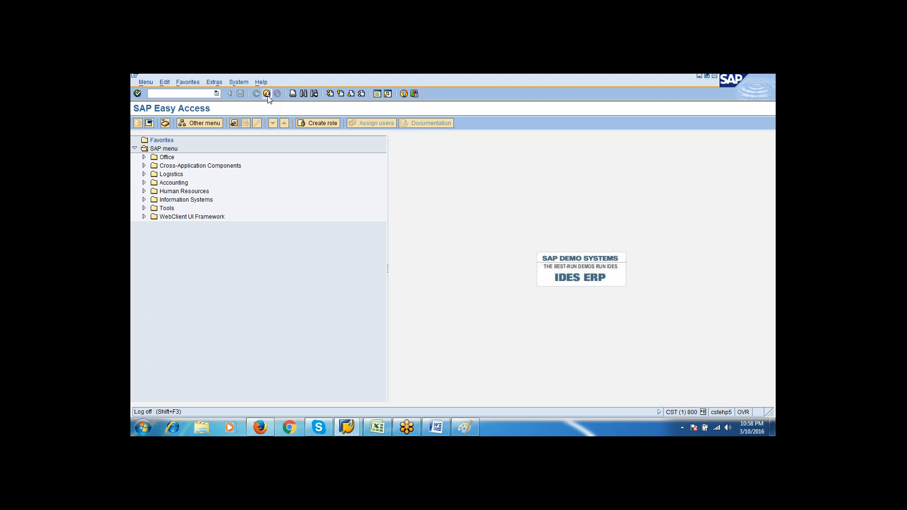
pyautogui.click(267, 95)
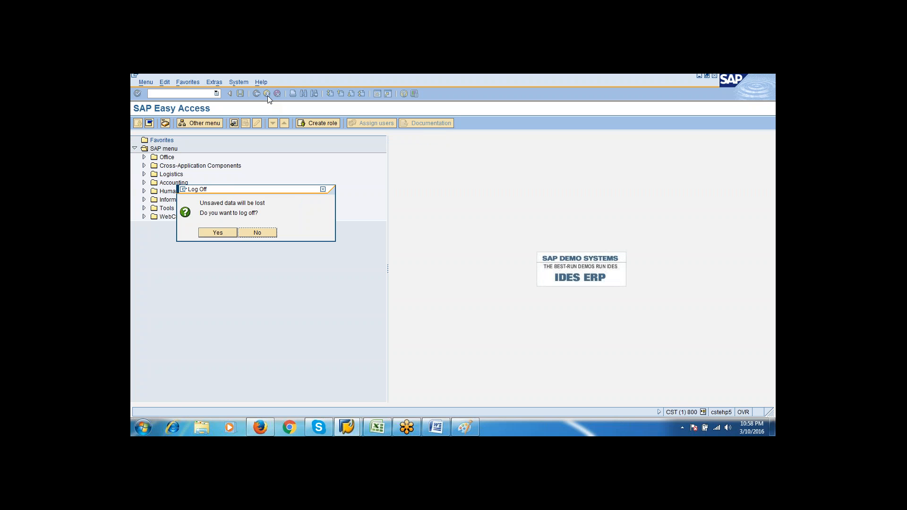
pyautogui.click(218, 233)
pyautogui.click(491, 183)
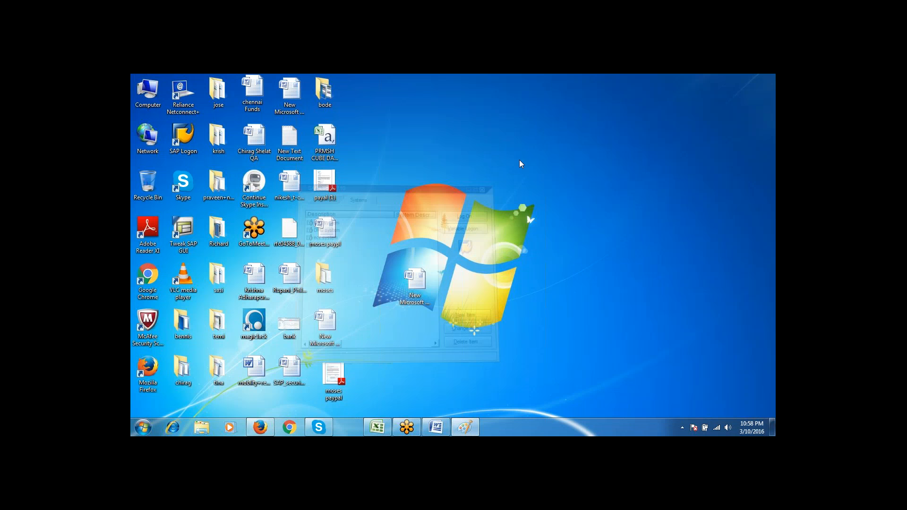